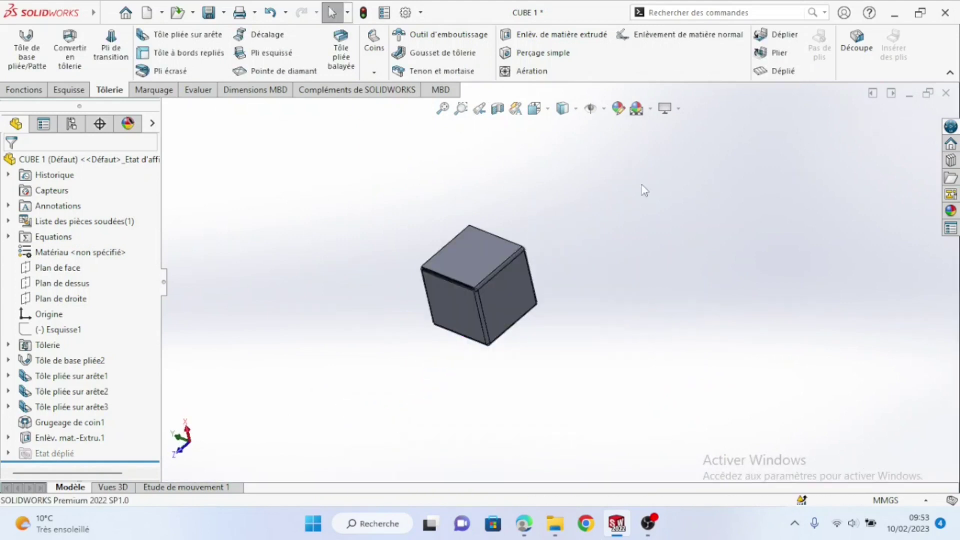
scroll(489, 278, "down", 3)
middle_click_drag(499, 298, 568, 347)
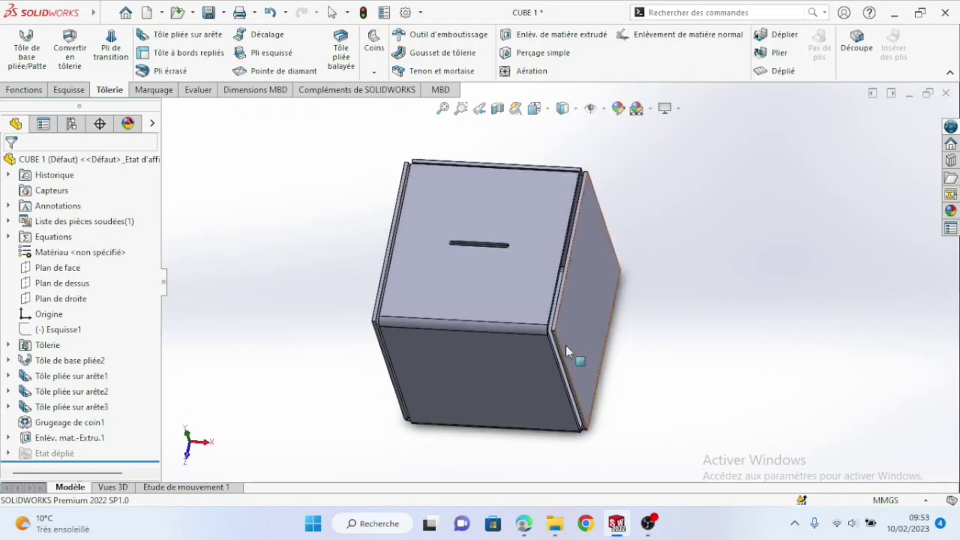
middle_click_drag(452, 230, 542, 290)
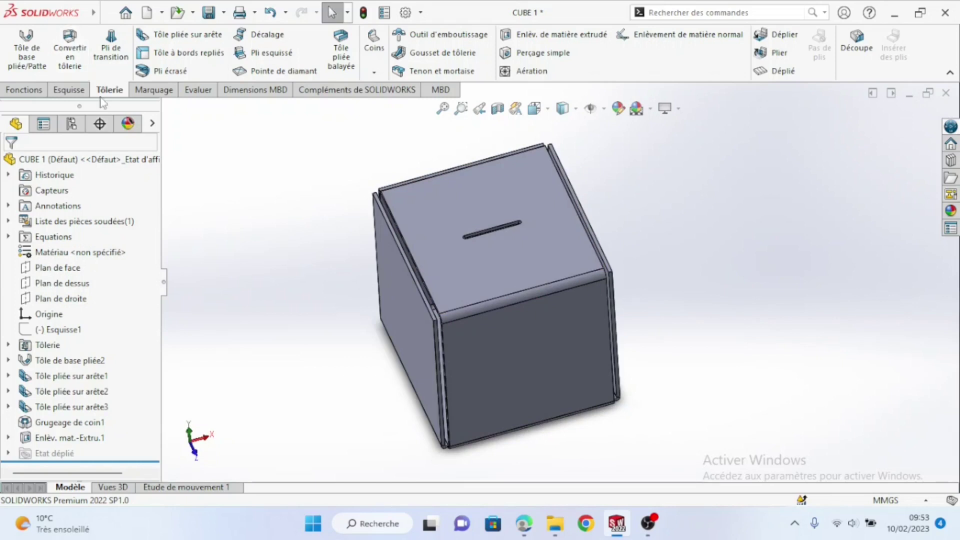
left_click(446, 191)
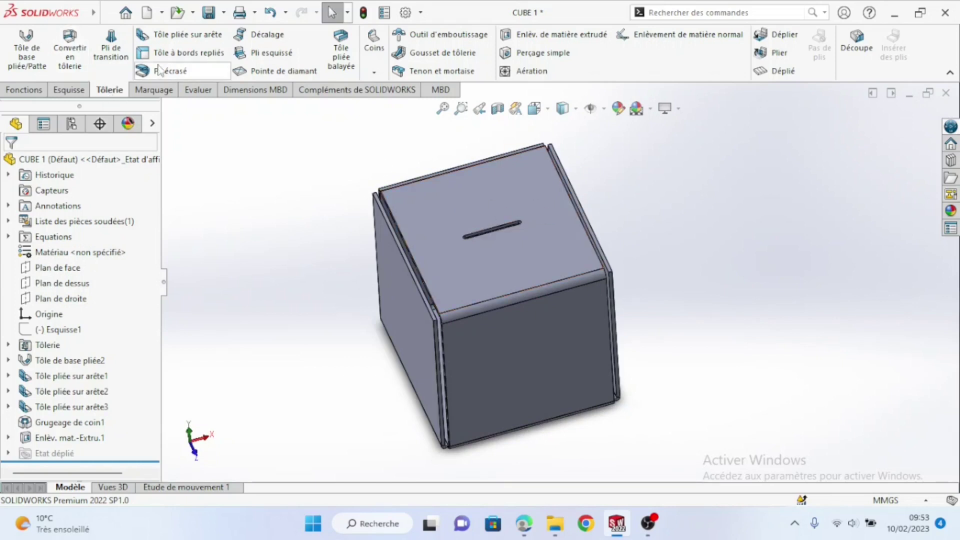
- Display the floating Tôlerie toolbar, reposition it over the model, and close it again
right_click(924, 50)
mouse_move(795, 106)
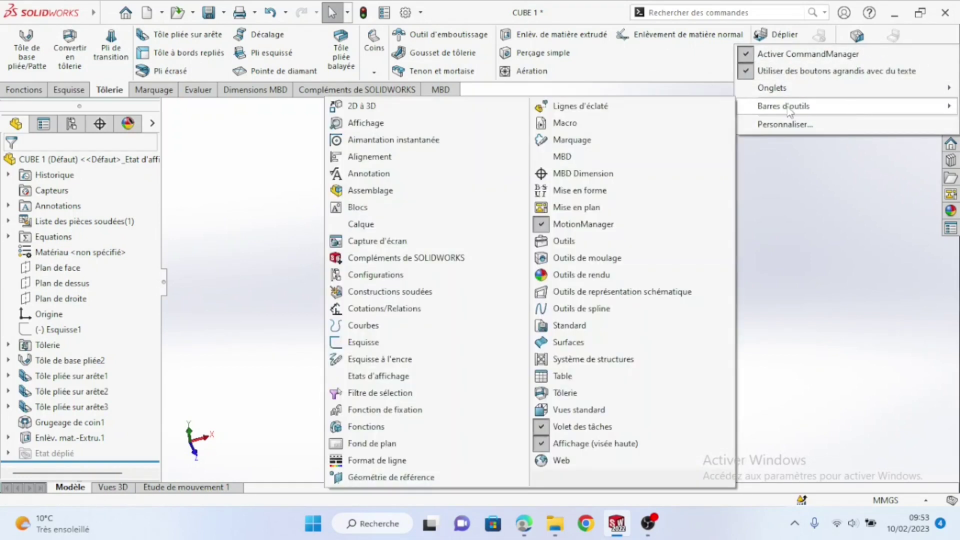
left_click(560, 398)
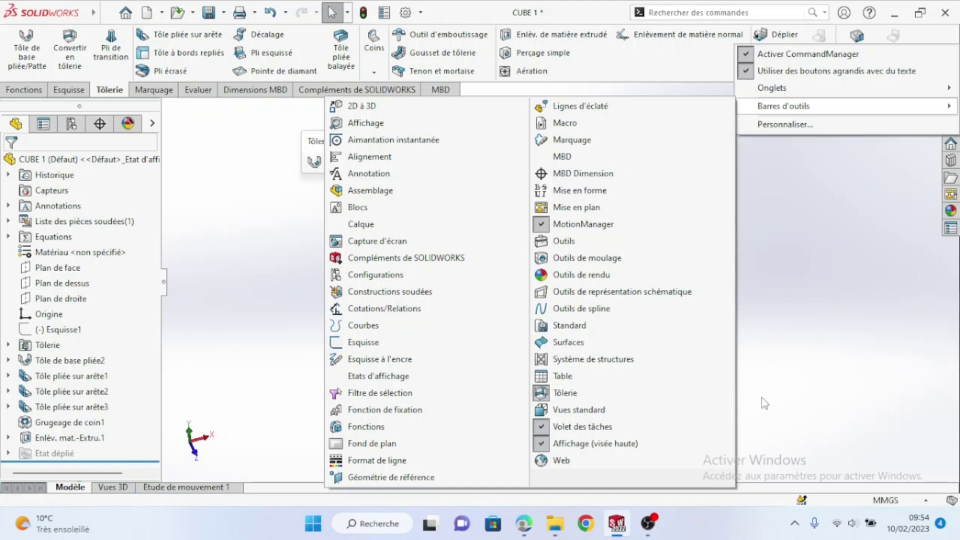
left_click(808, 206)
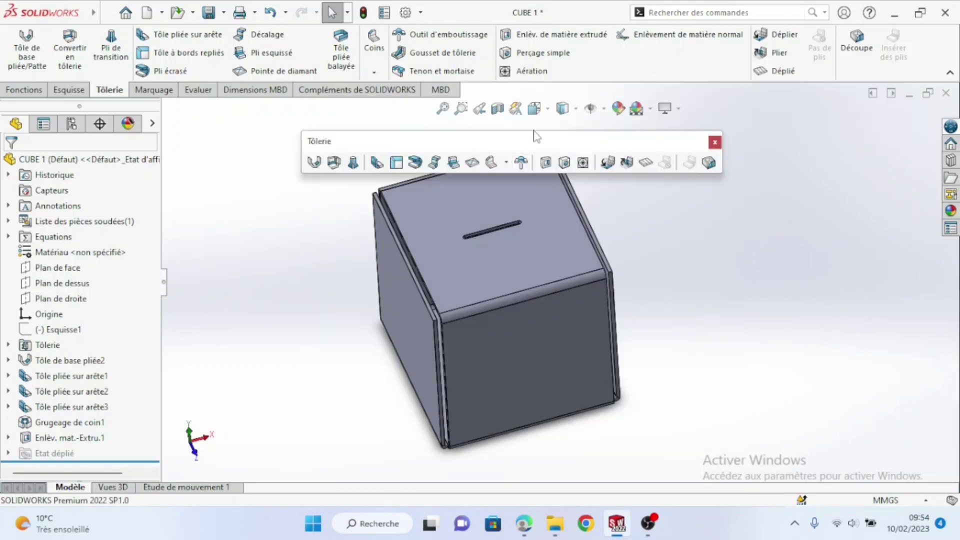
left_click_drag(536, 143, 385, 141)
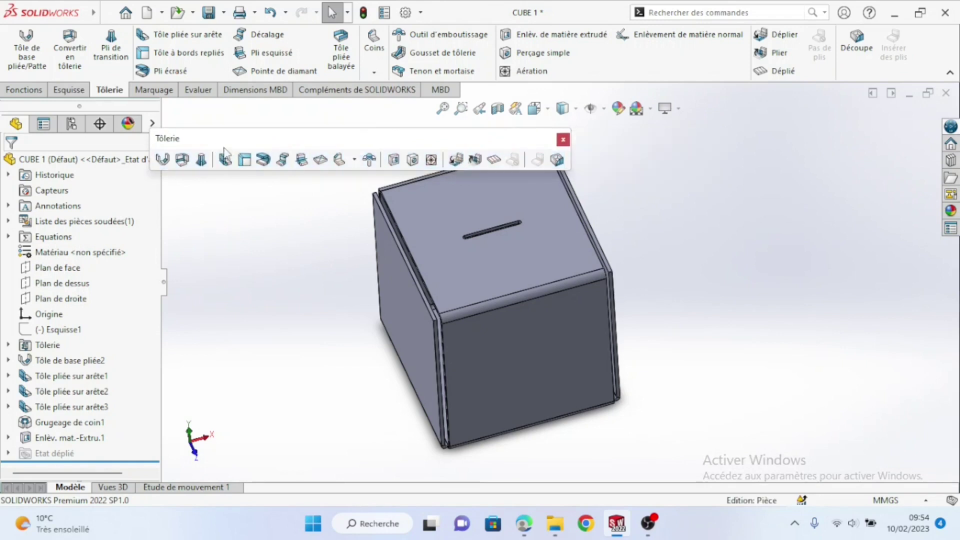
left_click(563, 141)
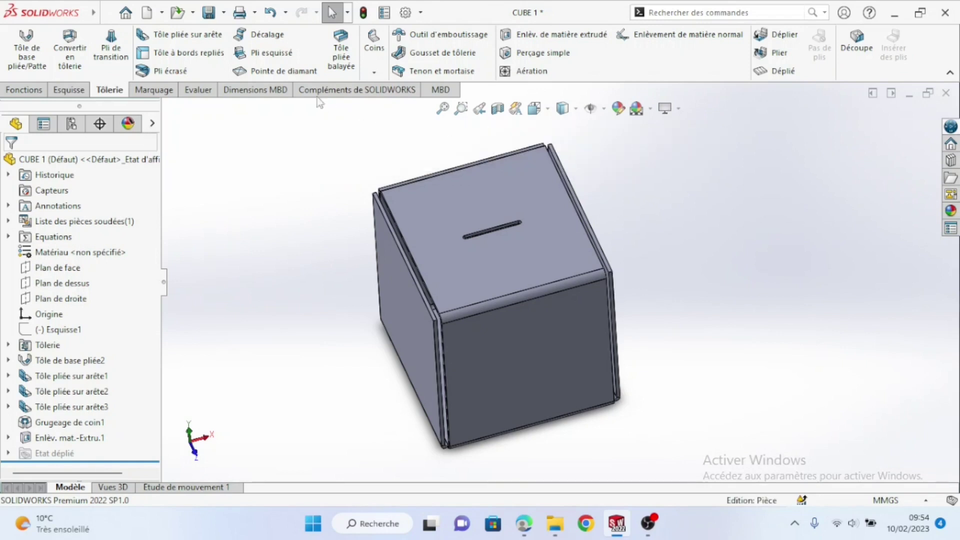
right_click(455, 95)
left_click(387, 158)
right_click(116, 94)
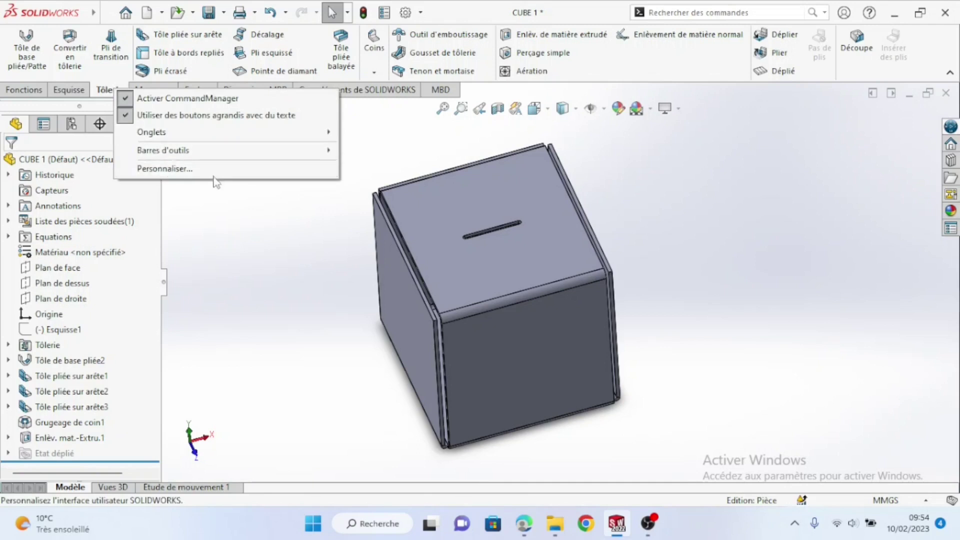
left_click(279, 259)
- Flatten the sheet-metal cube and examine its unfolded pattern, including the corner reliefs and the slot, from several angles
middle_click_drag(538, 308, 556, 286)
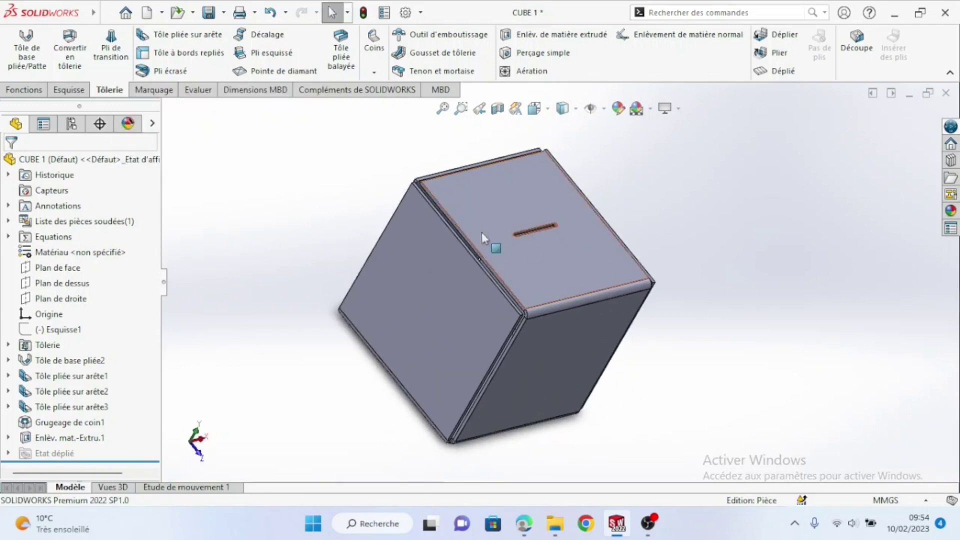
left_click(779, 72)
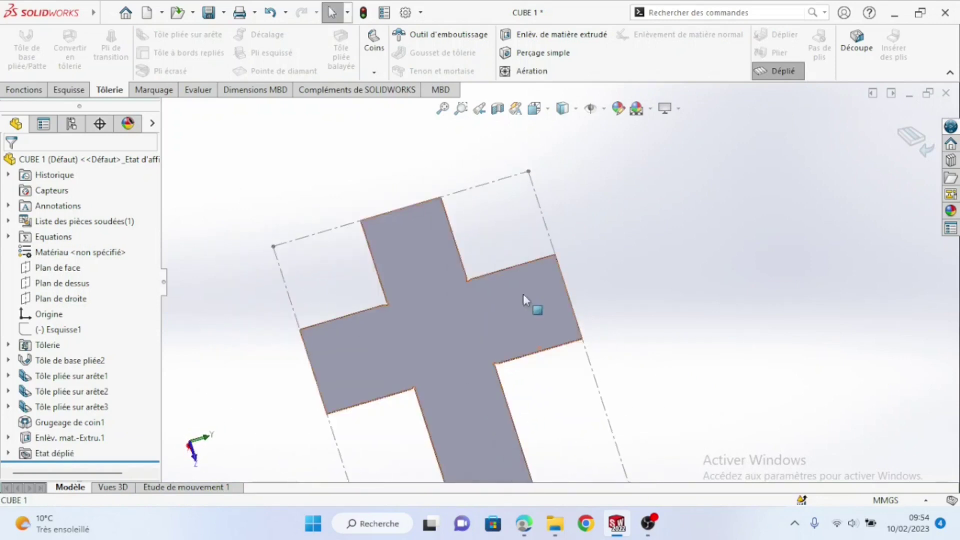
scroll(515, 322, "down", 5)
scroll(456, 270, "up", 5)
middle_click_drag(456, 270, 450, 307)
scroll(450, 307, "down", 5)
scroll(580, 308, "up", 5)
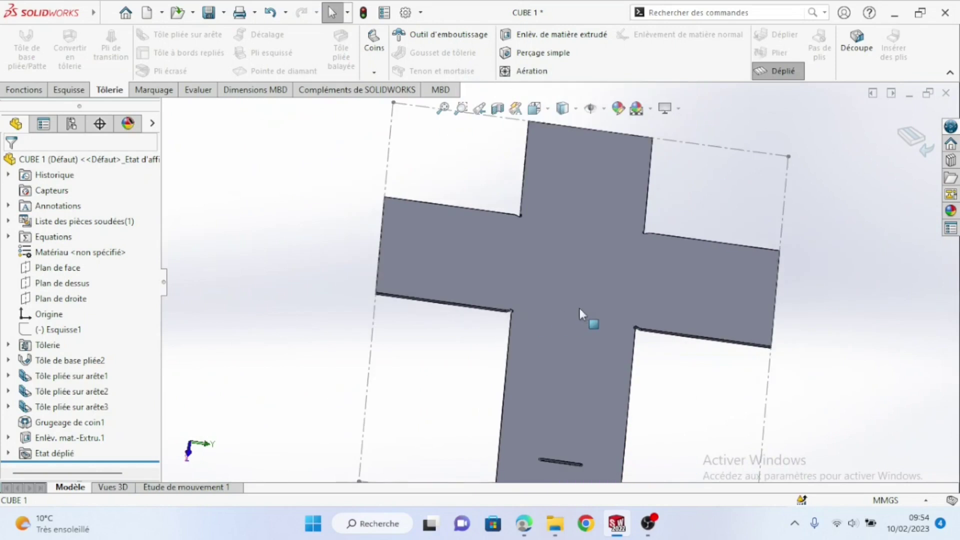
middle_click_drag(665, 257, 530, 240)
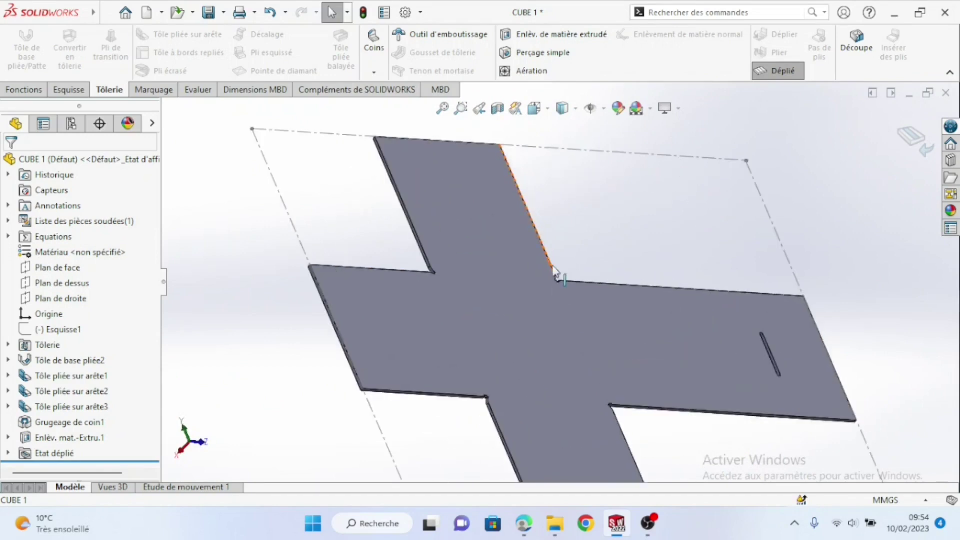
left_click(525, 292)
middle_click_drag(493, 292, 480, 332)
key("Escape")
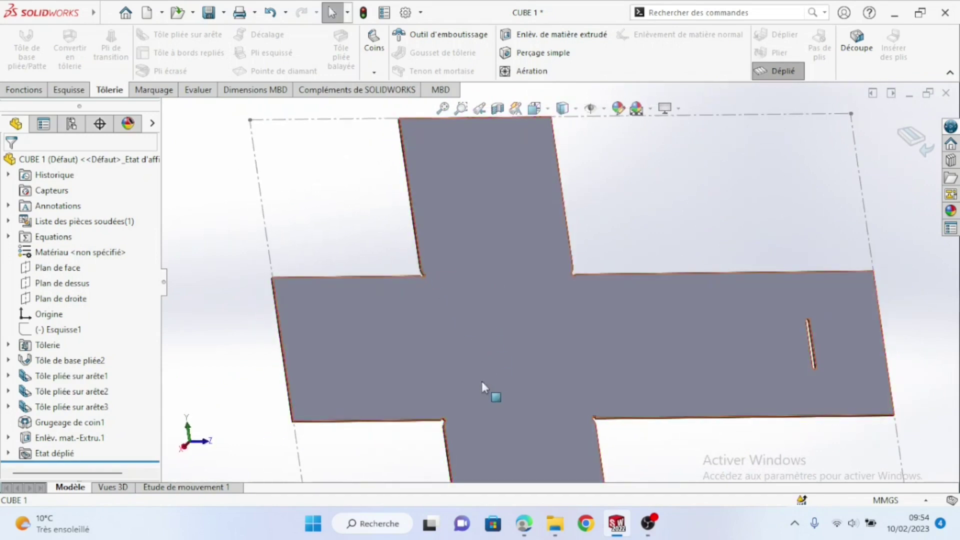
scroll(482, 381, "up", 4)
scroll(550, 250, "down", 2)
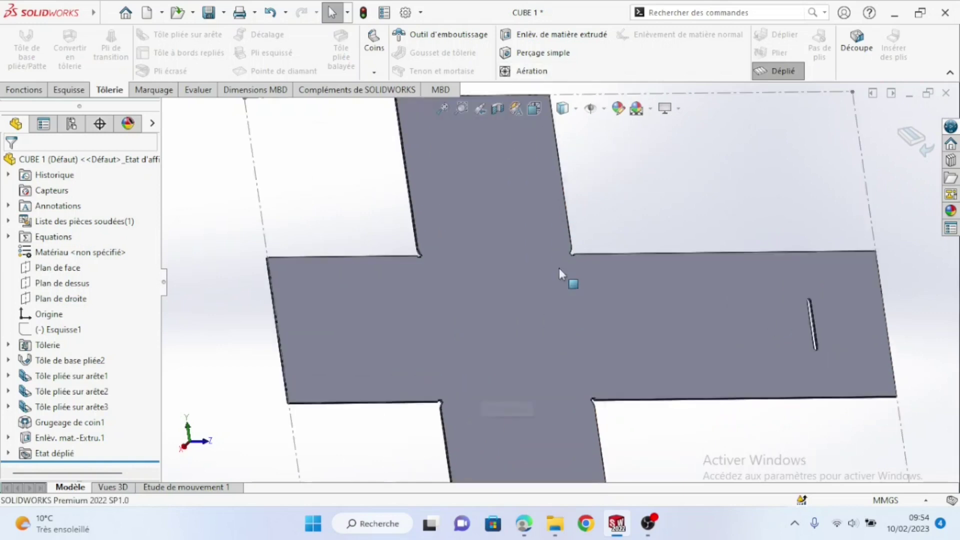
scroll(563, 275, "up", 5)
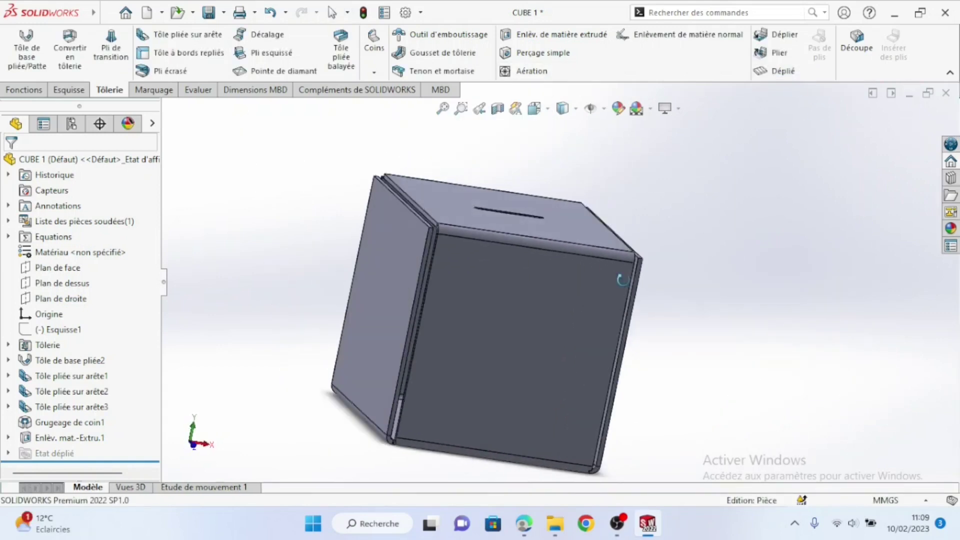
- Inspect the folded cube's edges, check its complete flat pattern within the bounding box, and return the part to its folded state
scroll(542, 303, "down", 5)
scroll(506, 363, "up", 3)
middle_click_drag(500, 403, 591, 369)
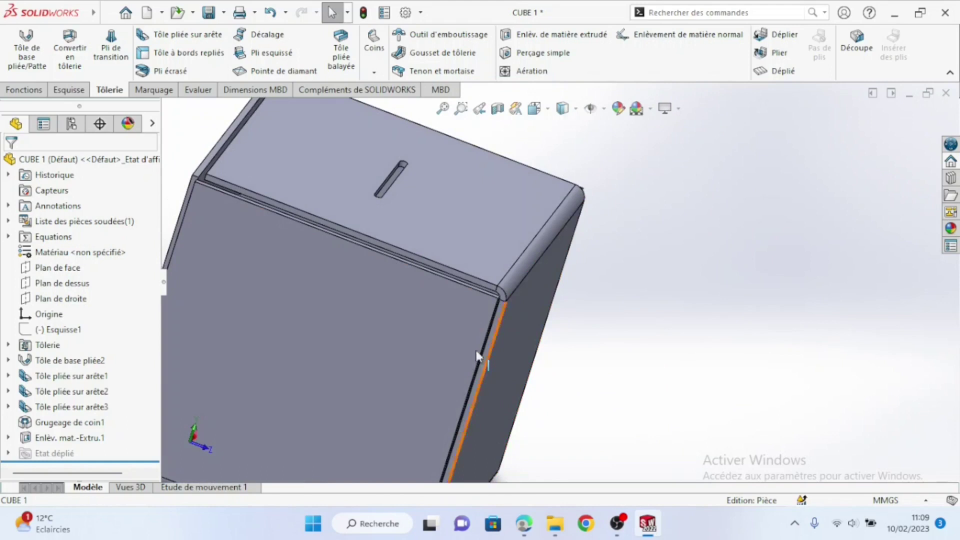
scroll(476, 352, "up", 4)
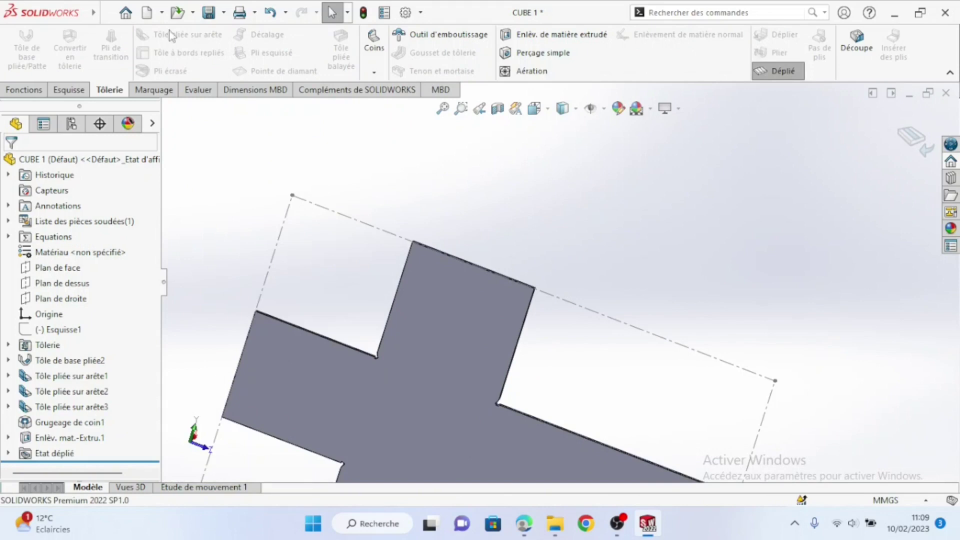
key("z")
key("z")
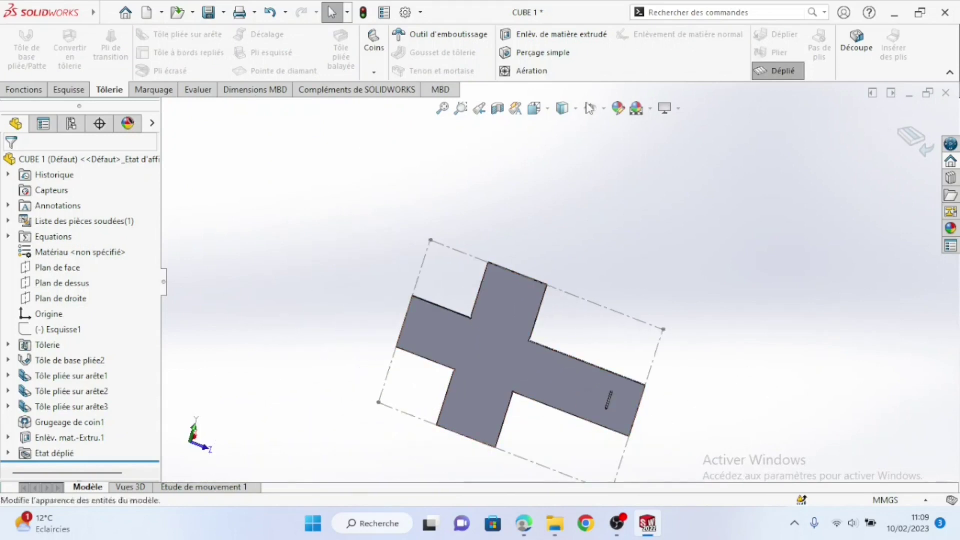
scroll(565, 368, "down", 3)
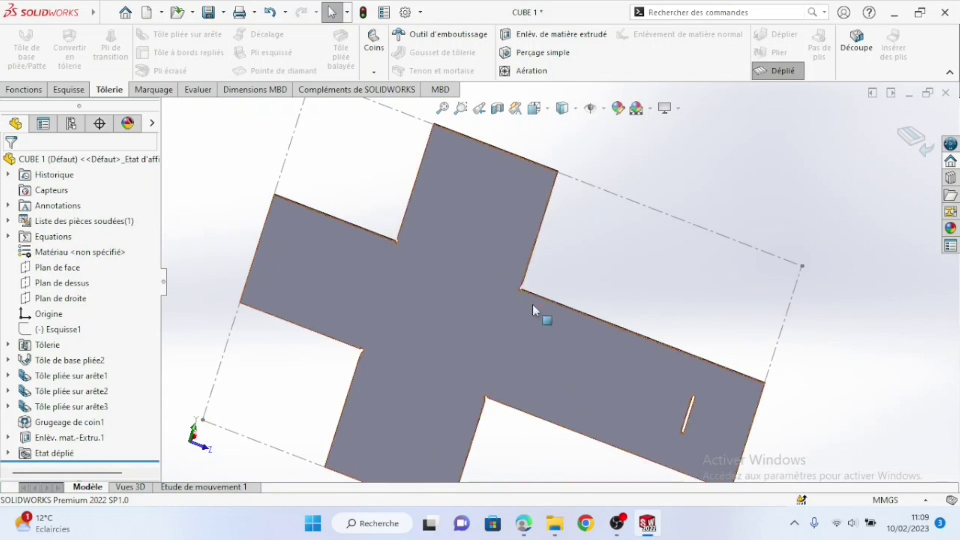
scroll(575, 325, "up", 1)
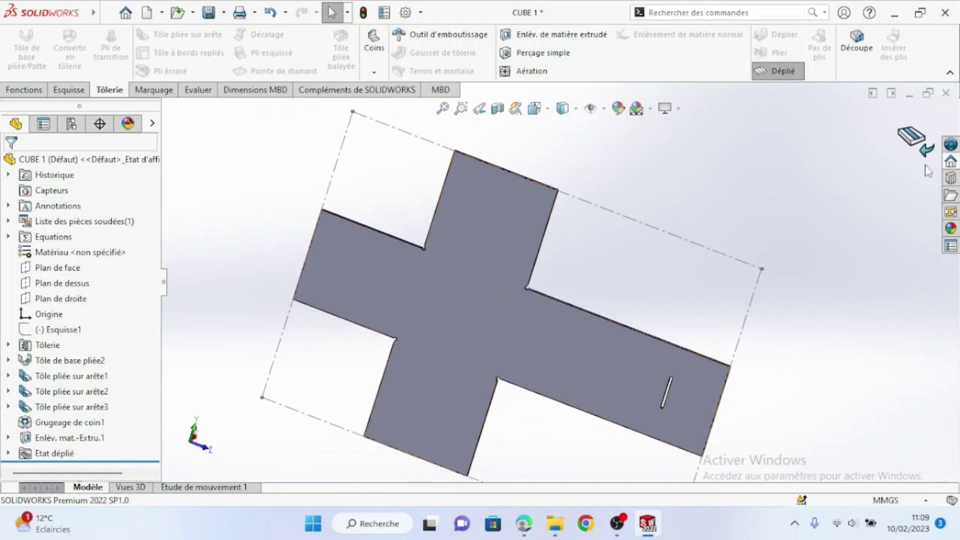
left_click(923, 150)
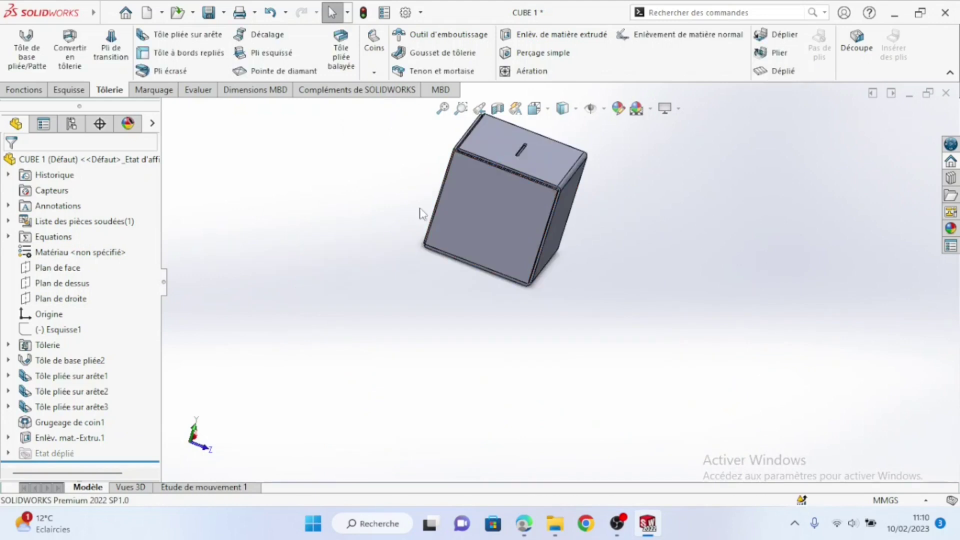
- Switch to the CUBE 1 MISE EN PLAN 1 drawing and examine the flat-pattern view, bend notes, dimensioned side views and isometric views
middle_click_drag(583, 149, 552, 290)
scroll(552, 290, "down", 2)
mouse_move(647, 523)
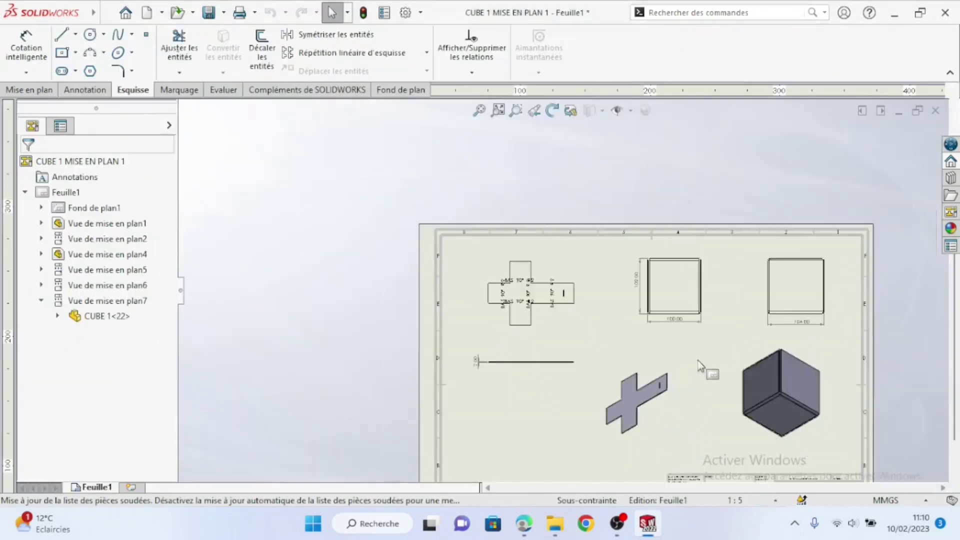
scroll(690, 360, "down", 4)
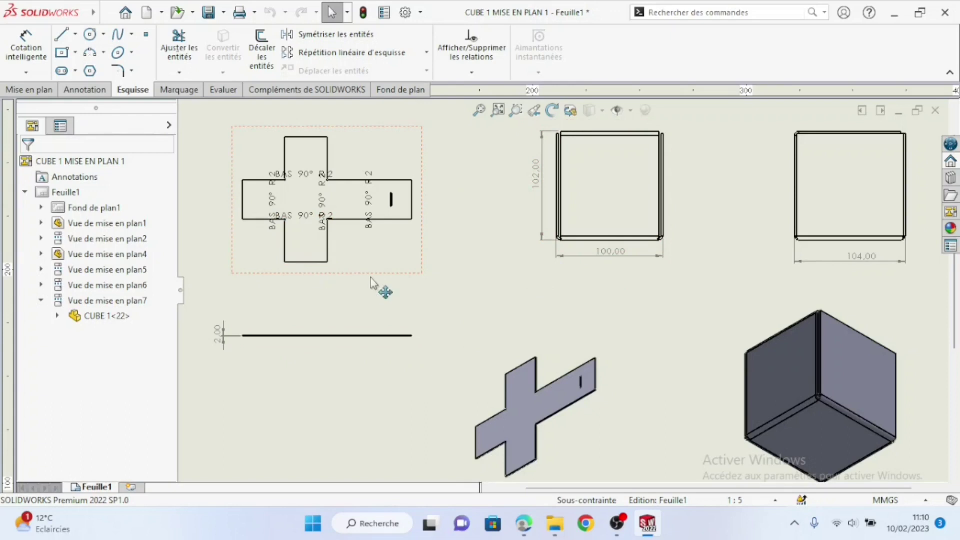
scroll(360, 265, "down", 4)
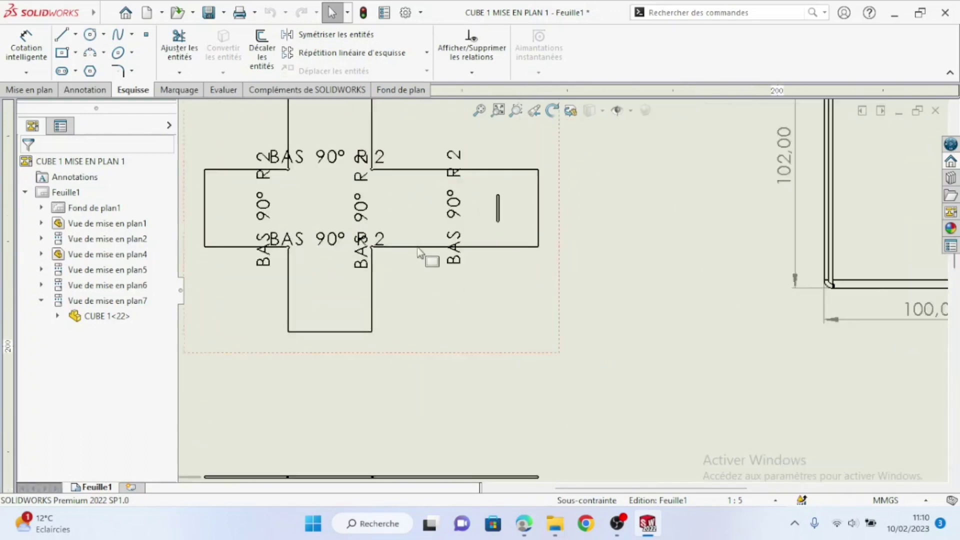
scroll(534, 348, "up", 4)
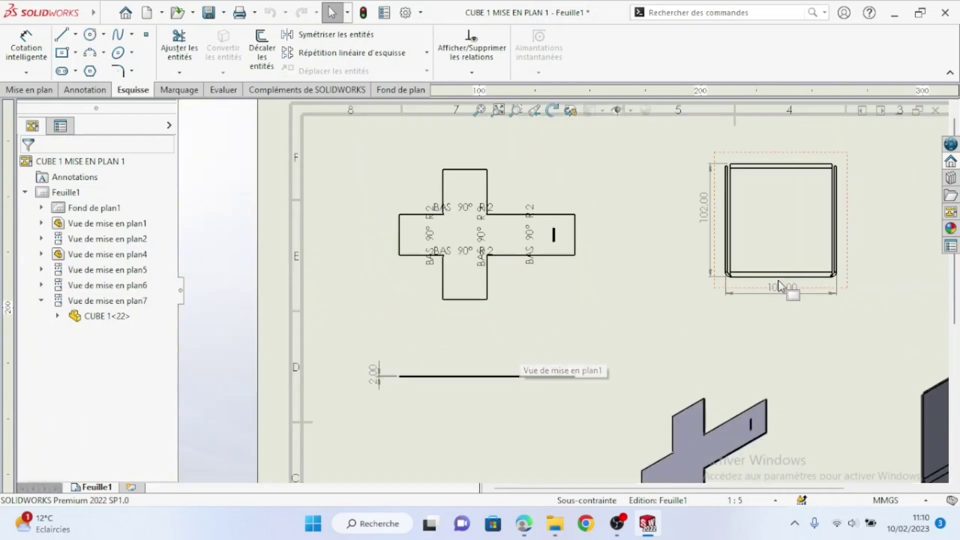
scroll(895, 325, "up", 2)
scroll(840, 274, "down", 3)
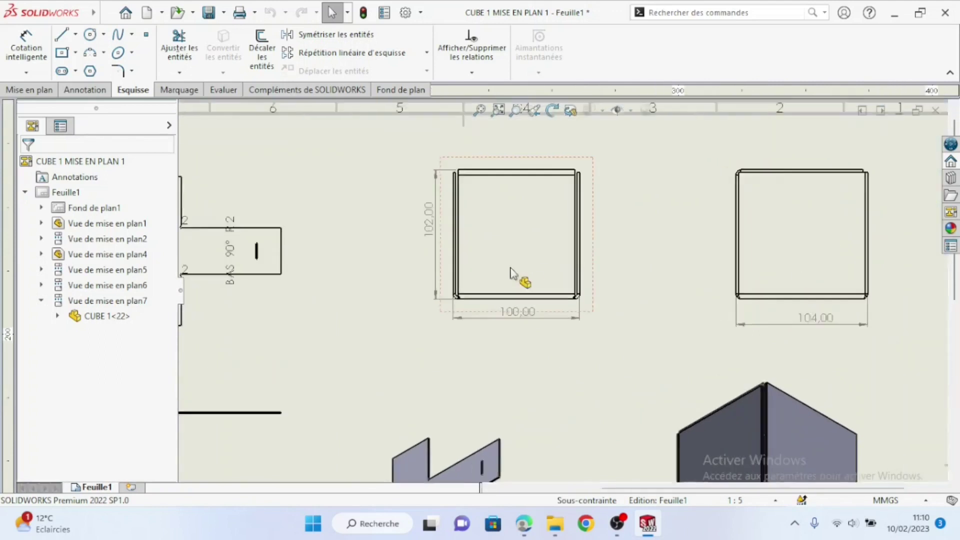
scroll(586, 294, "down", 2)
scroll(545, 343, "up", 5)
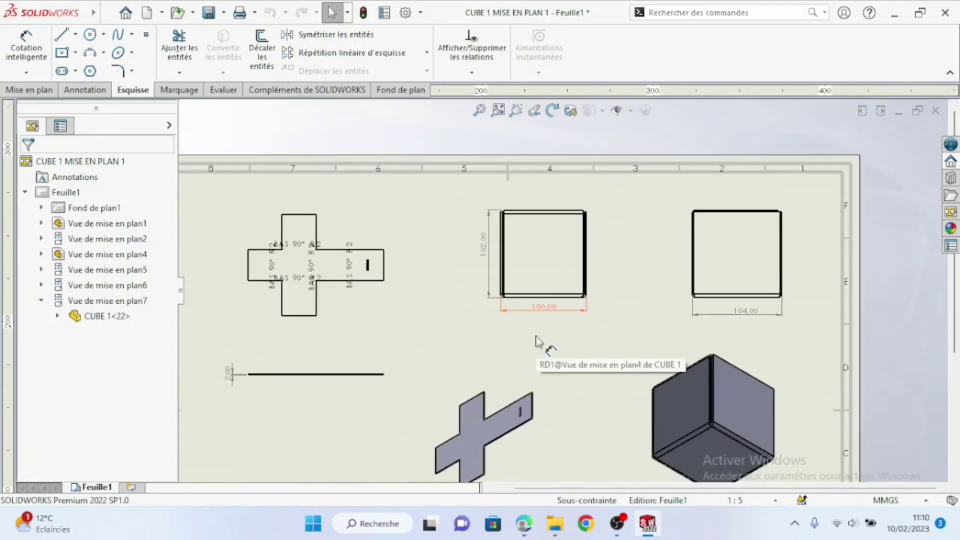
scroll(561, 291, "up", 2)
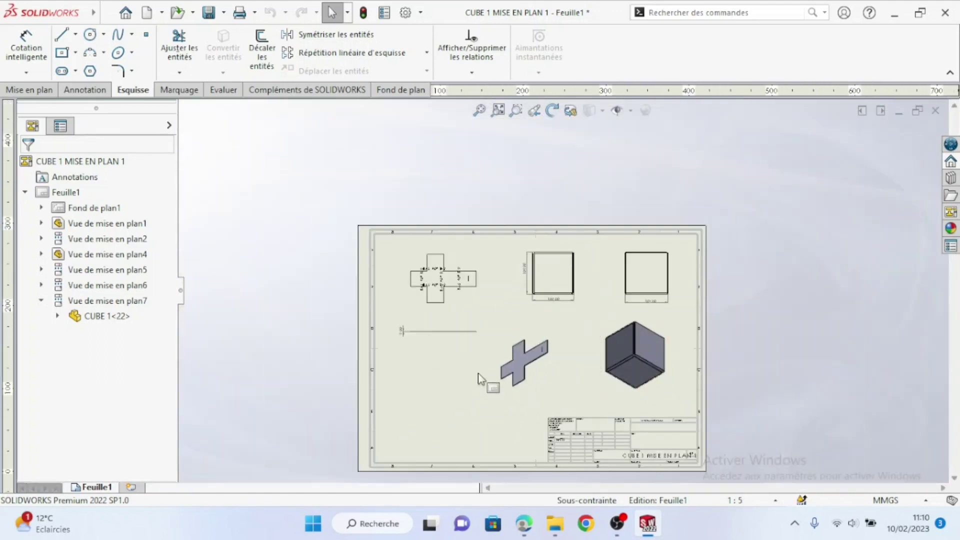
scroll(412, 317, "down", 2)
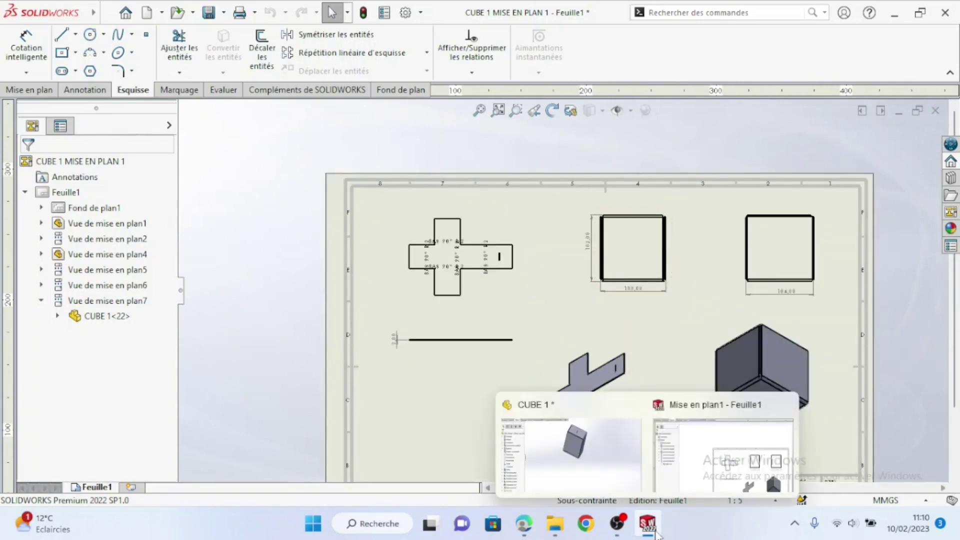
- Return to the CUBE 1 part, view it in isometric orientation, and create a new part document
left_click(600, 426)
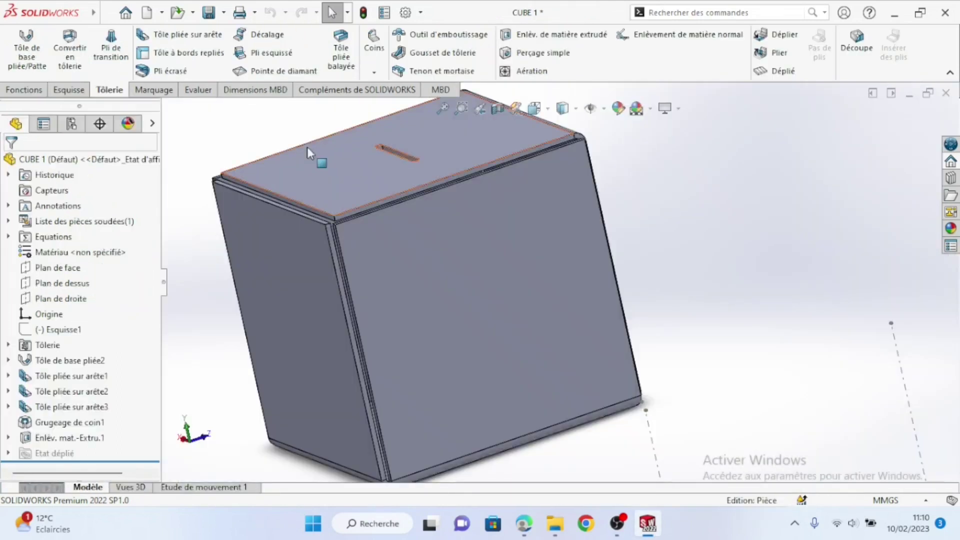
key("ctrl+7")
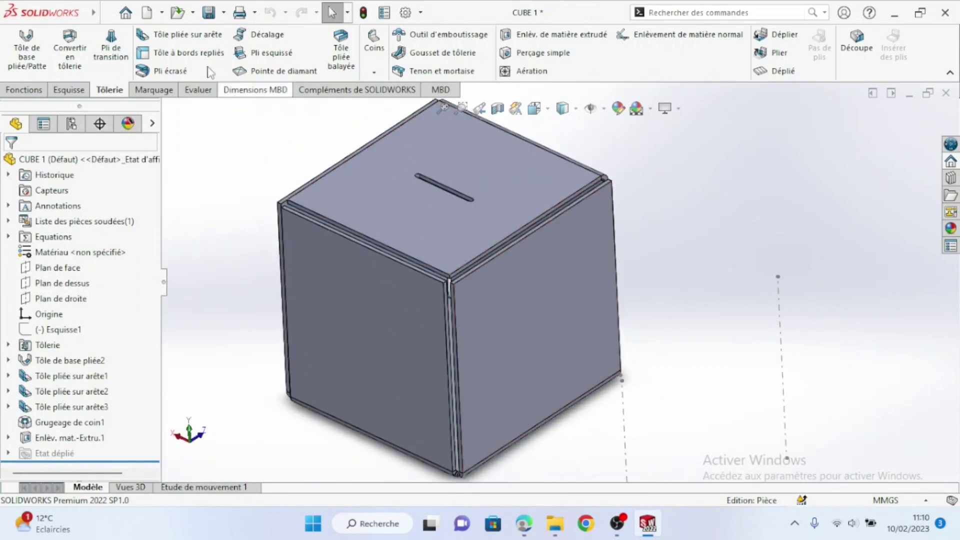
left_click(162, 12)
left_click(180, 32)
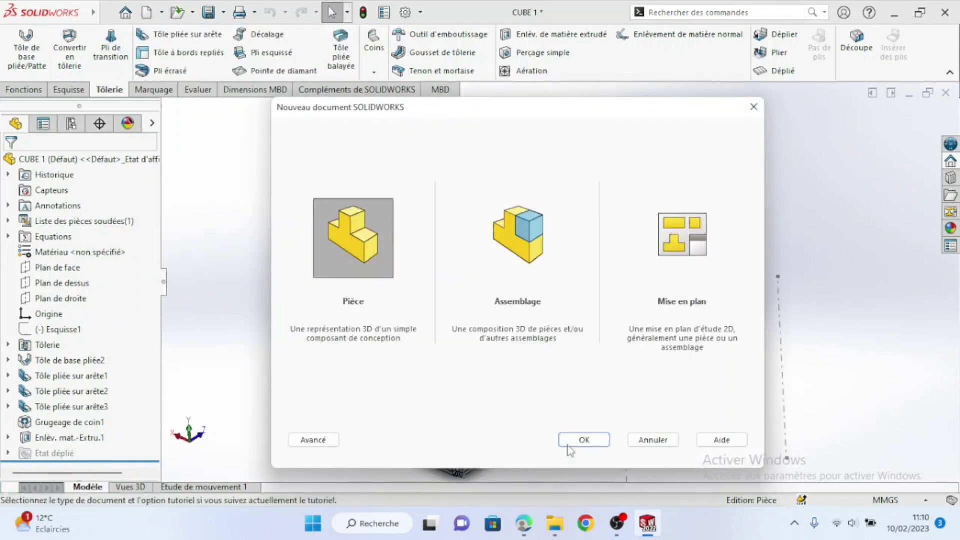
left_click(584, 441)
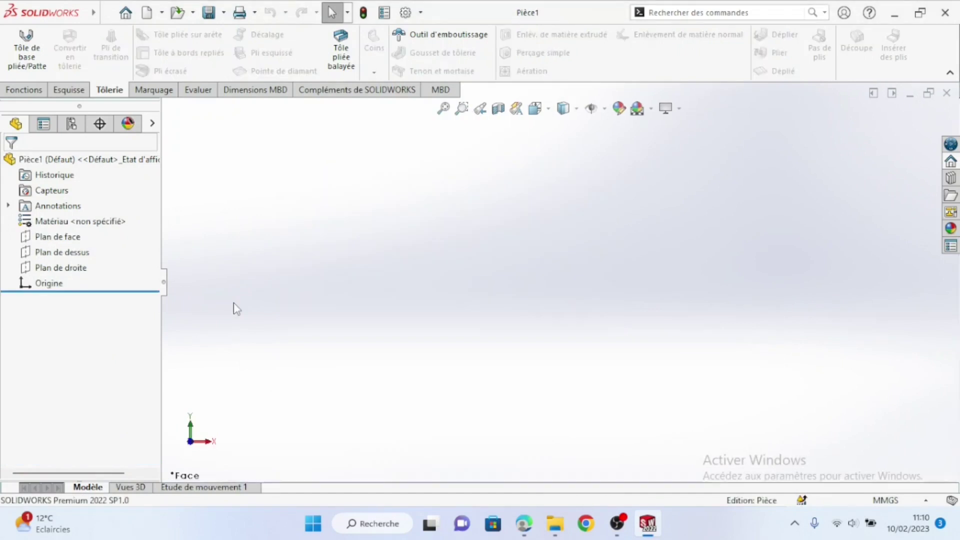
- Start a sketch on the front plane and draw a centre rectangle from the origin, about 110 mm wide and 114 mm high
left_click(67, 92)
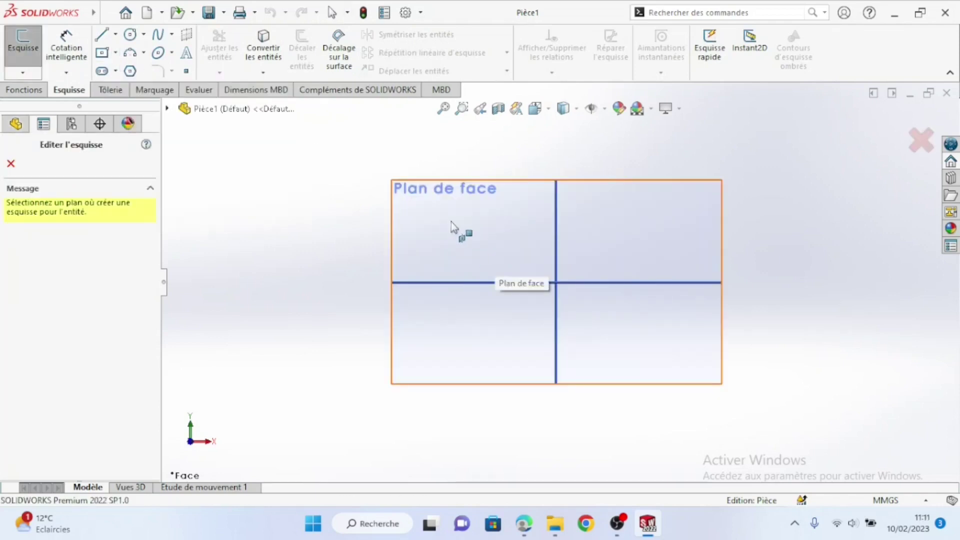
left_click(449, 226)
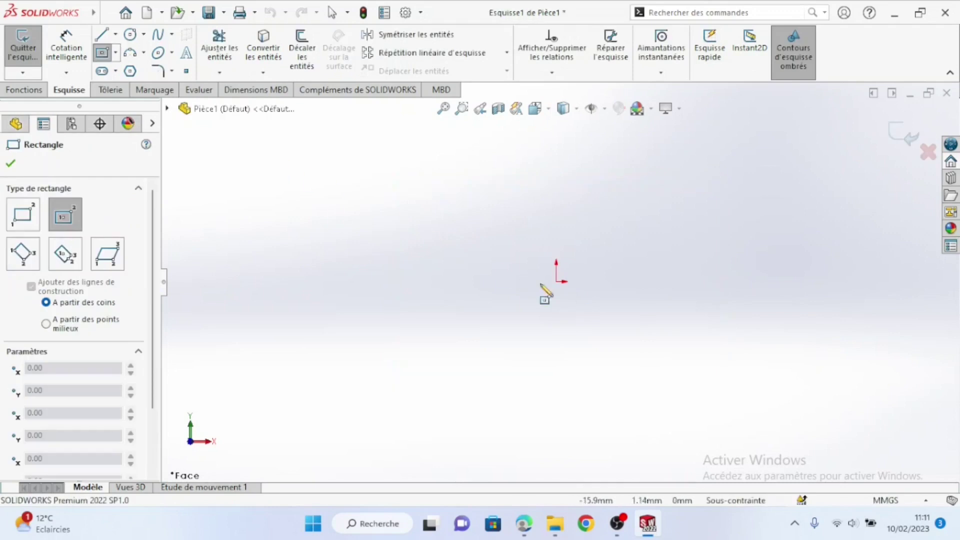
left_click(555, 282)
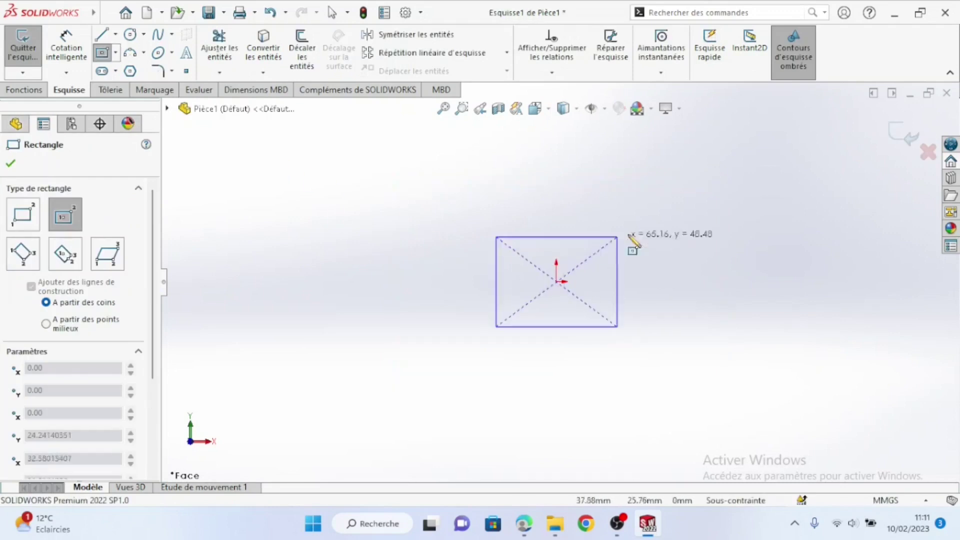
left_click(673, 177)
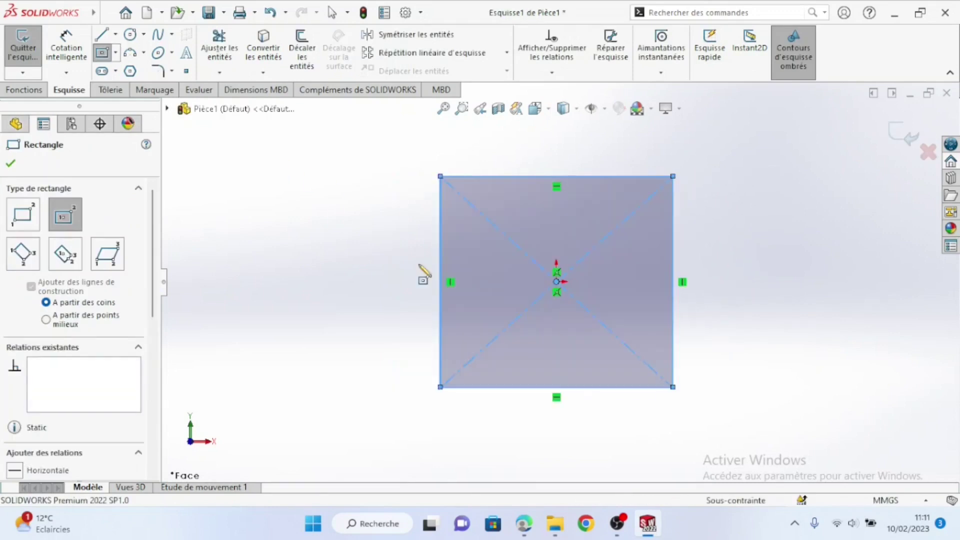
right_click(366, 249)
left_click(374, 247)
- Dimension the rectangle's vertical side and set its height to 100 mm
left_click(56, 49)
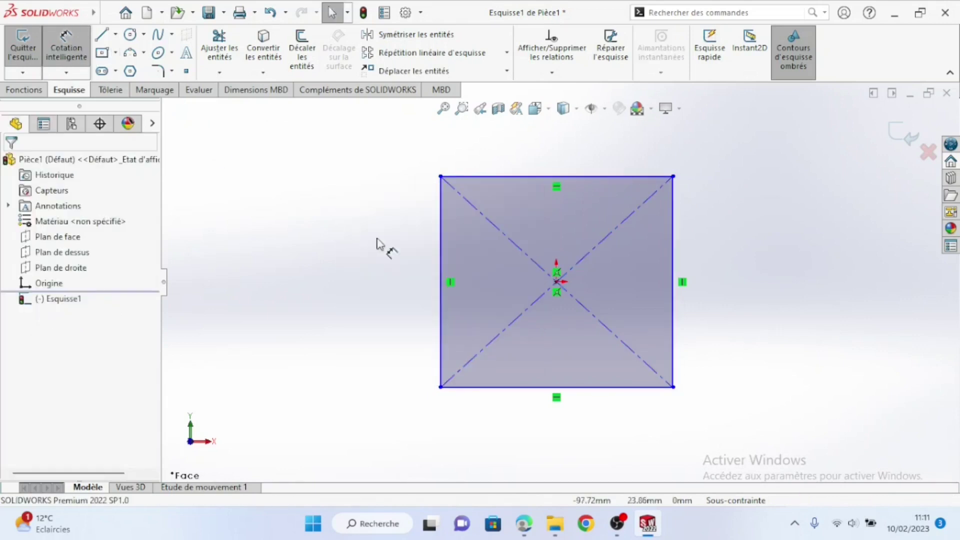
left_click(441, 233)
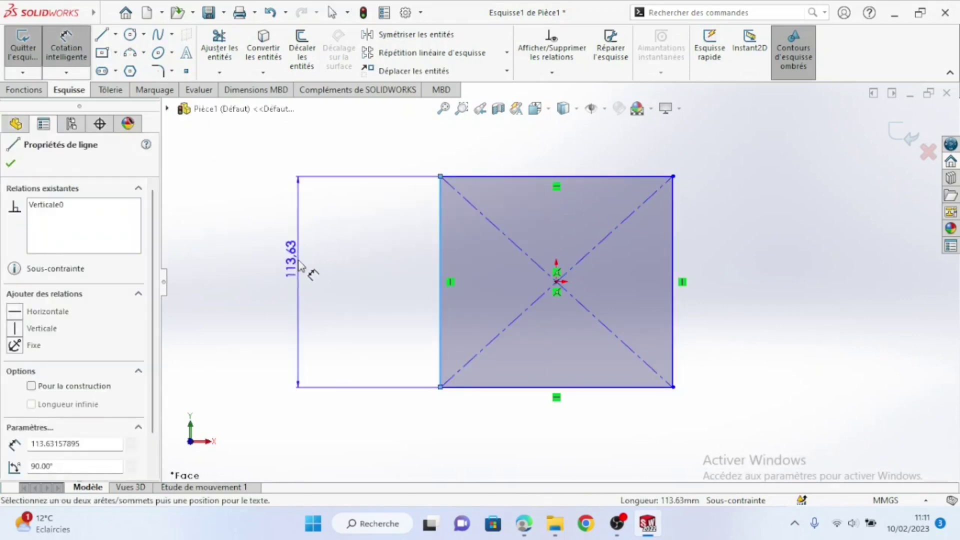
left_click(312, 270)
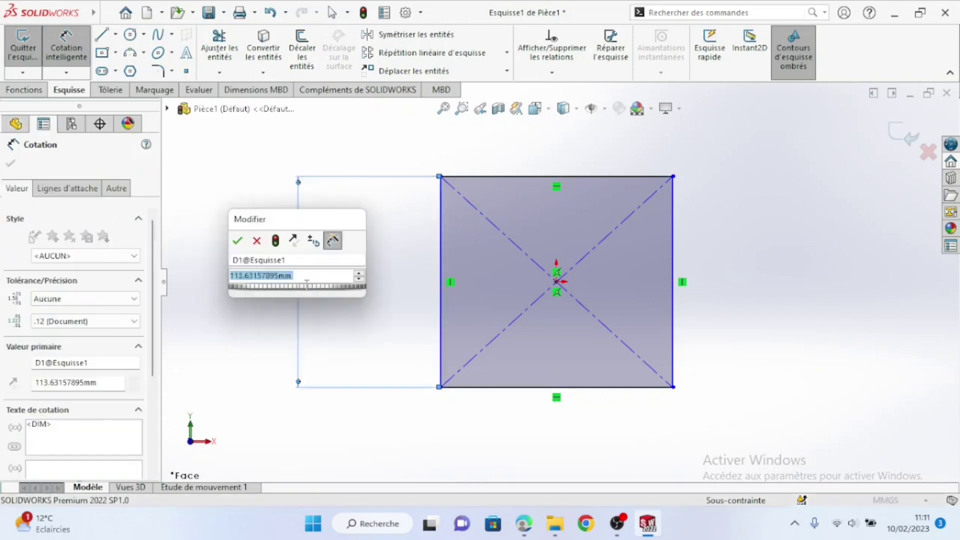
type("100")
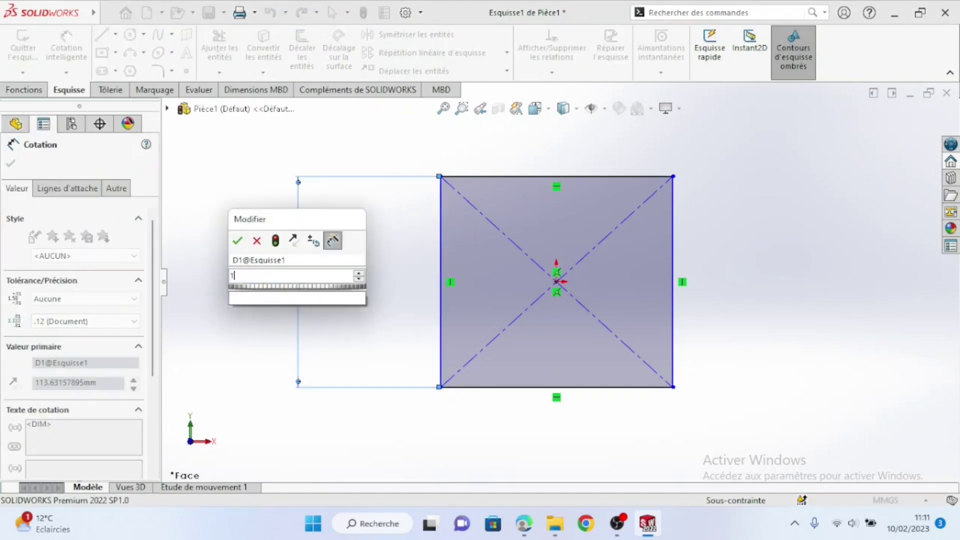
left_click(238, 240)
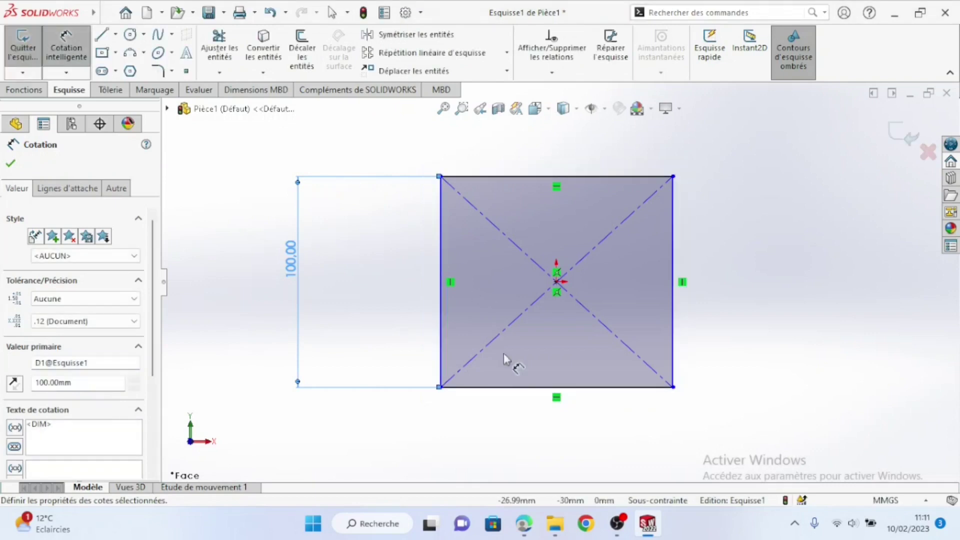
- Dimension the rectangle's horizontal side, set its width to 100 mm, and leave the dimension tool
left_click(512, 390)
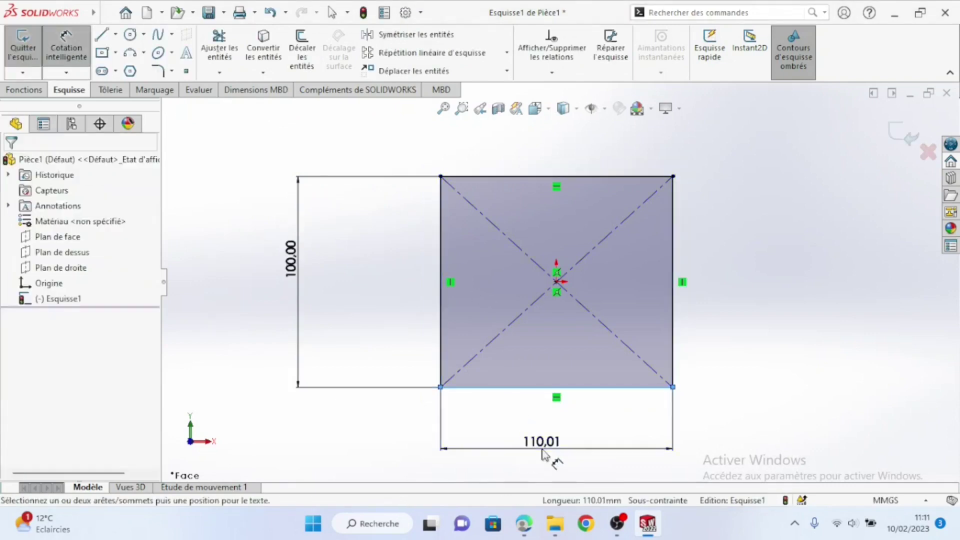
left_click(609, 453)
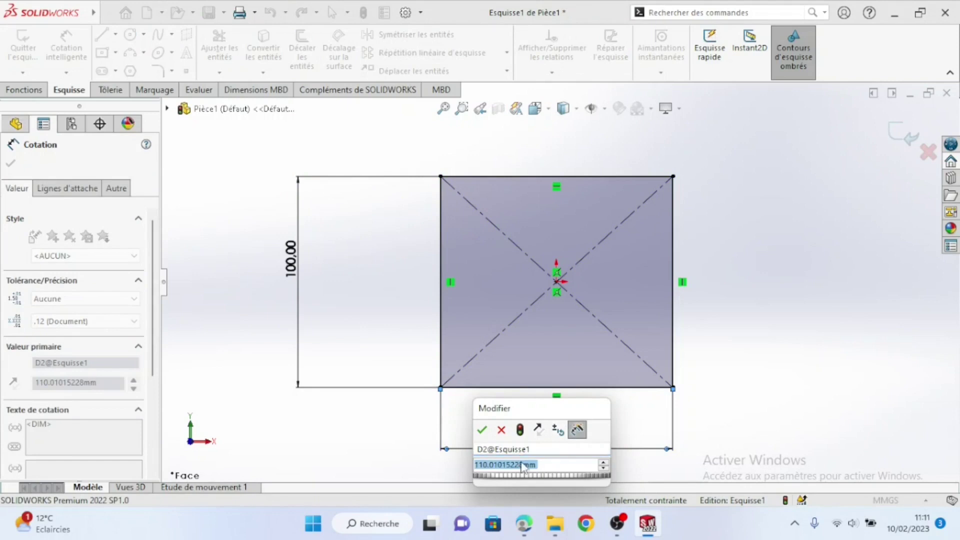
type("100")
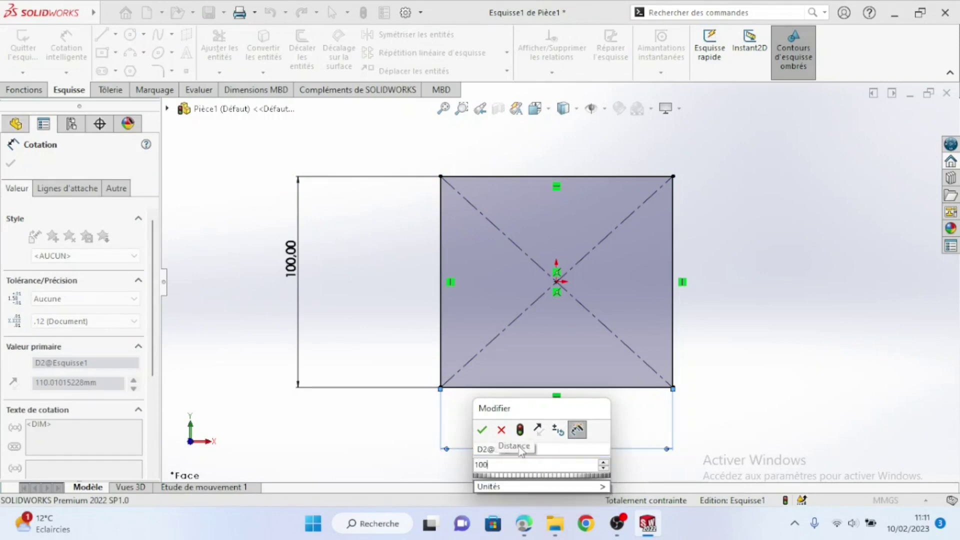
left_click(482, 429)
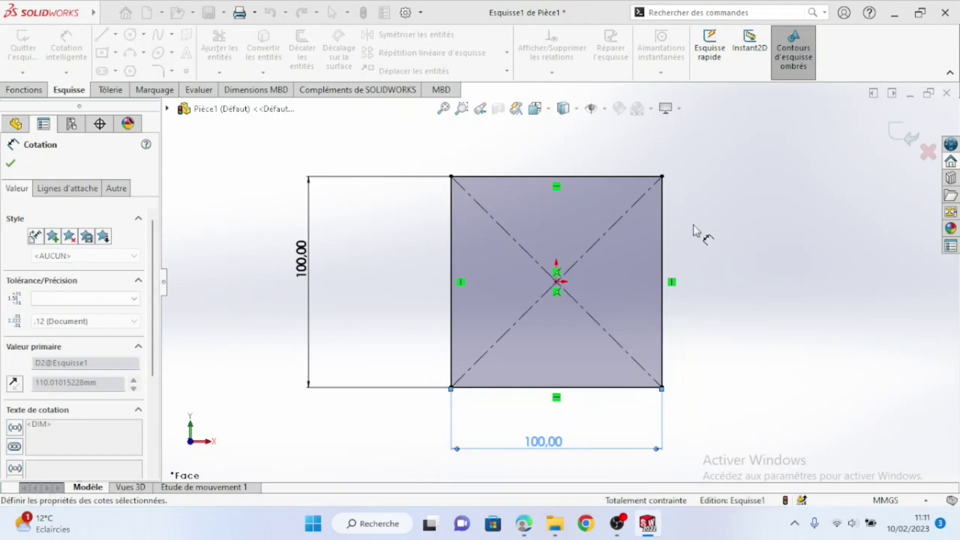
right_click(745, 286)
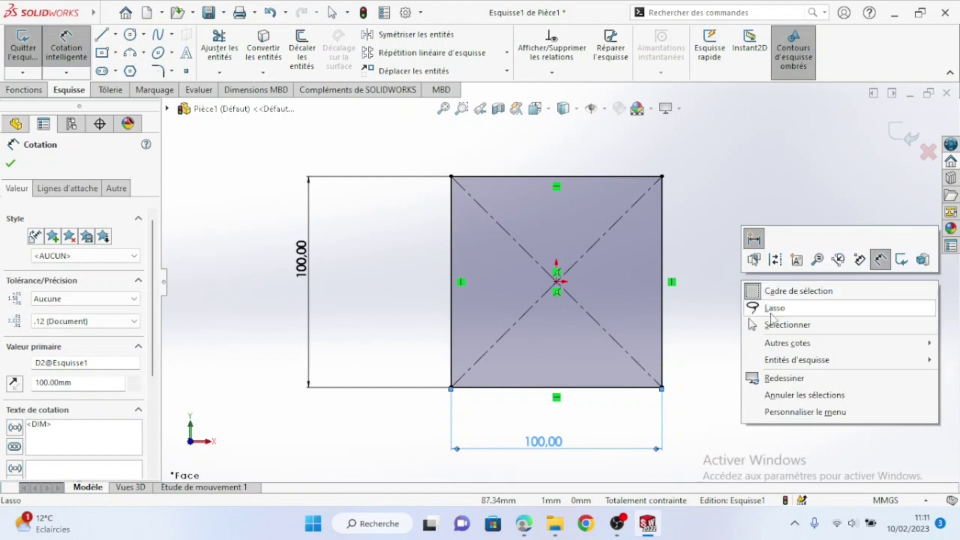
left_click(772, 326)
- Draw a vertical construction line joining the midpoints of the square's upper and lower edges
scroll(586, 288, "down", 3)
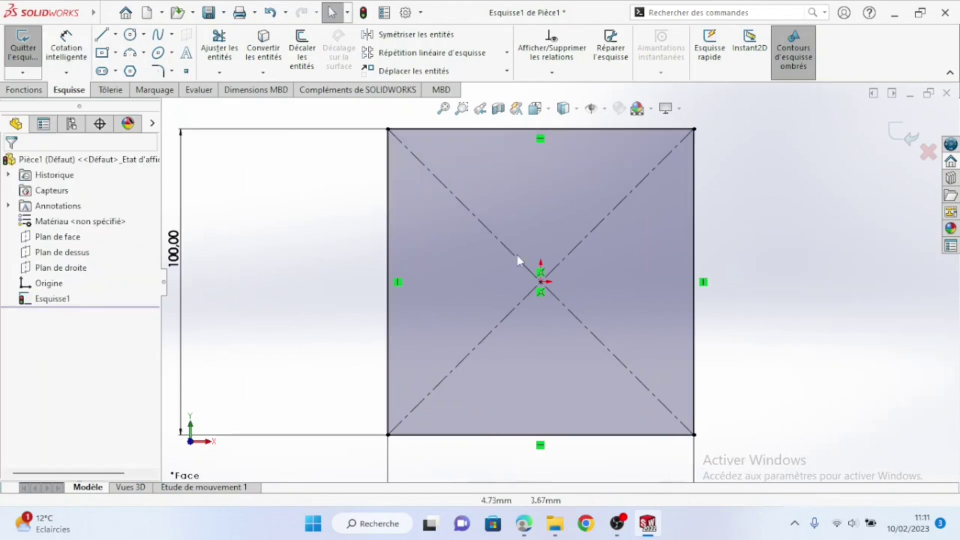
left_click(112, 13)
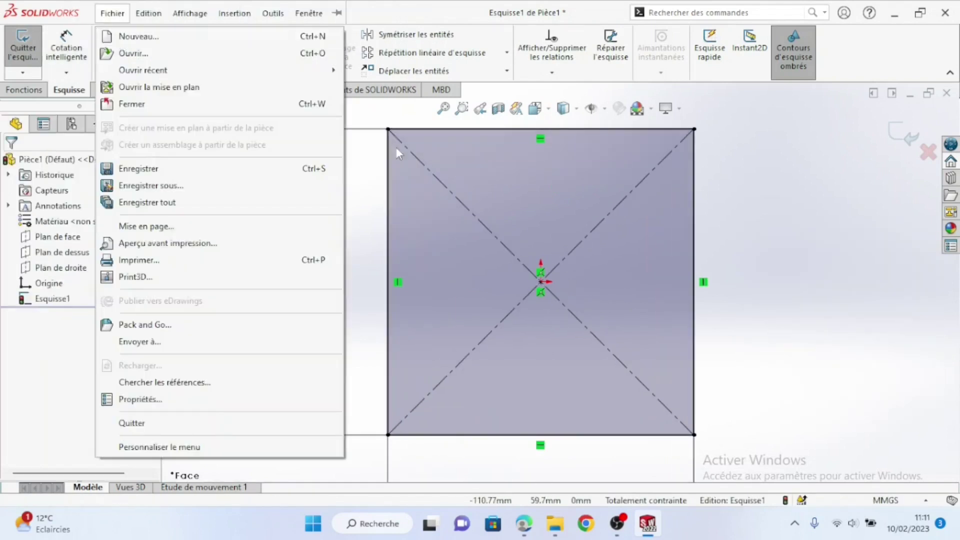
left_click(373, 170)
left_click(115, 34)
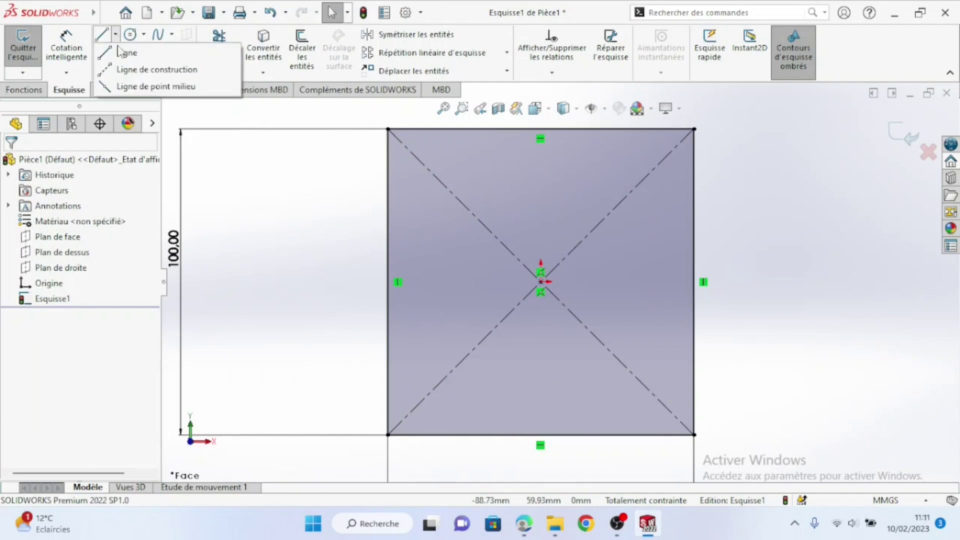
left_click(122, 71)
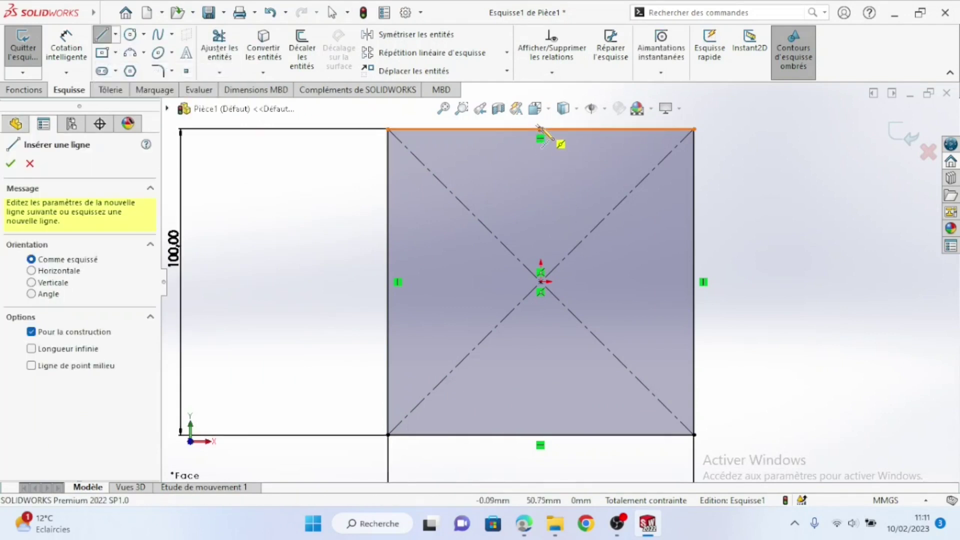
left_click(540, 129)
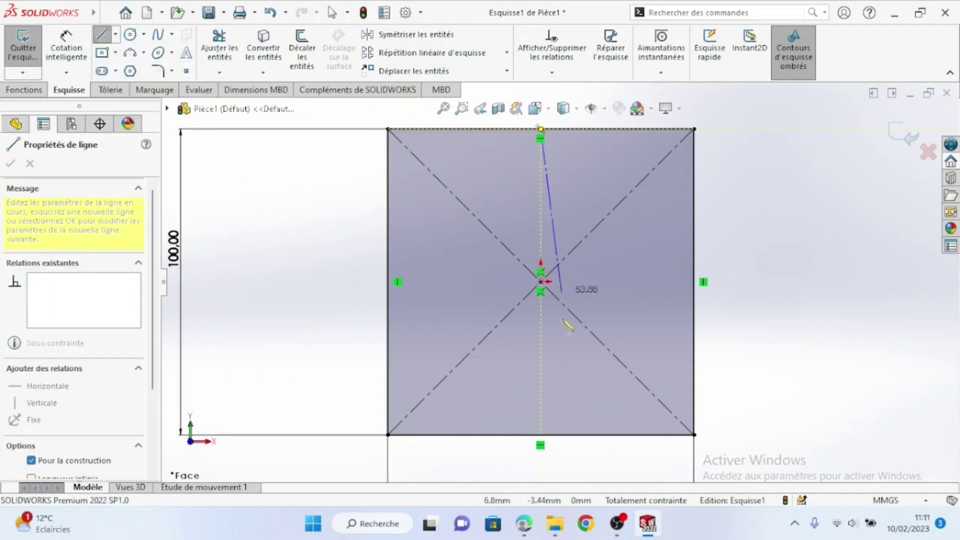
left_click(540, 434)
right_click(279, 294)
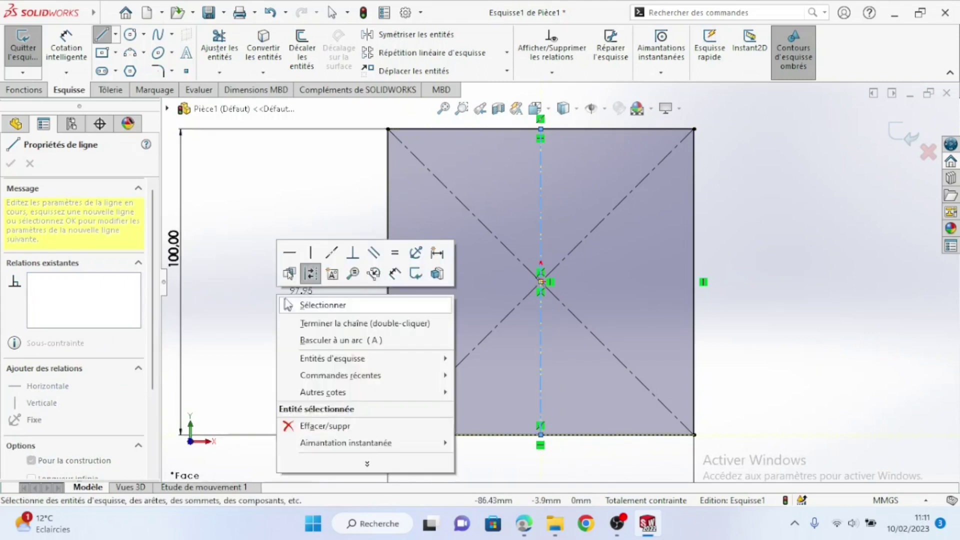
left_click(320, 321)
key("Escape")
- Draw a horizontal construction line joining the midpoints of the square's two vertical edges
left_click(115, 34)
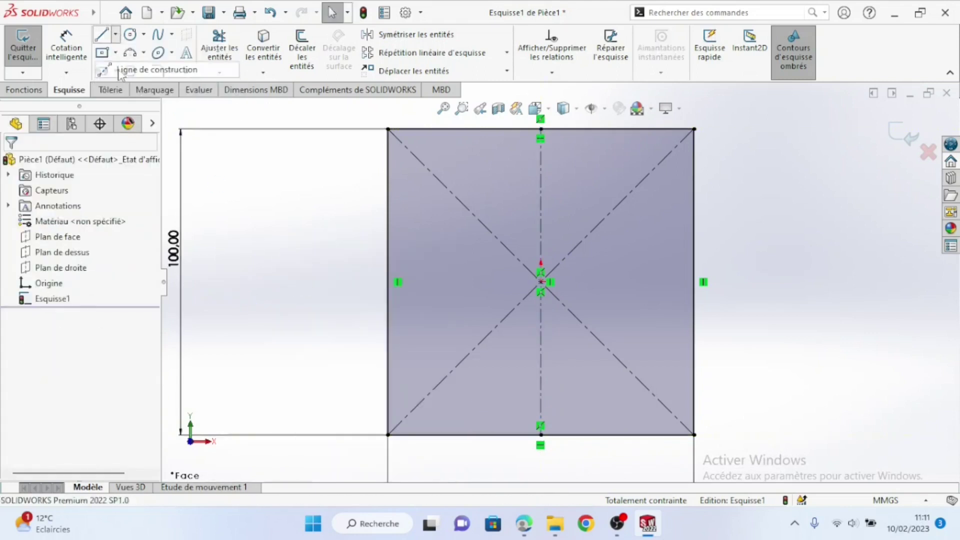
left_click(122, 70)
left_click(388, 282)
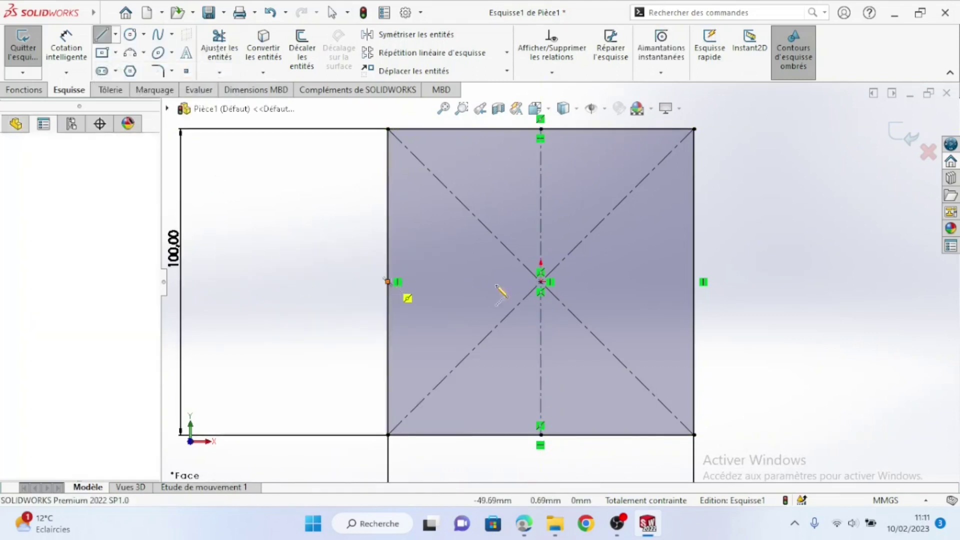
left_click(694, 282)
right_click(795, 231)
left_click(825, 223)
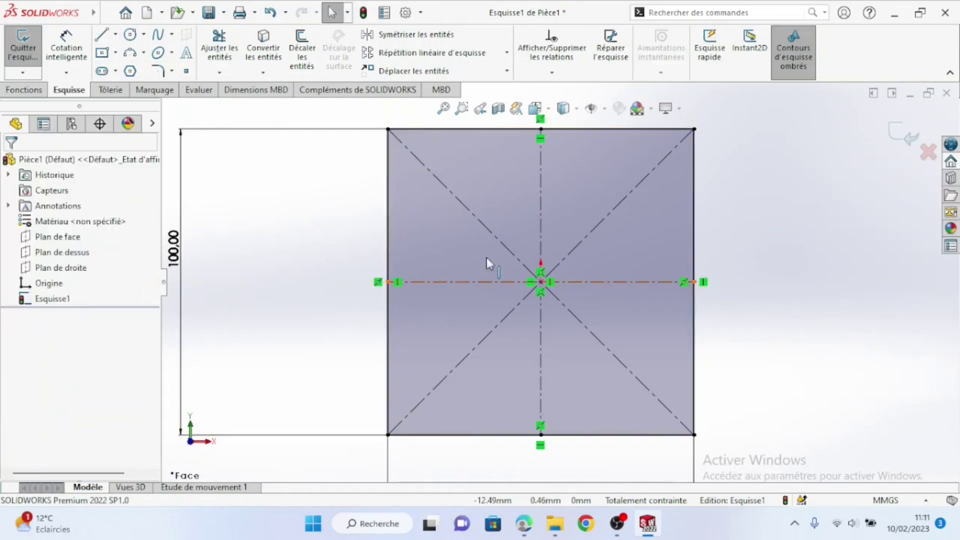
- Sketch a straight slot along the horizontal construction line around the origin, about 17 mm between arc centres and 10 mm wide
left_click(115, 71)
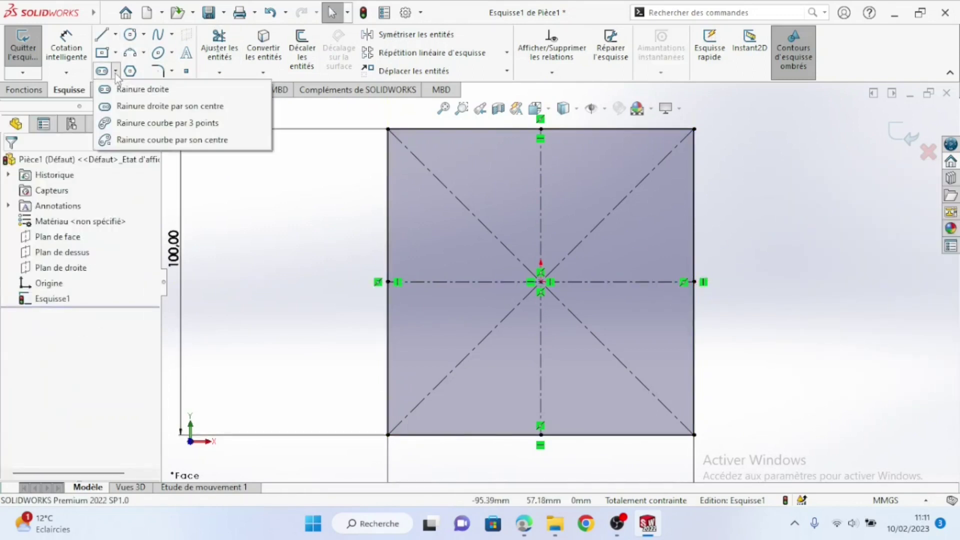
left_click(142, 90)
scroll(577, 299, "down", 4)
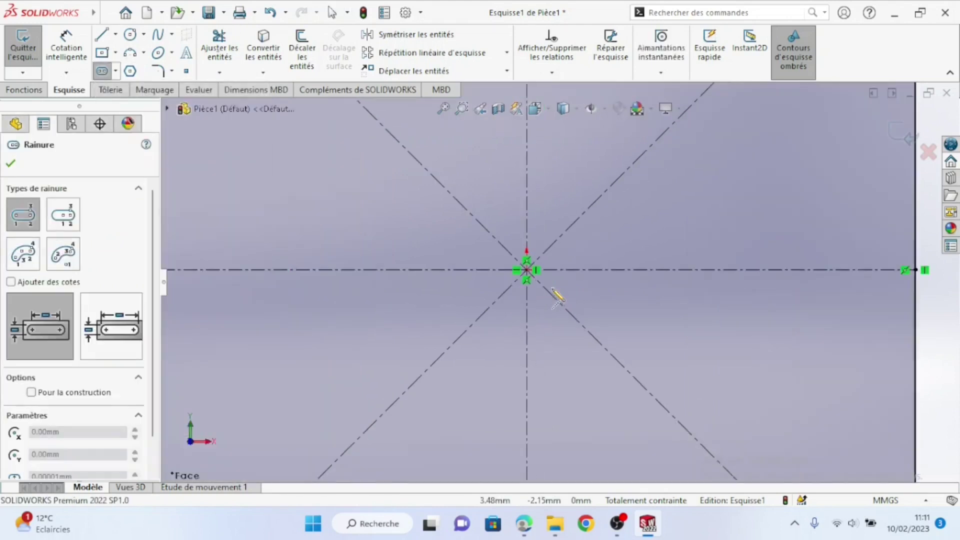
left_click(463, 270)
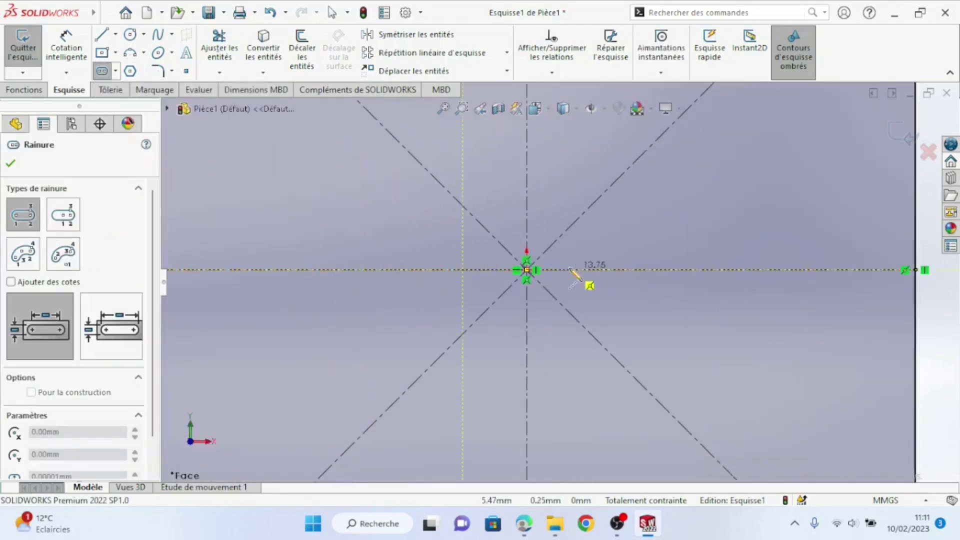
left_click(598, 273)
left_click(607, 255)
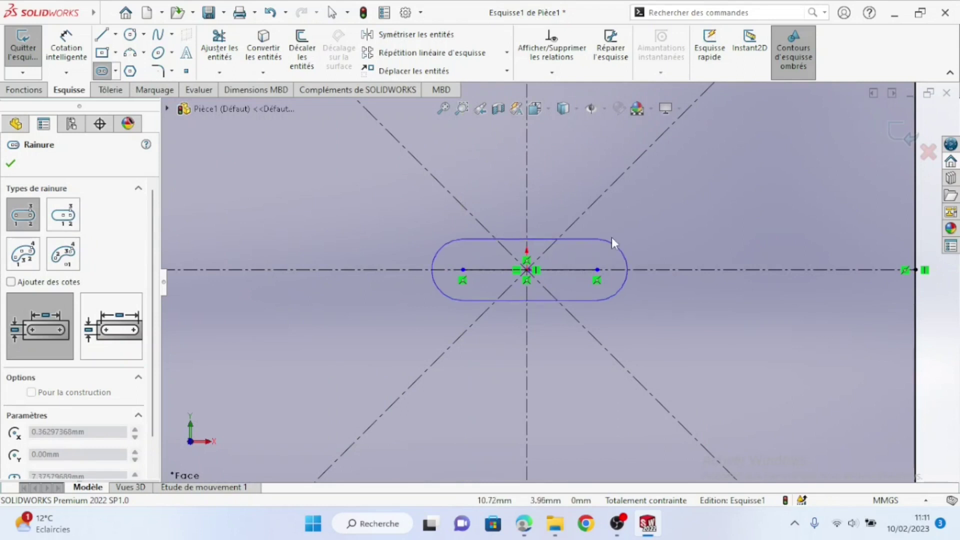
left_click(615, 230)
right_click(665, 230)
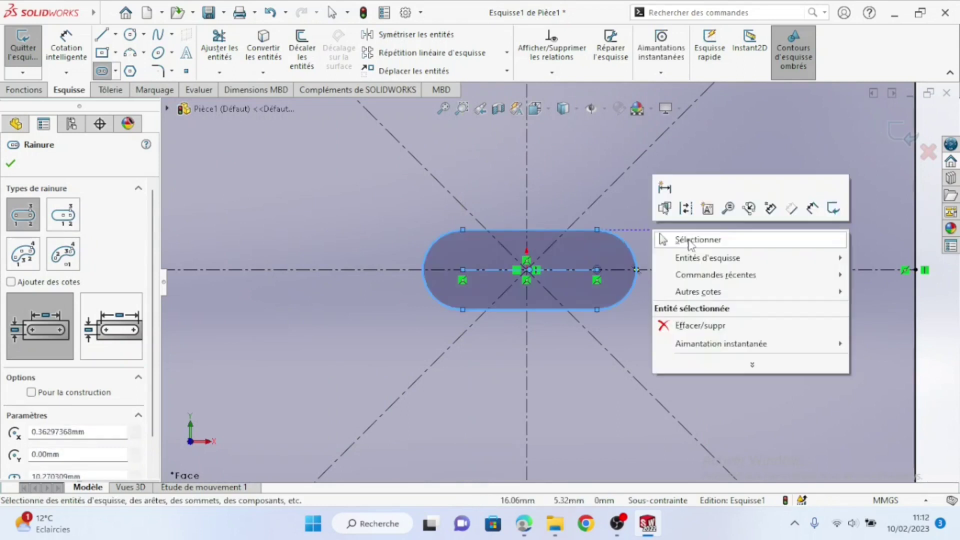
left_click(686, 234)
- Dimension the slot's width between its two straight sides and set it to 2.5 mm
key("f")
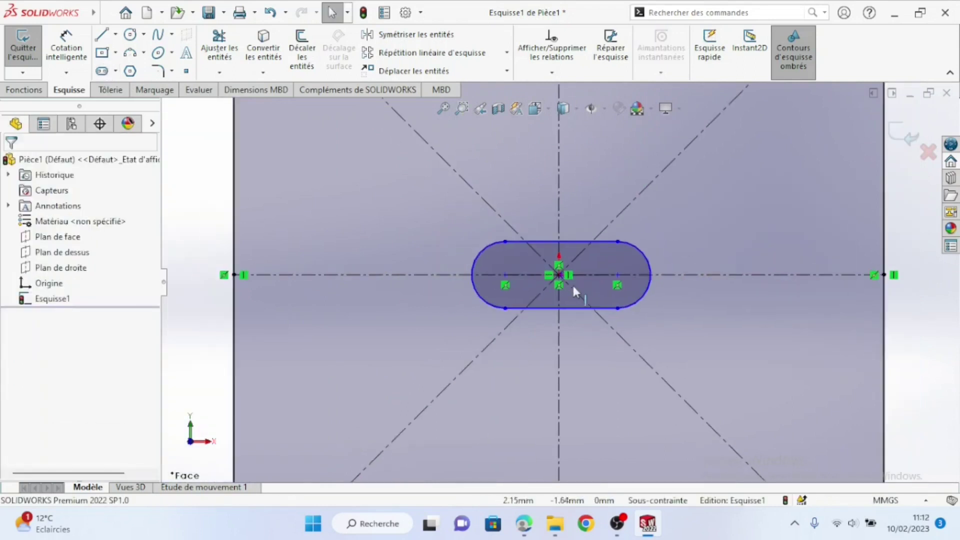
scroll(572, 285, "up", 1)
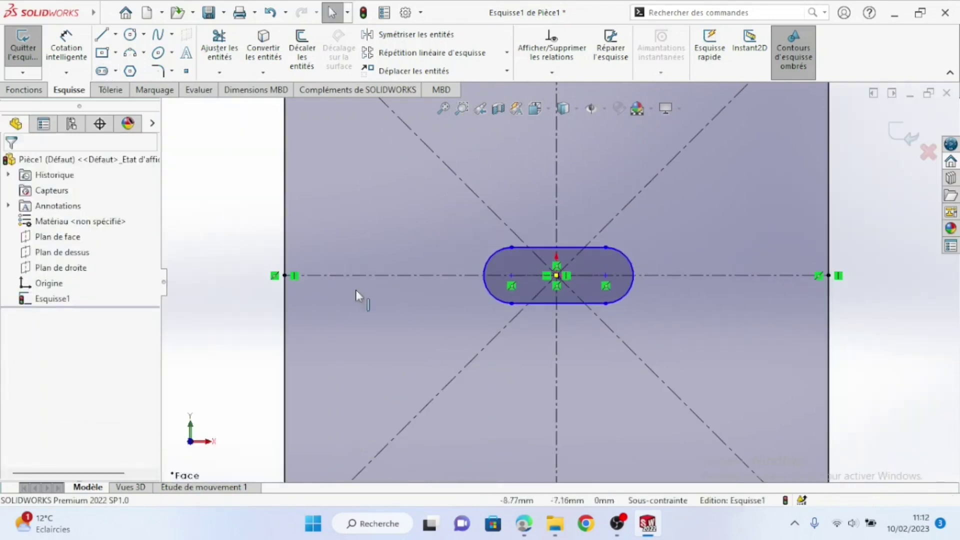
left_click(35, 91)
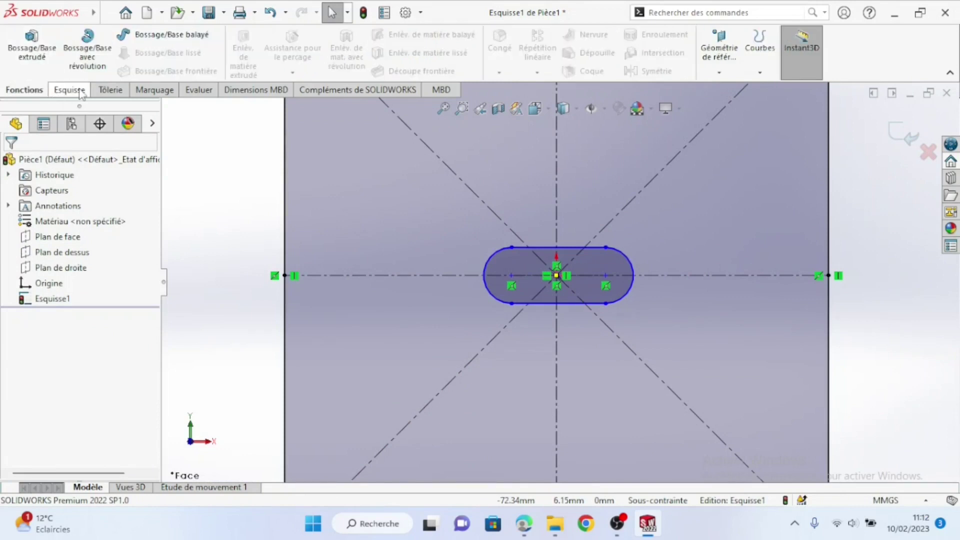
left_click(59, 91)
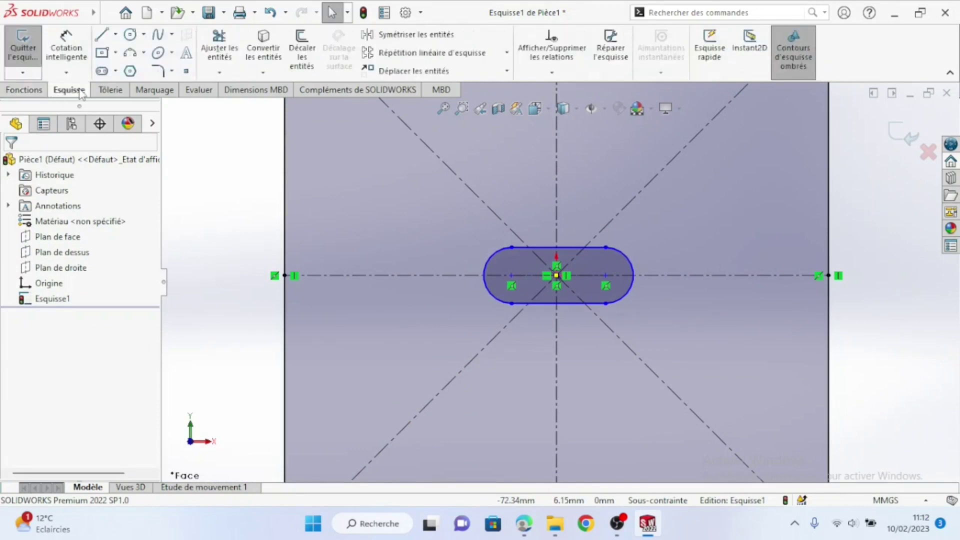
left_click(66, 50)
left_click(533, 246)
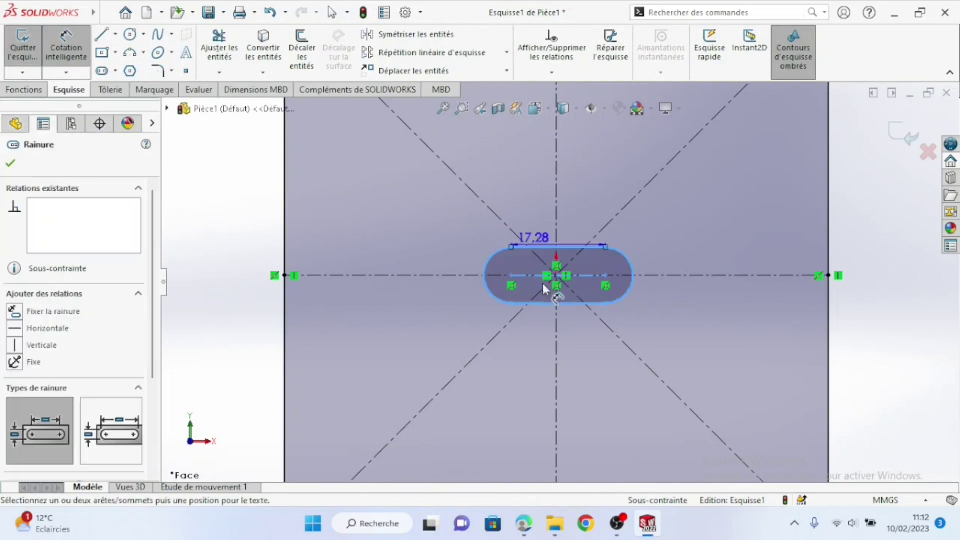
left_click(543, 303)
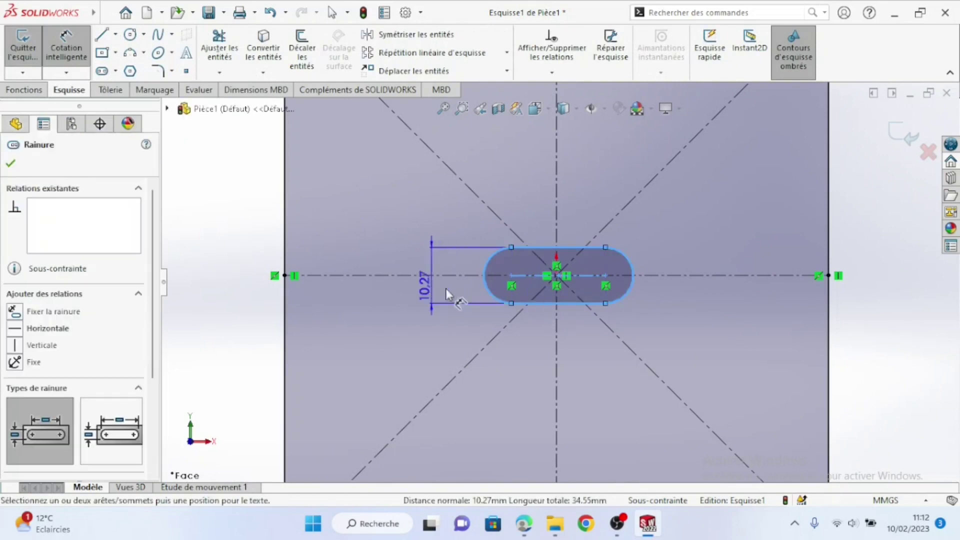
left_click(242, 280)
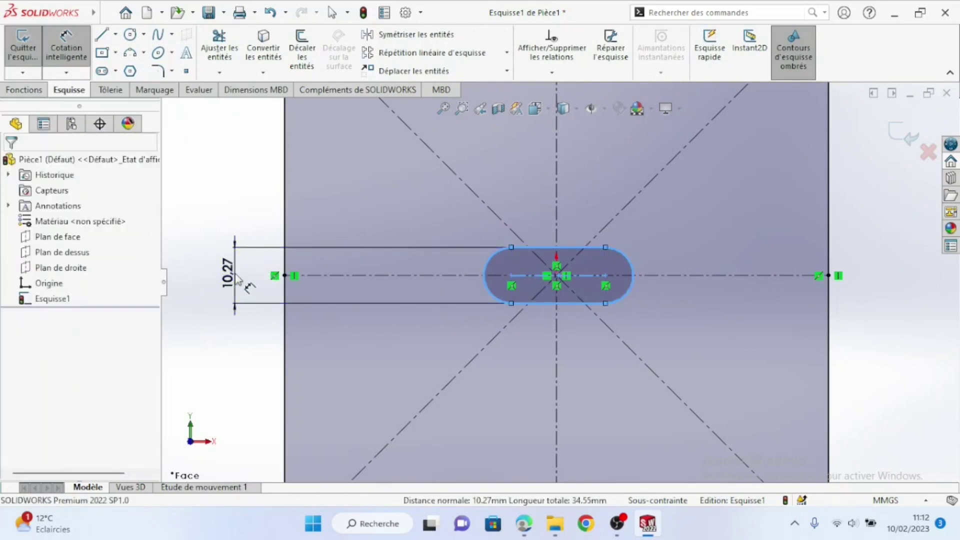
left_click(209, 290)
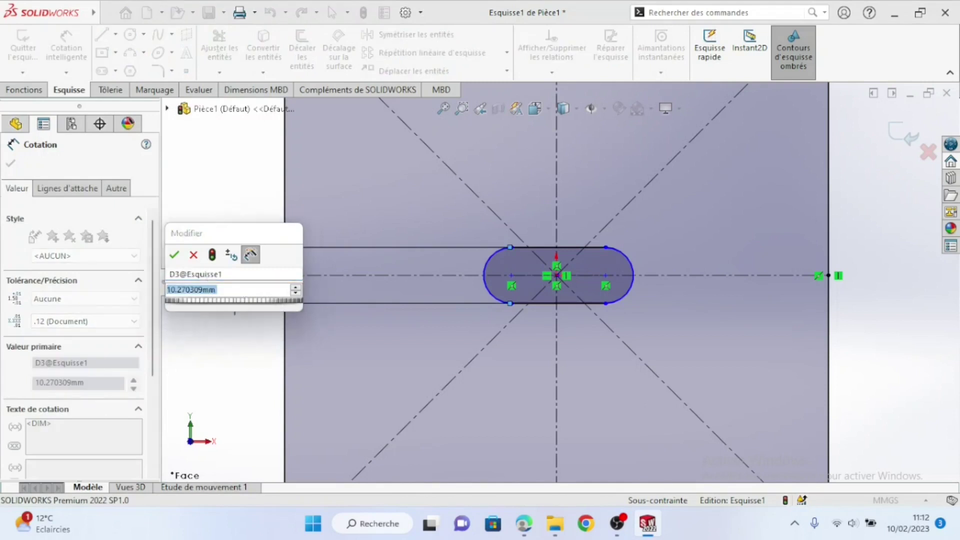
type("2.5")
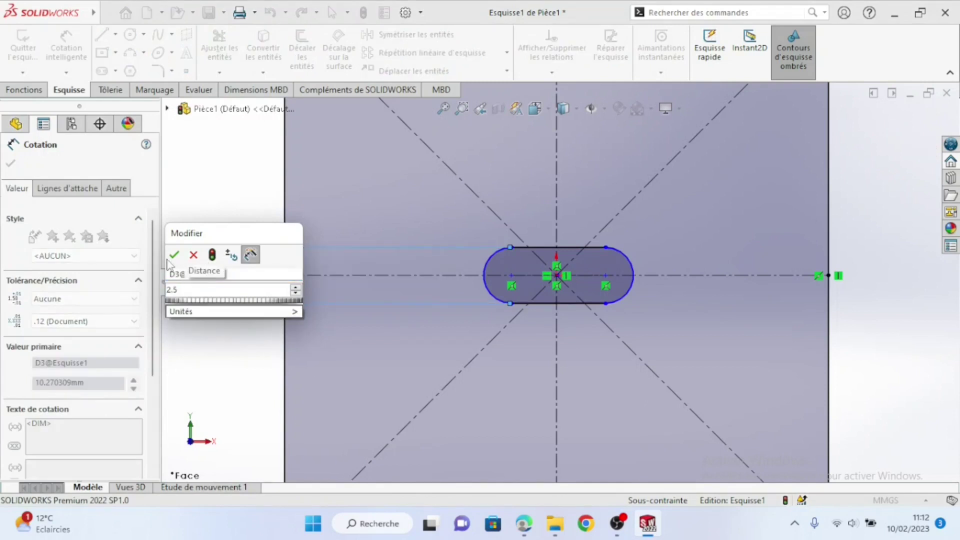
left_click(174, 254)
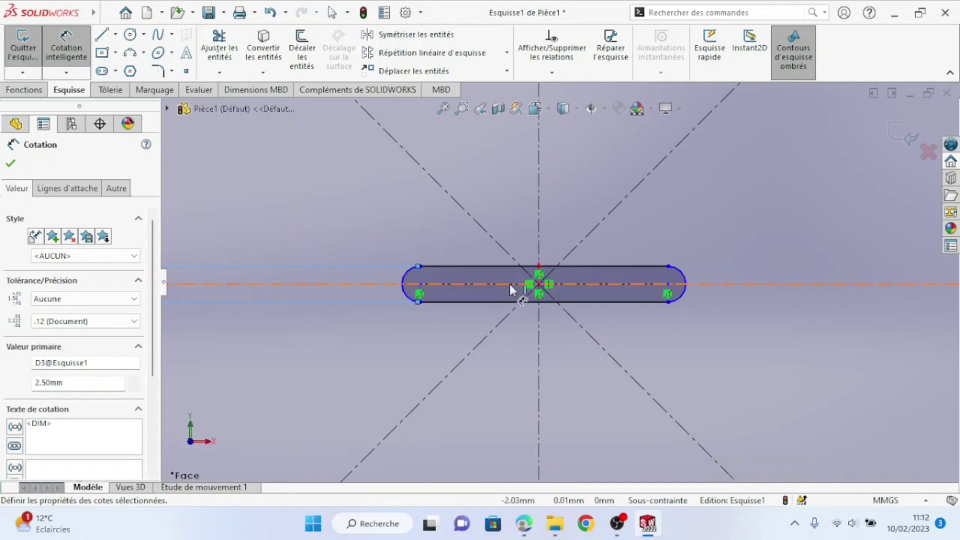
- Dimension the slot's upper straight side, set its length to 30 mm, and leave the dimension tool
left_click(510, 266)
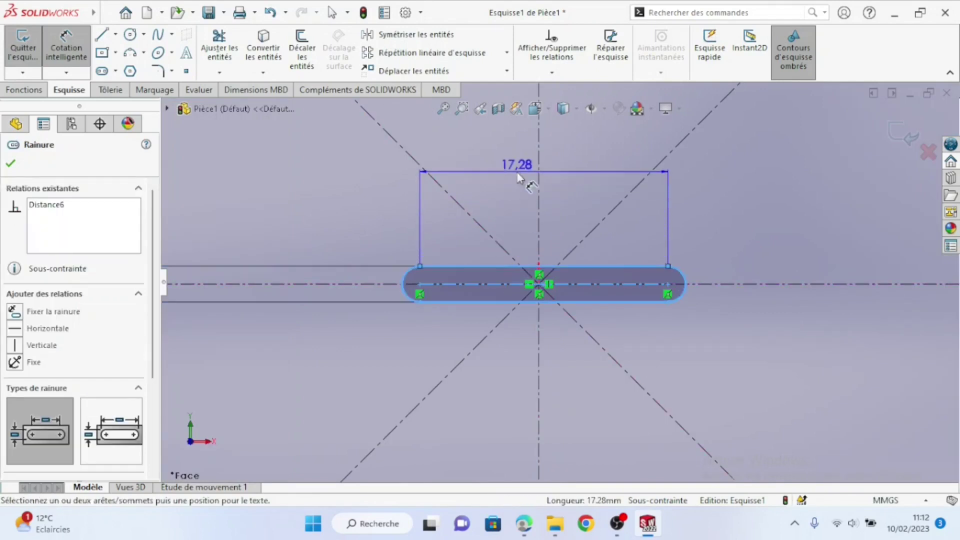
left_click(517, 175)
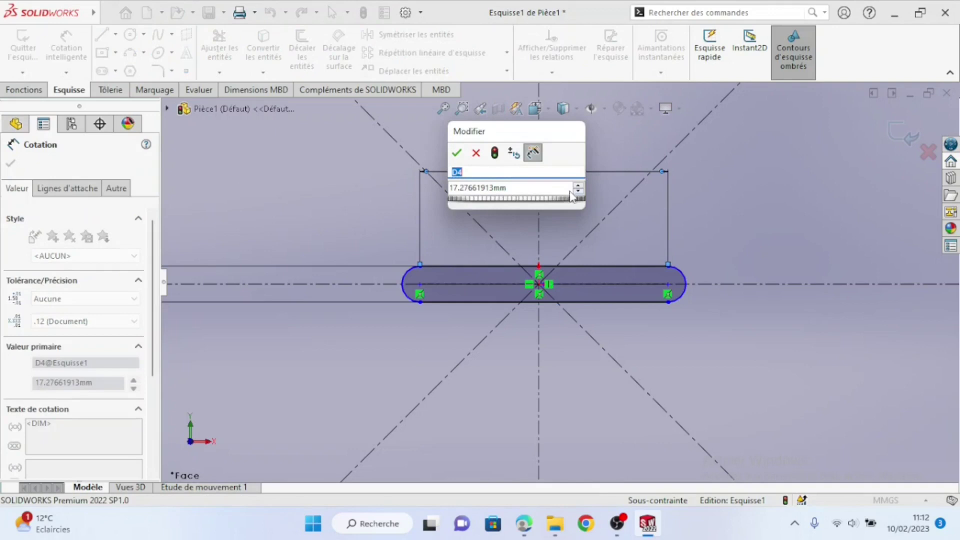
double_click(507, 192)
type("30")
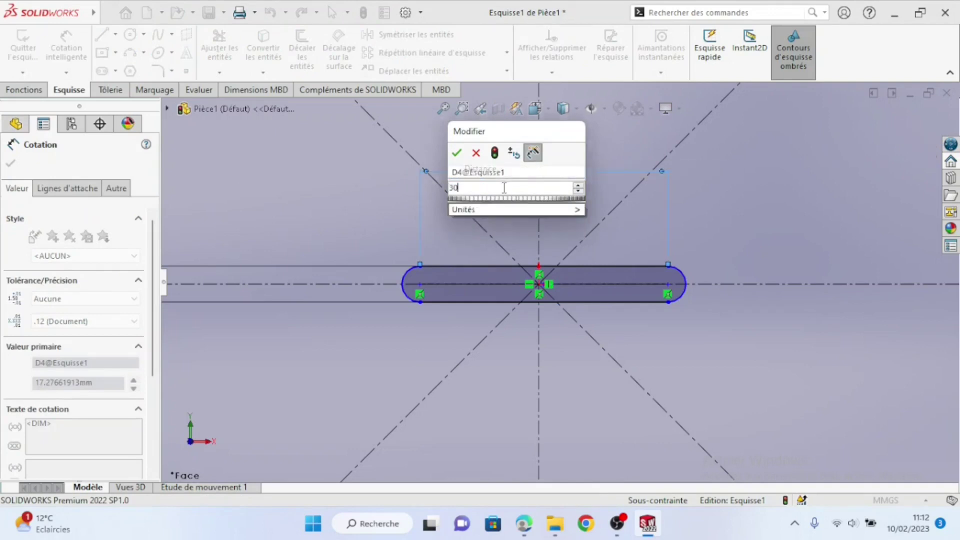
left_click(457, 153)
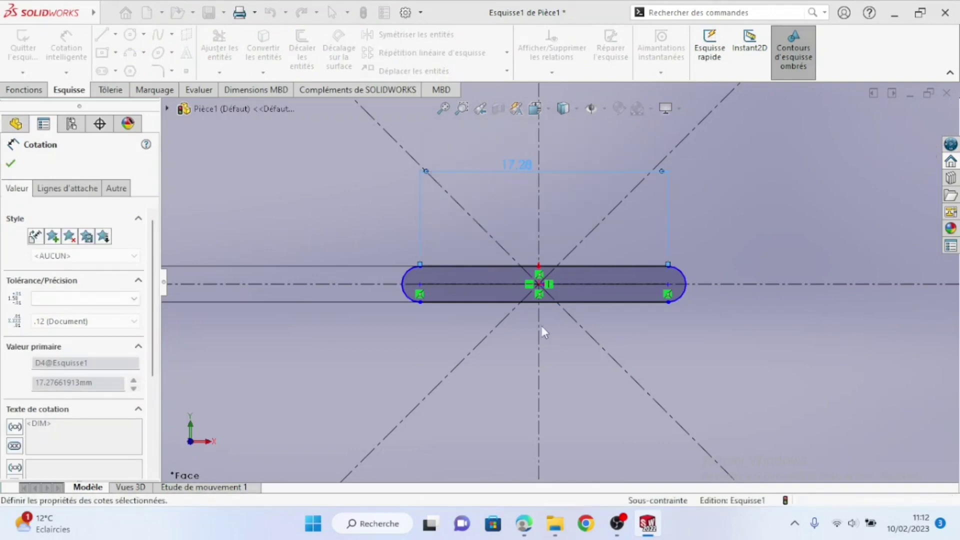
right_click(506, 349)
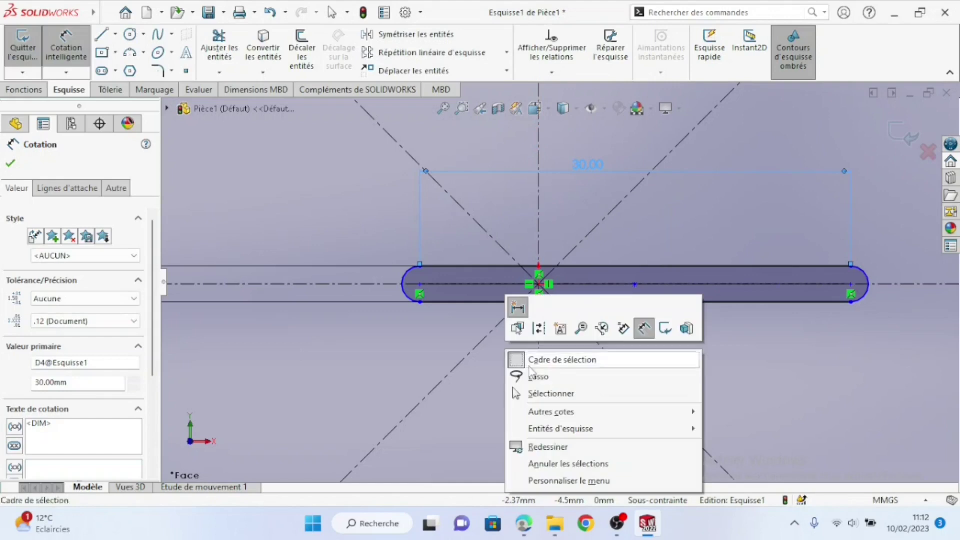
left_click(538, 389)
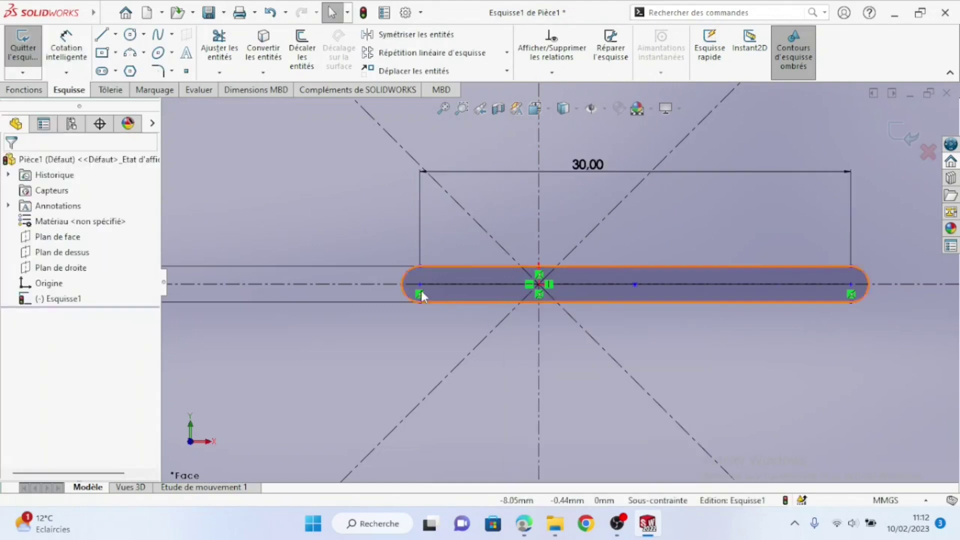
- Make the slot's two arc centres symmetric about the square's vertical construction line
left_click(851, 289)
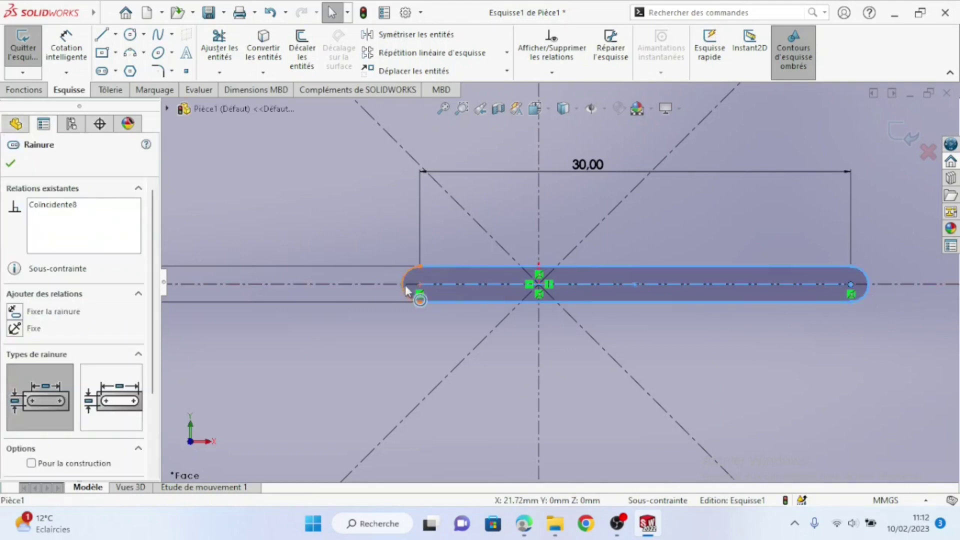
left_click(419, 284, "ctrl")
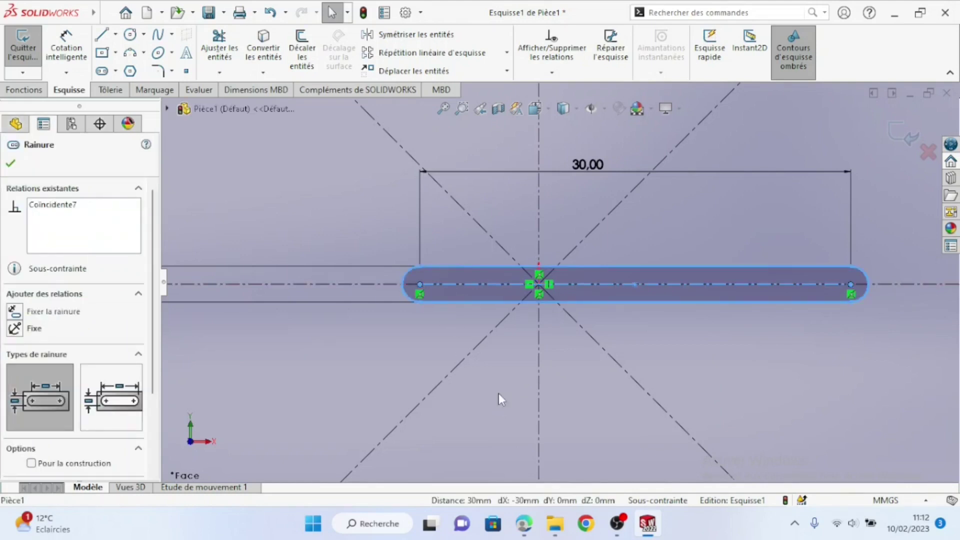
left_click(538, 223, "ctrl")
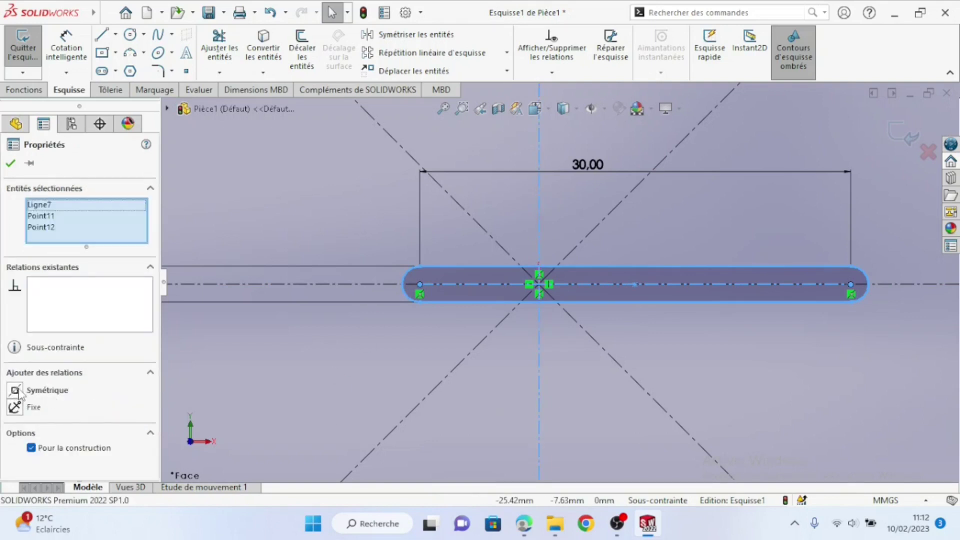
left_click(16, 390)
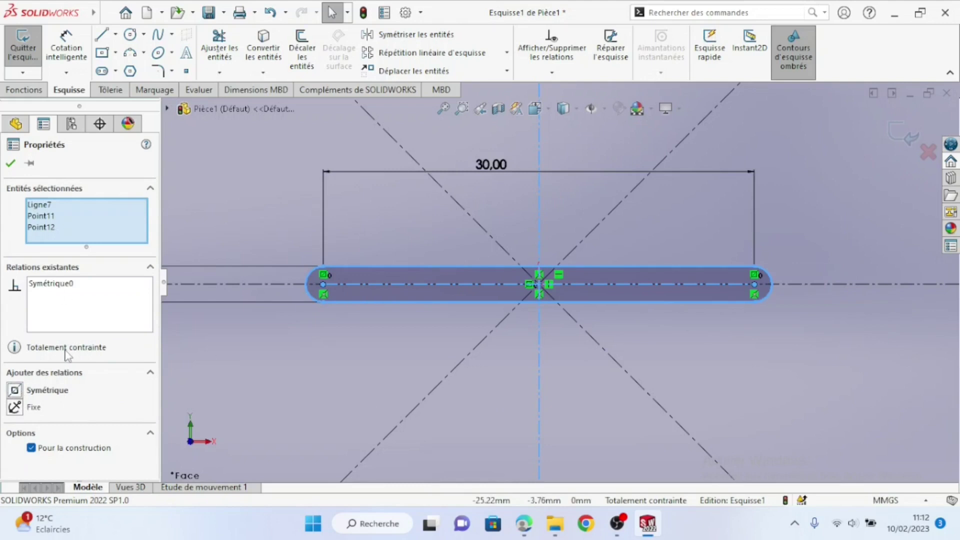
left_click(11, 165)
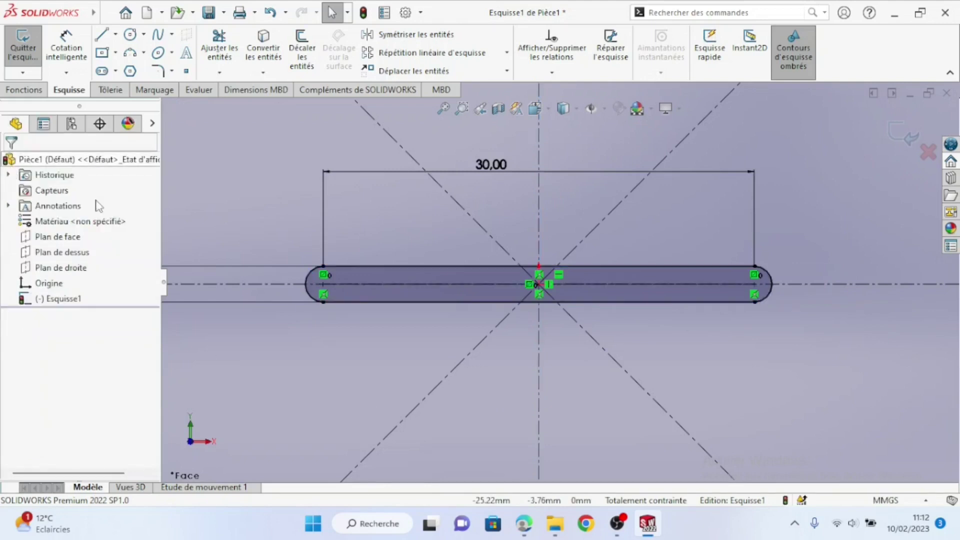
scroll(561, 359, "up", 5)
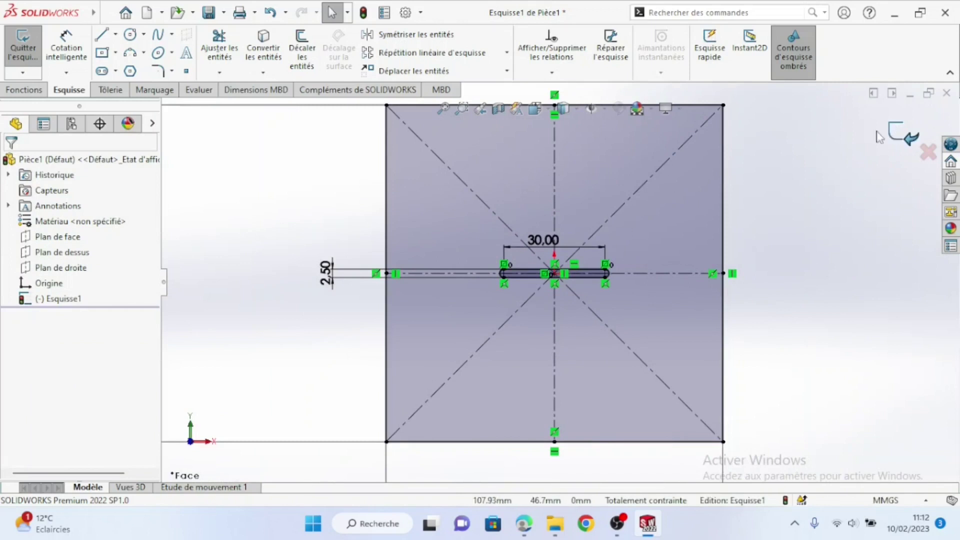
- Create a 2 mm thick sheet-metal base flange from the slotted square sketch, with a K-factor of 0.5 and rectangular relief
left_click(110, 89)
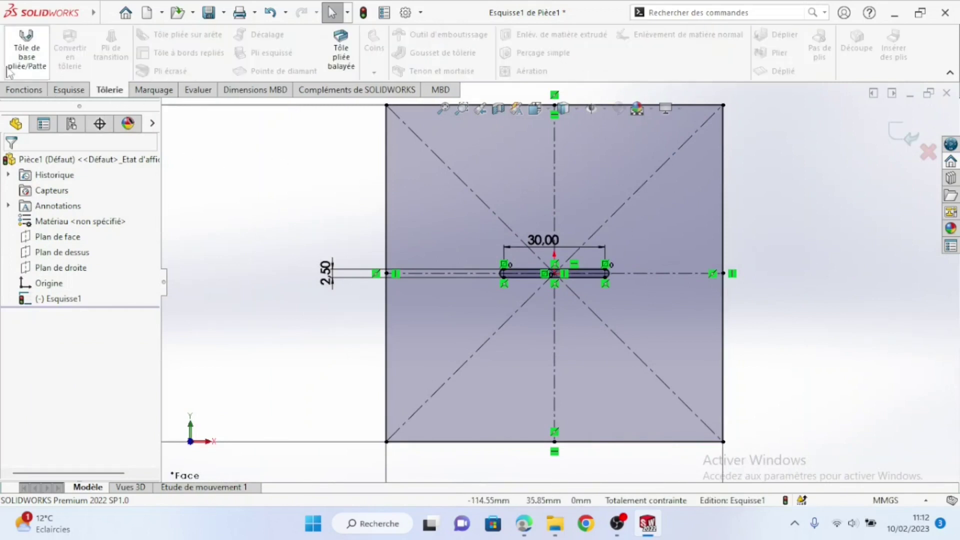
left_click(28, 56)
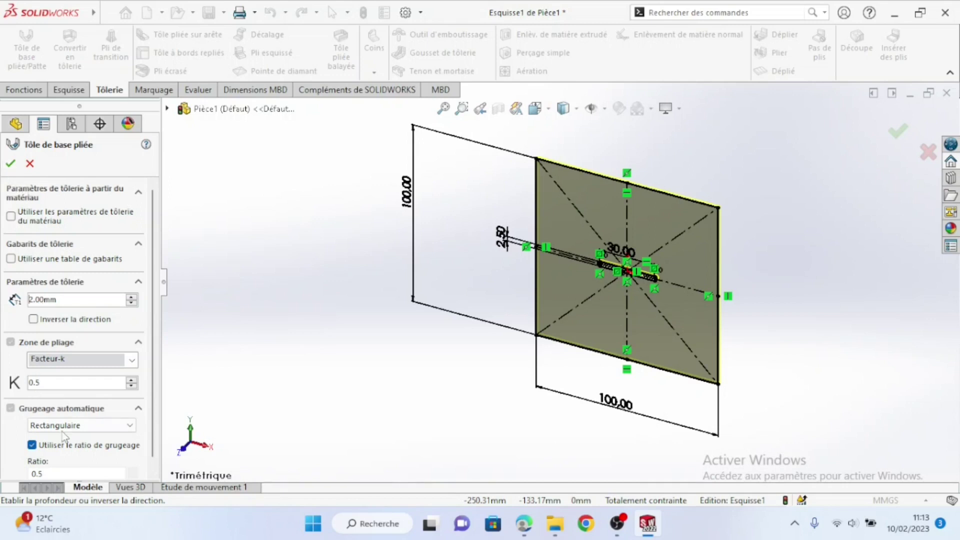
left_click(132, 360)
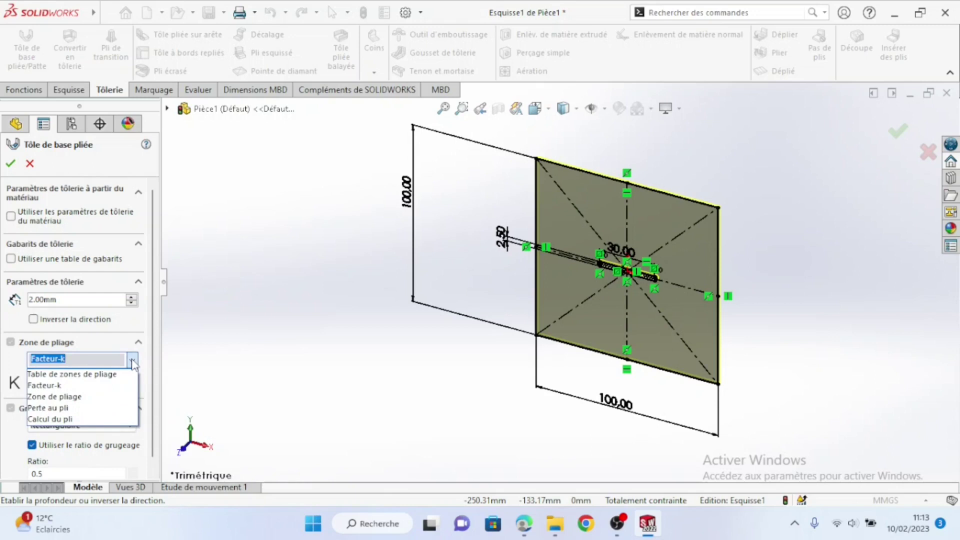
left_click(133, 361)
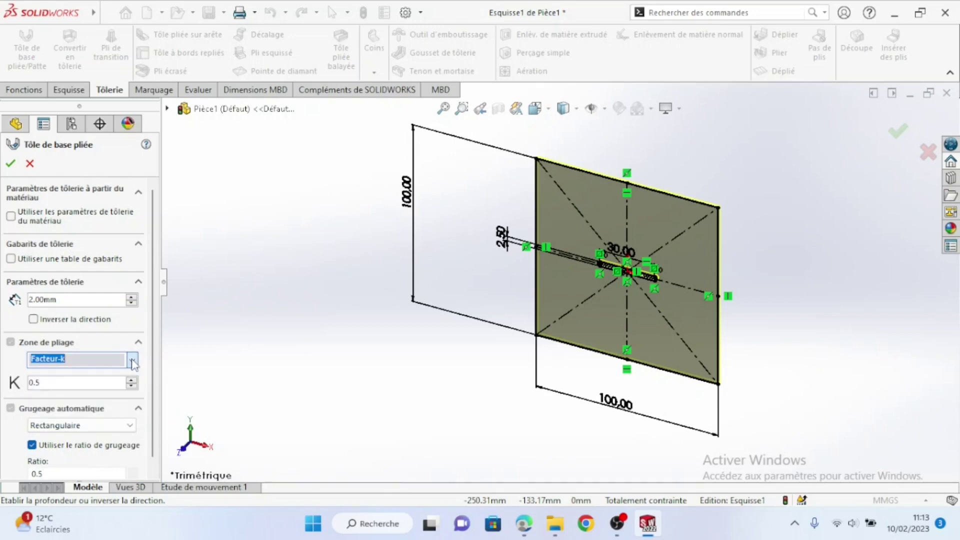
left_click(10, 164)
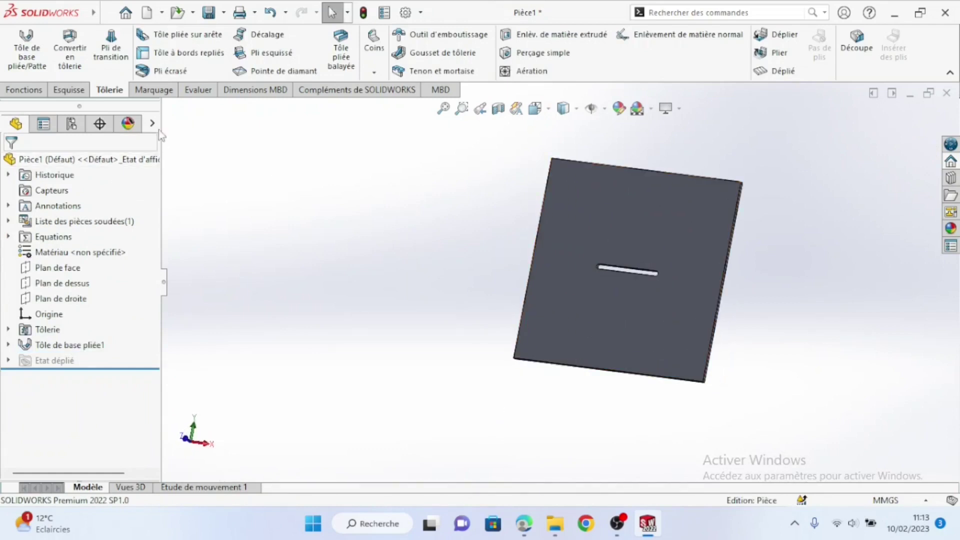
- Start an edge flange on one outer edge of the plate, at 90° and about 91 mm long on the plate's upward side
middle_click_drag(637, 396, 546, 315)
scroll(559, 298, "down", 3)
left_click(559, 298)
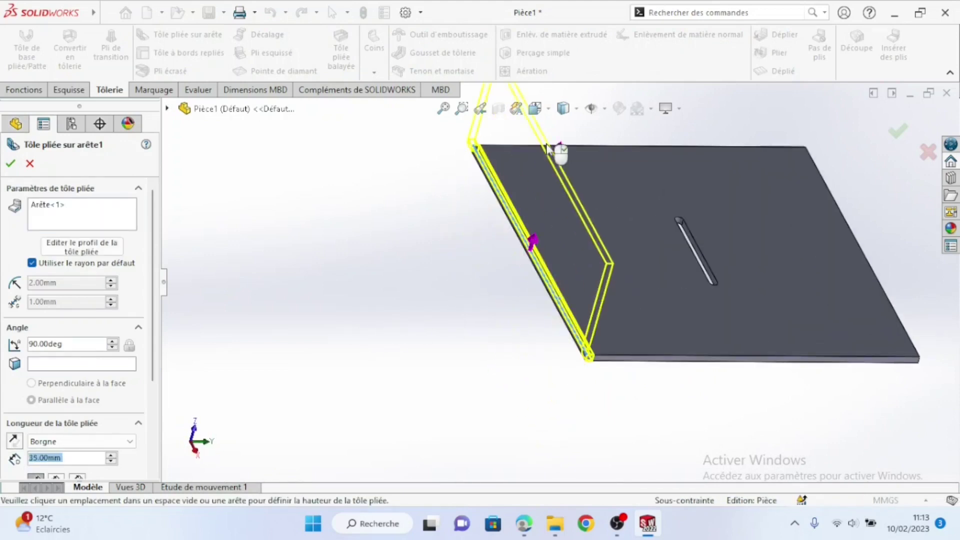
scroll(562, 155, "up", 2)
scroll(599, 167, "up", 4)
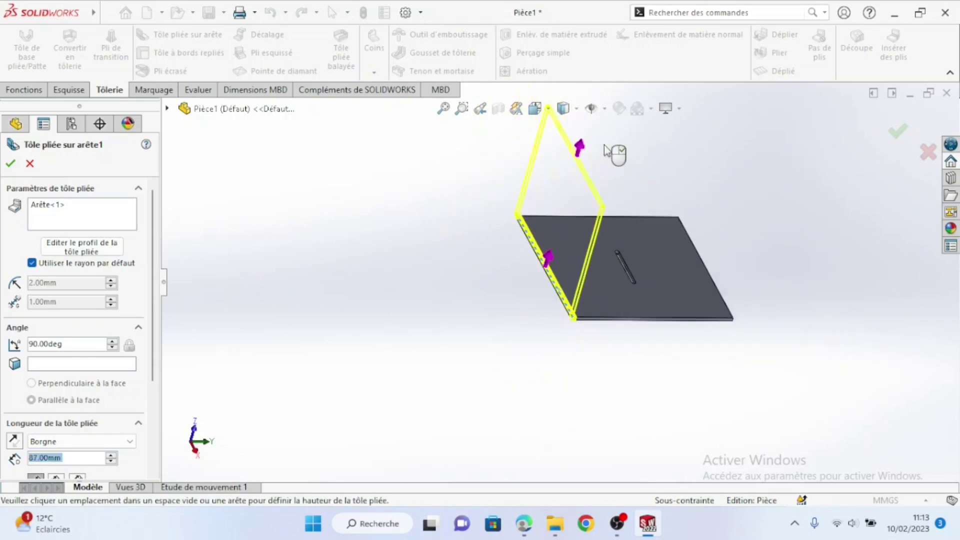
left_click(612, 152)
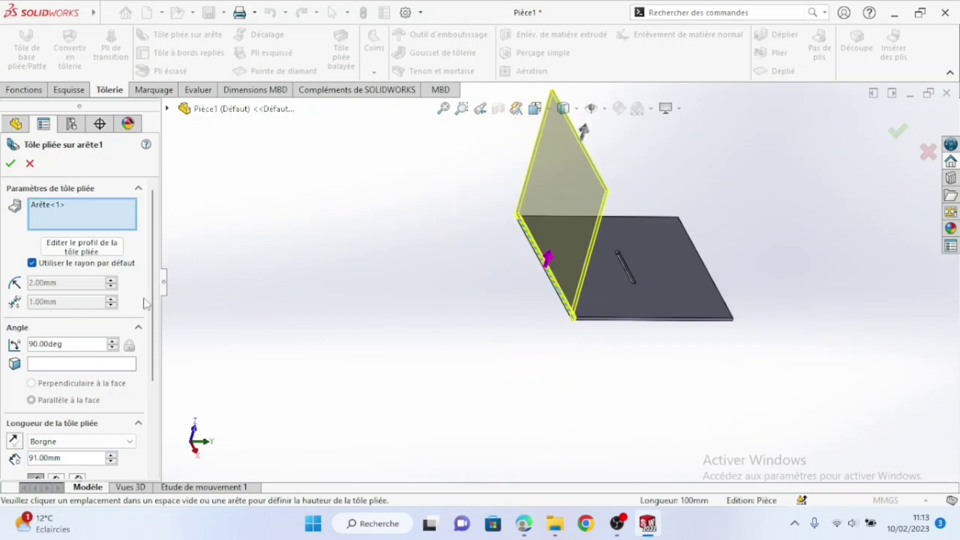
- Set the edge flange's length to 100 mm with the Material Outside flange position
scroll(137, 305, "down", 3)
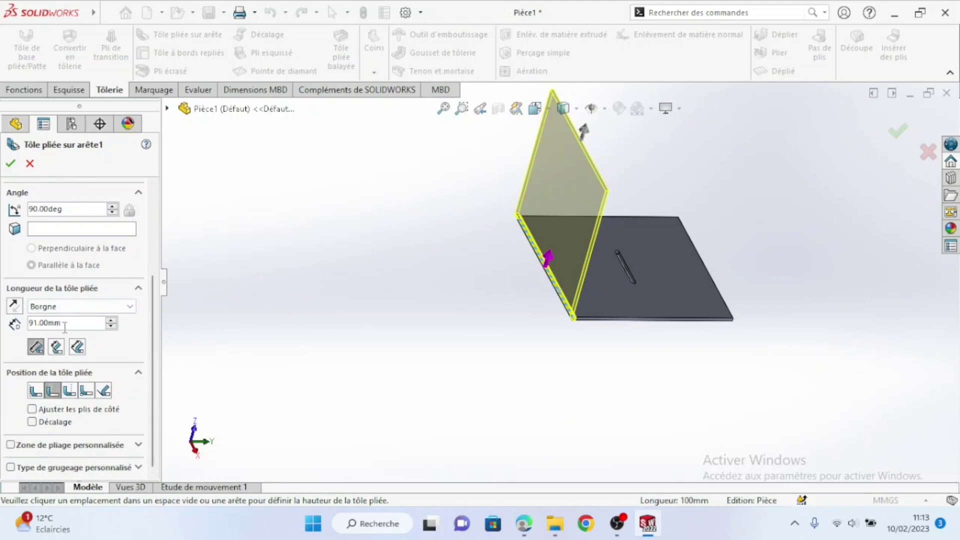
type("100")
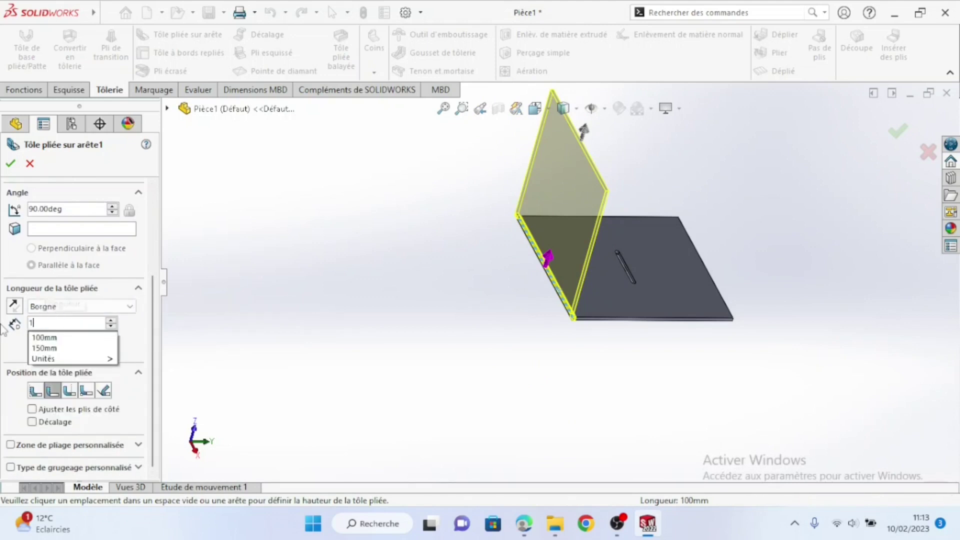
key("Down")
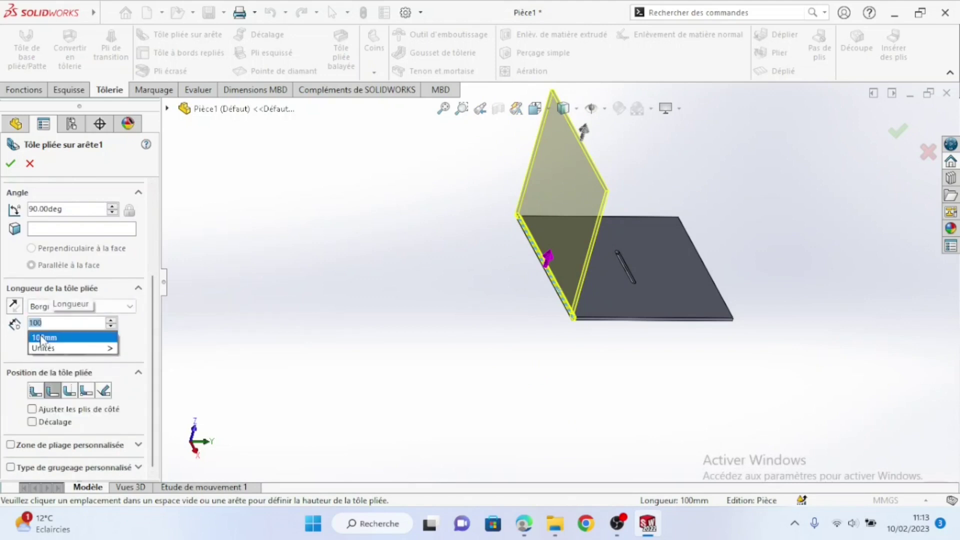
key("Return")
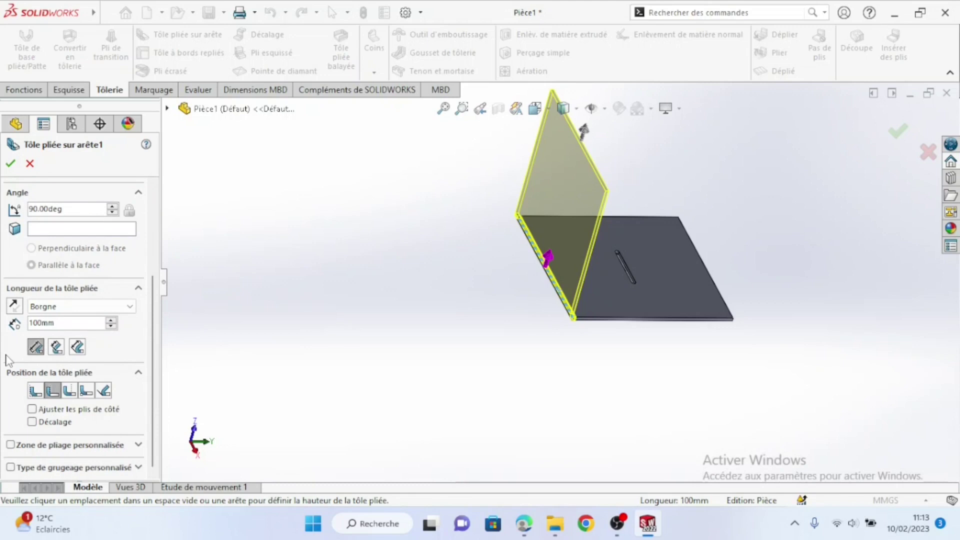
left_click(53, 390)
scroll(574, 276, "down", 5)
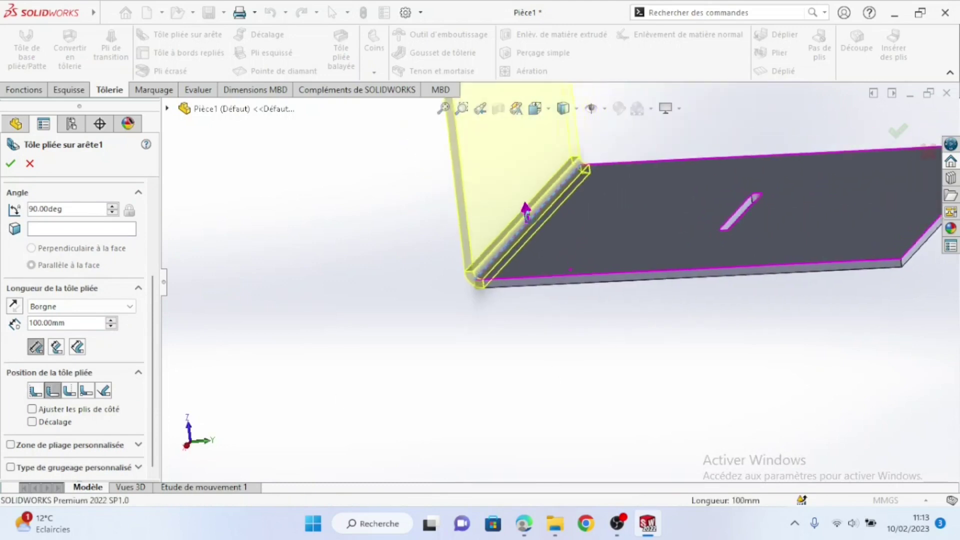
- Compare the Material Inside, Bend Outside, Tangent to Bend and Bend from Virtual Sharp flange positions, and return to Material Outside
scroll(520, 272, "down", 5)
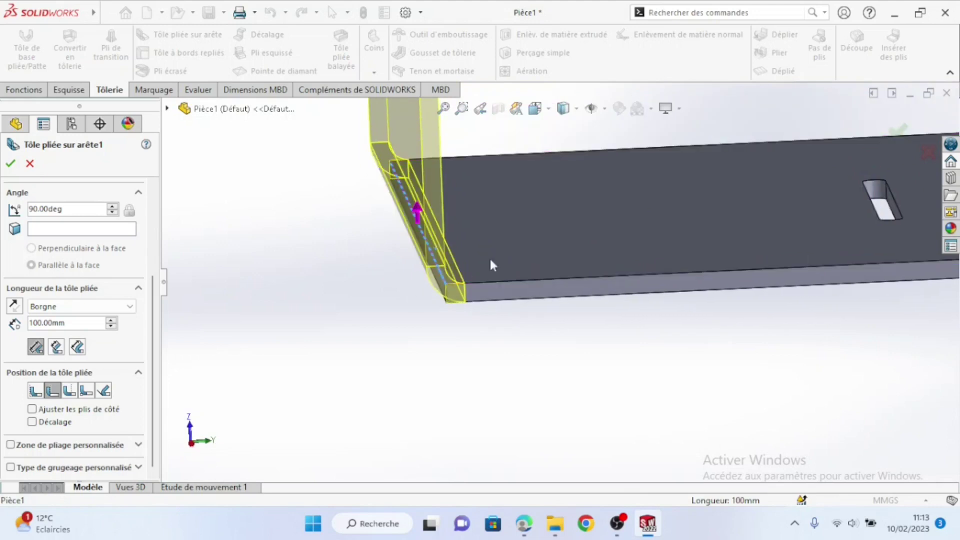
left_click(36, 394)
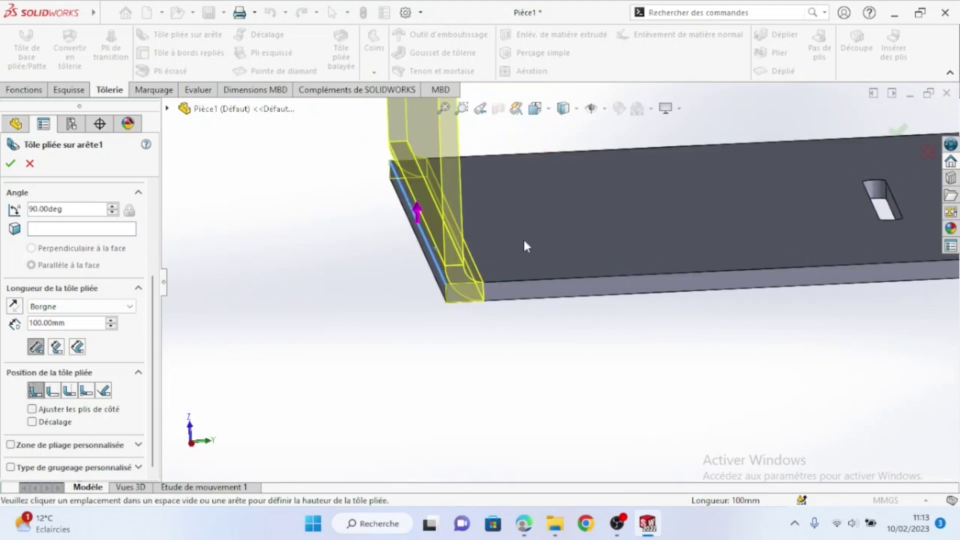
left_click(69, 390)
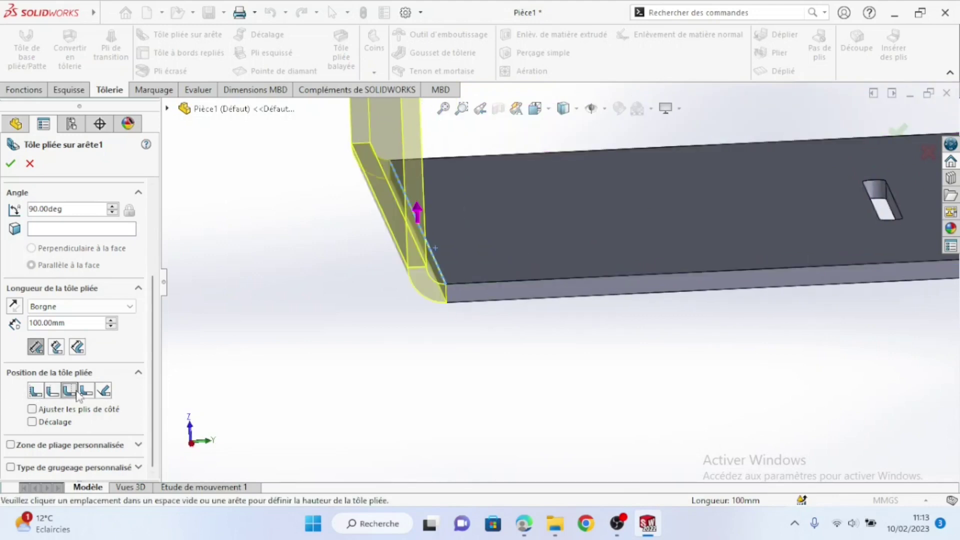
left_click(103, 391)
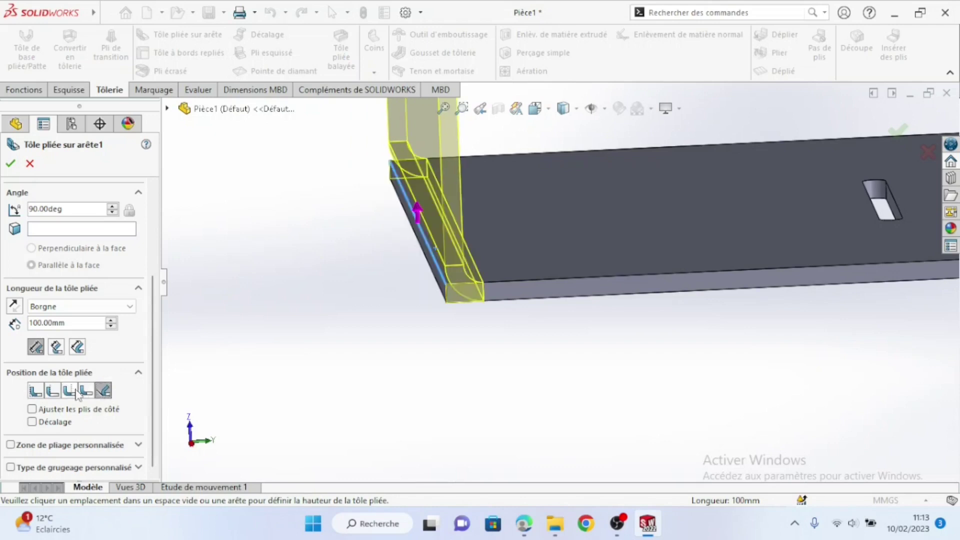
left_click(87, 391)
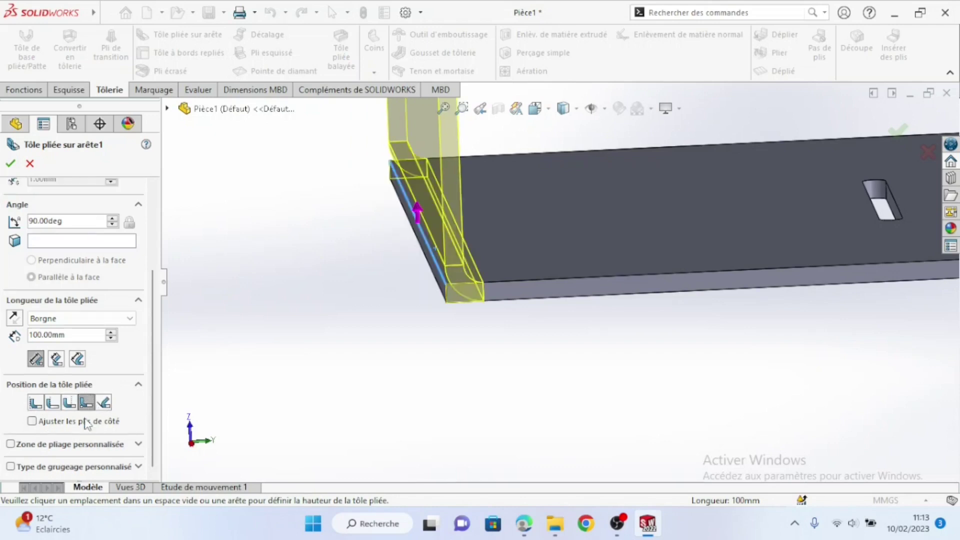
left_click(53, 403)
- Create the first edge flange with the default bend radius and the Material Outside position
middle_click_drag(434, 363, 420, 347)
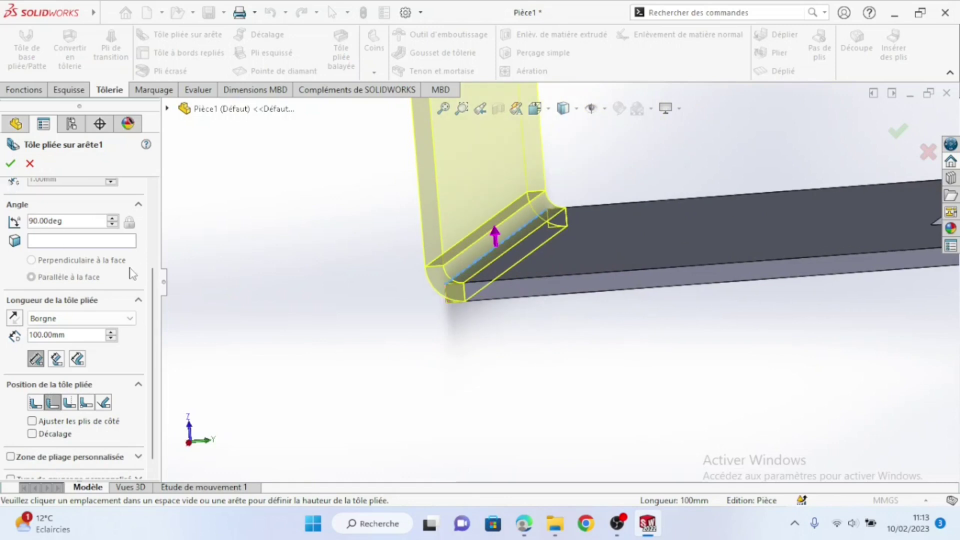
scroll(131, 273, "up", 4)
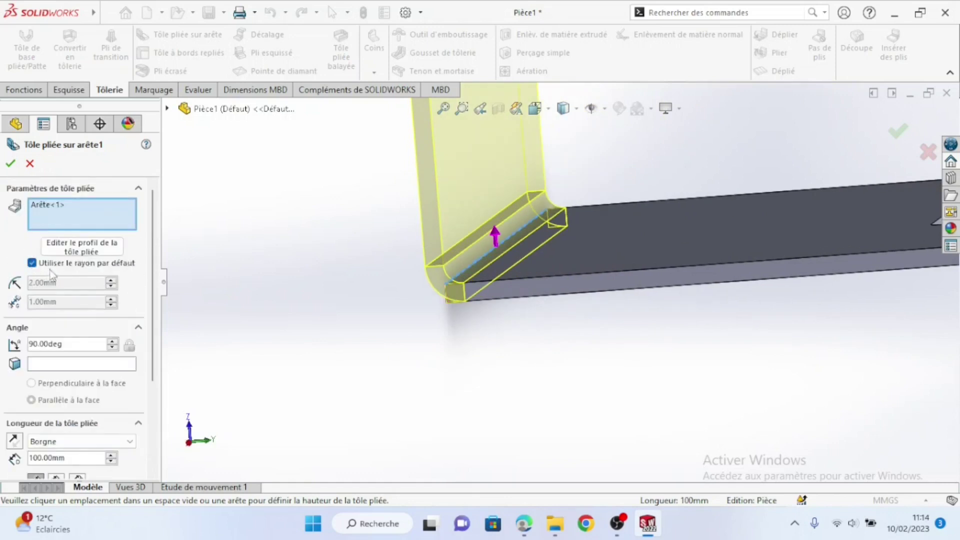
left_click(10, 165)
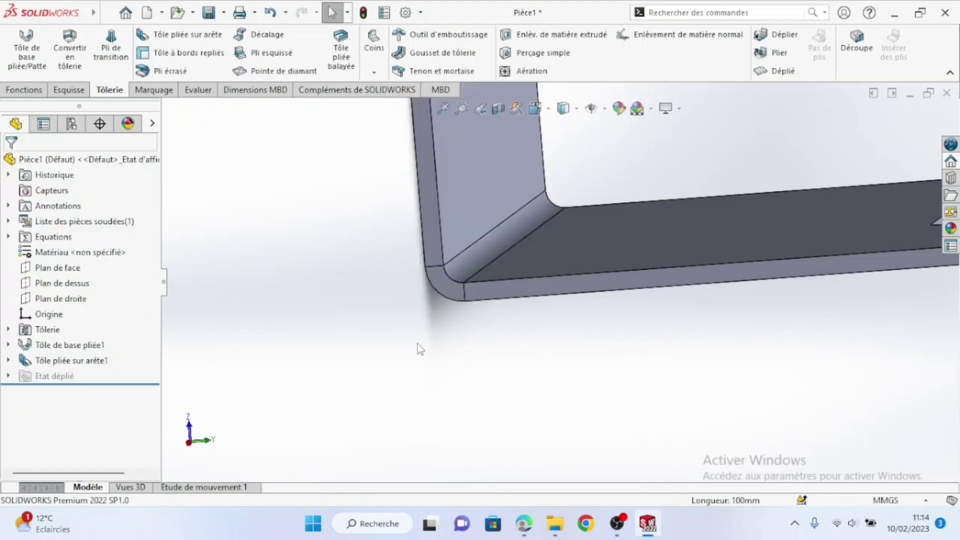
- Start a second edge flange on the plate edge opposite the first flange, extending upward about 99 mm
scroll(418, 343, "up", 6)
middle_click_drag(519, 328, 752, 245)
scroll(752, 245, "down", 3)
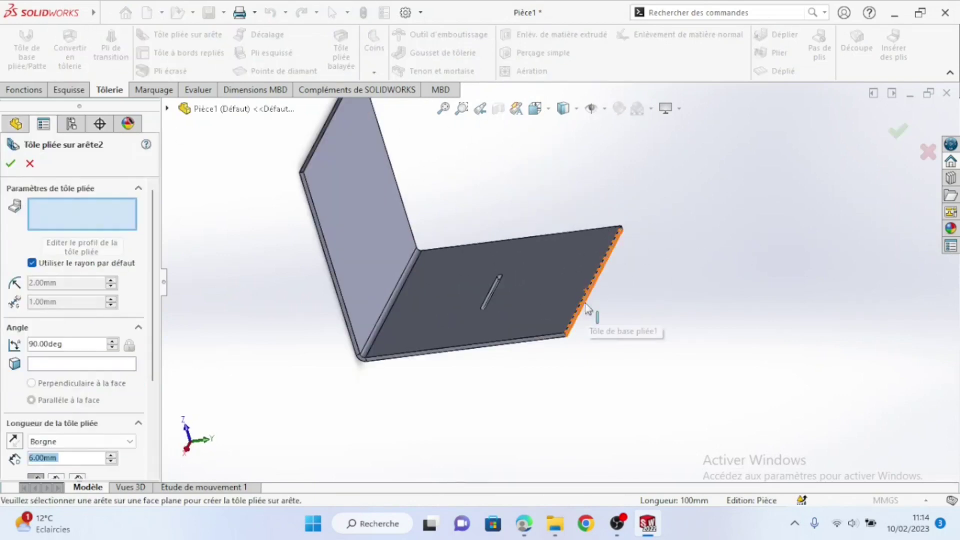
scroll(602, 328, "down", 3)
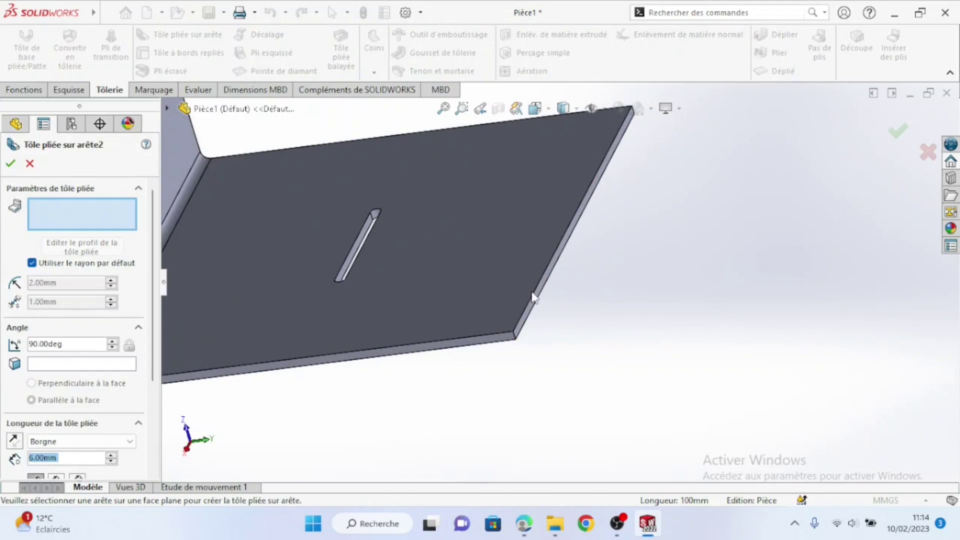
left_click(534, 303)
scroll(443, 165, "up", 5)
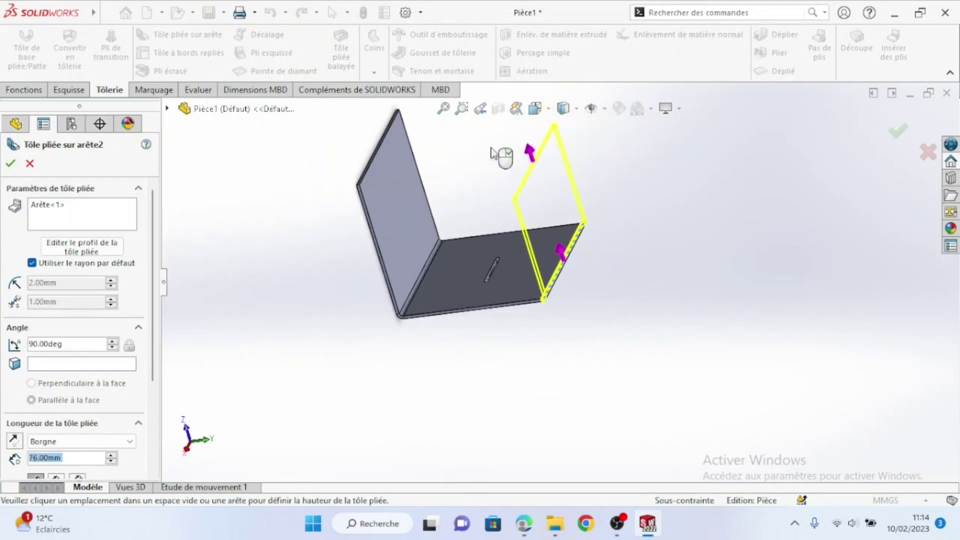
left_click(519, 114)
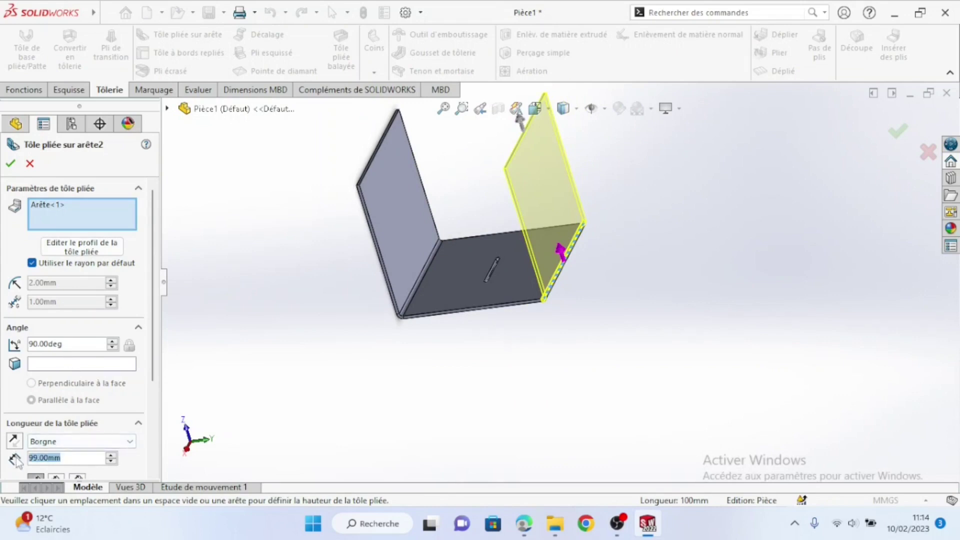
- Set the second edge flange's length to 100 mm and create it at 90° with the Material Outside position
key("BackSpace")
type("100")
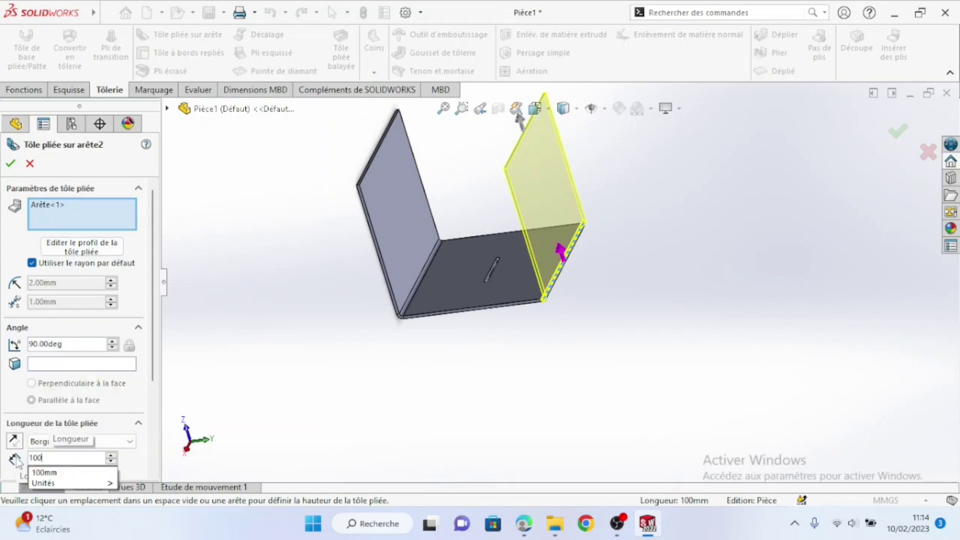
left_click(44, 472)
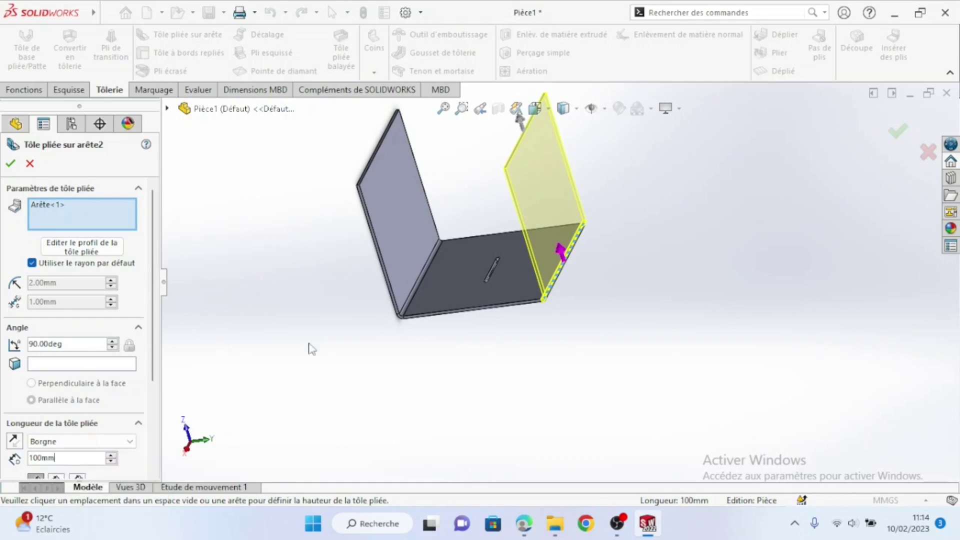
scroll(150, 307, "down", 3)
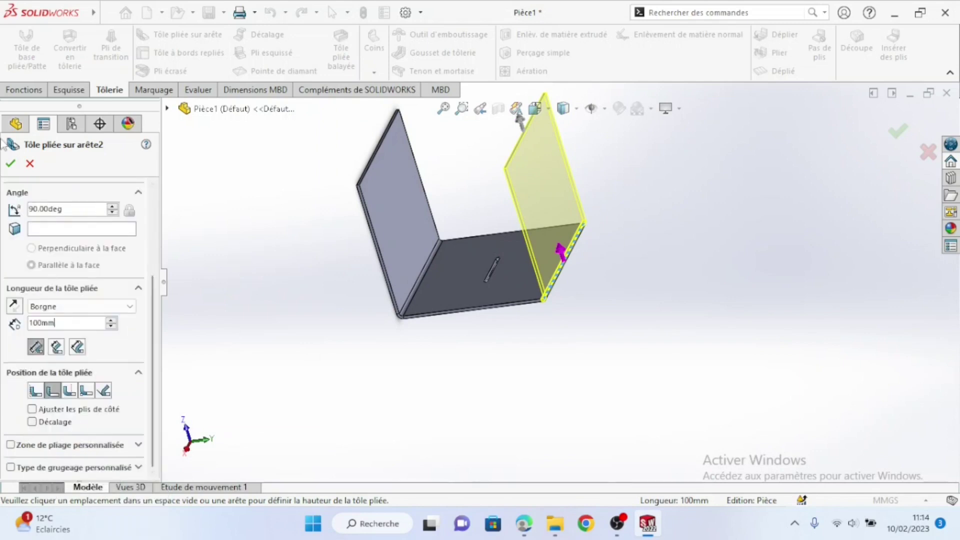
left_click(12, 163)
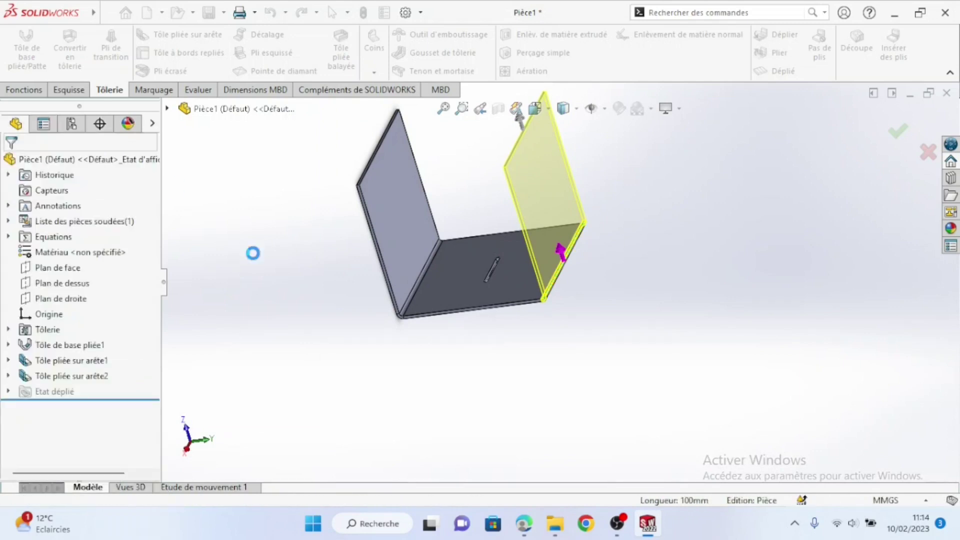
- Start a third edge flange on one open plate edge between the two walls, extending upward about 175 mm
middle_click_drag(436, 256, 433, 297)
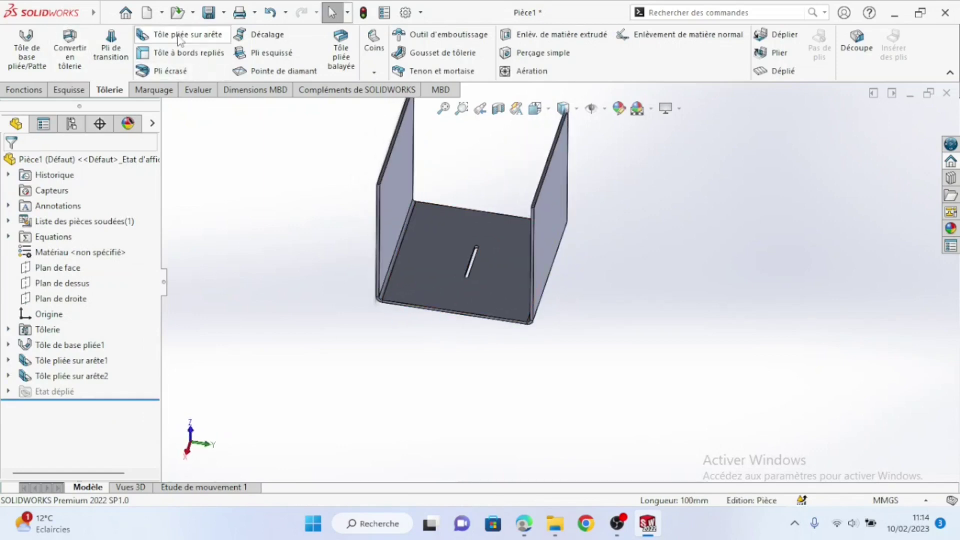
key("Return")
scroll(452, 332, "down", 2)
left_click(437, 294)
scroll(437, 242, "up", 3)
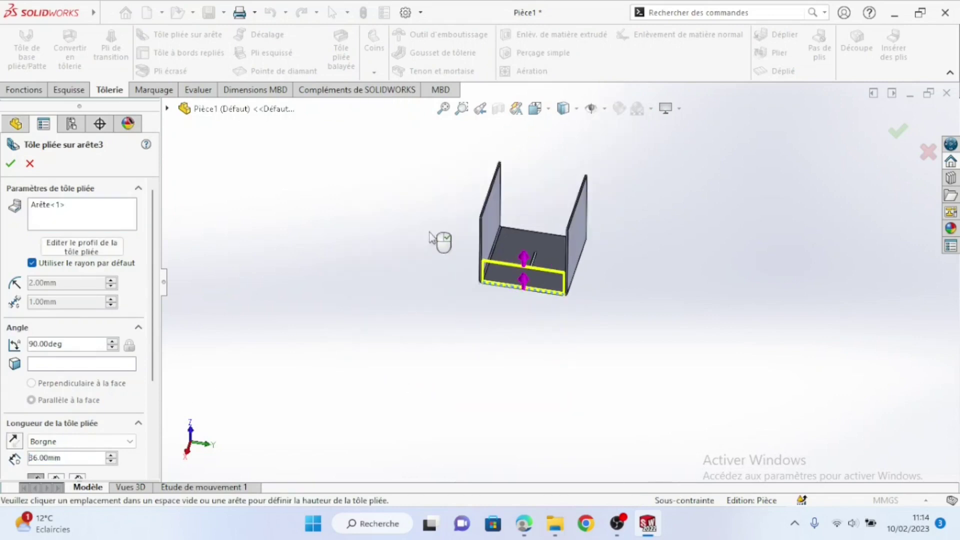
left_click(494, 171)
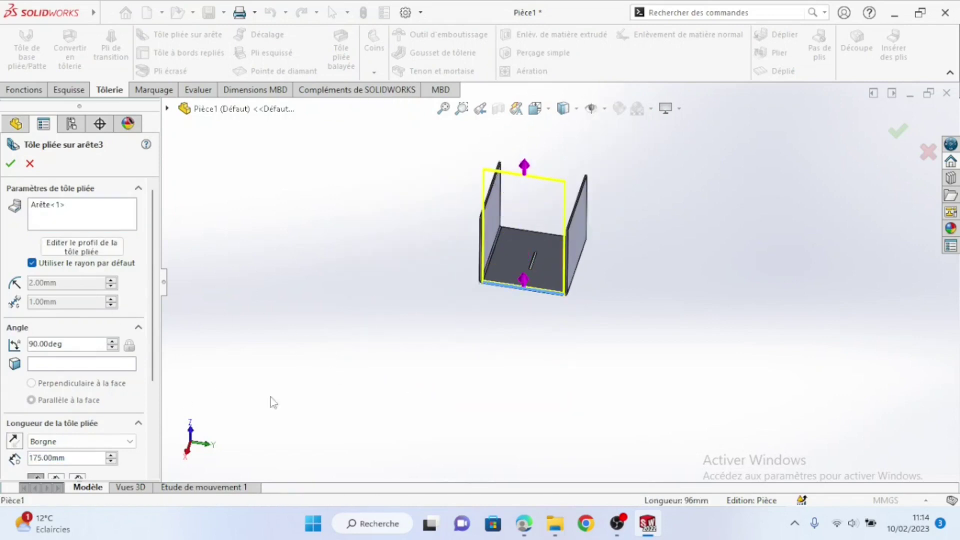
- Set the third edge flange's length to 100 mm and create it at 90° with the Material Outside position
scroll(100, 336, "down", 3)
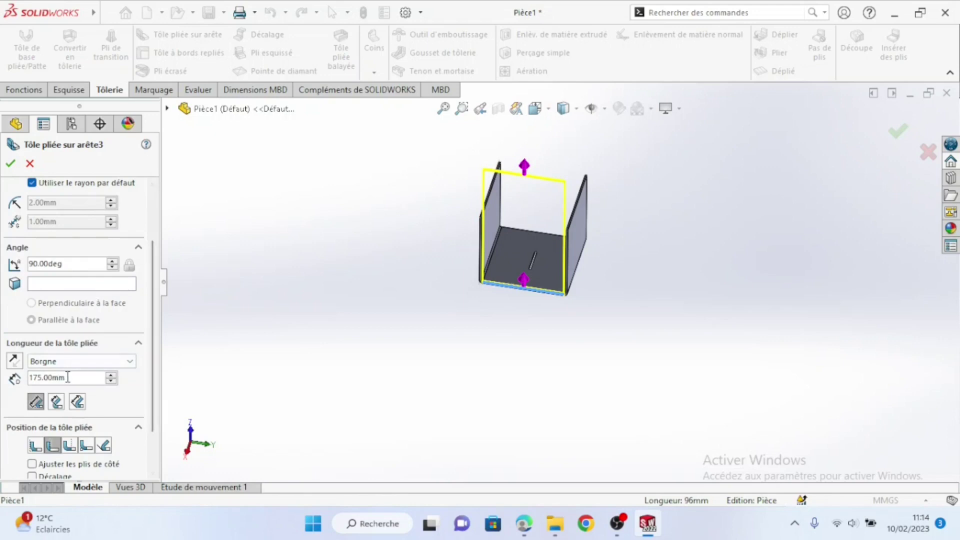
type("100")
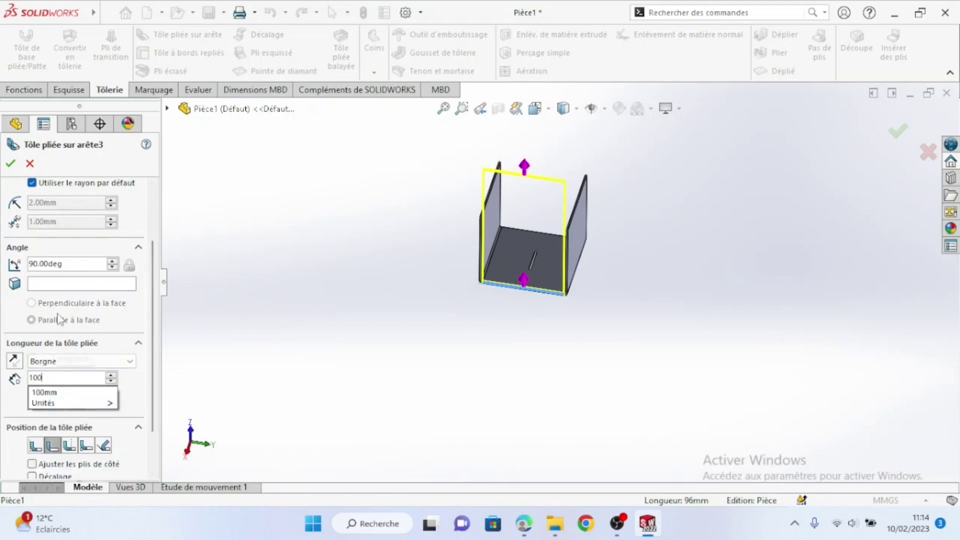
key("Escape")
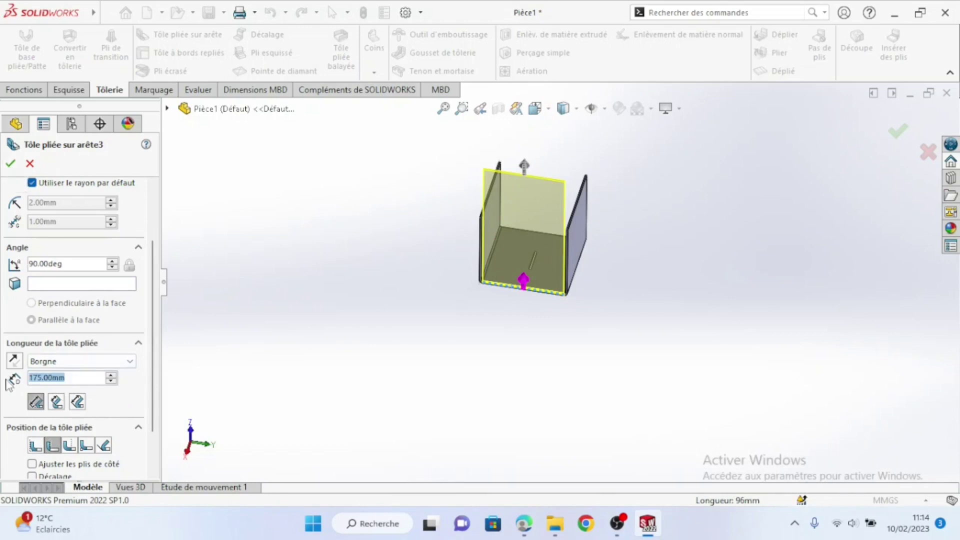
type("10")
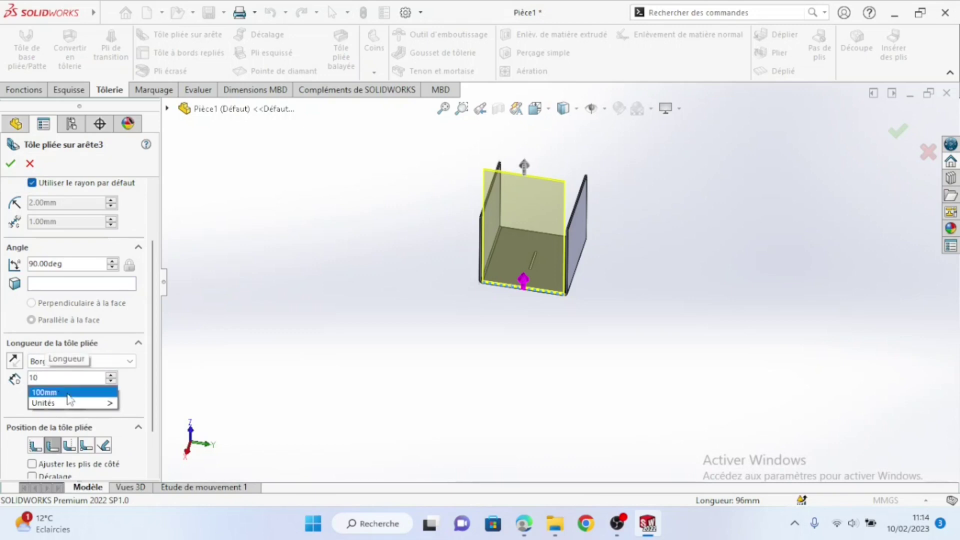
left_click(69, 393)
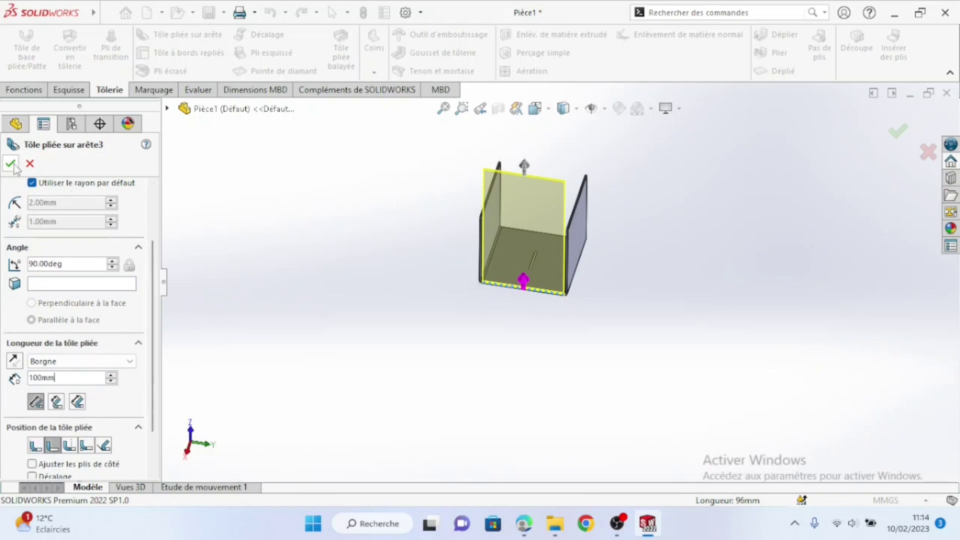
left_click(11, 163)
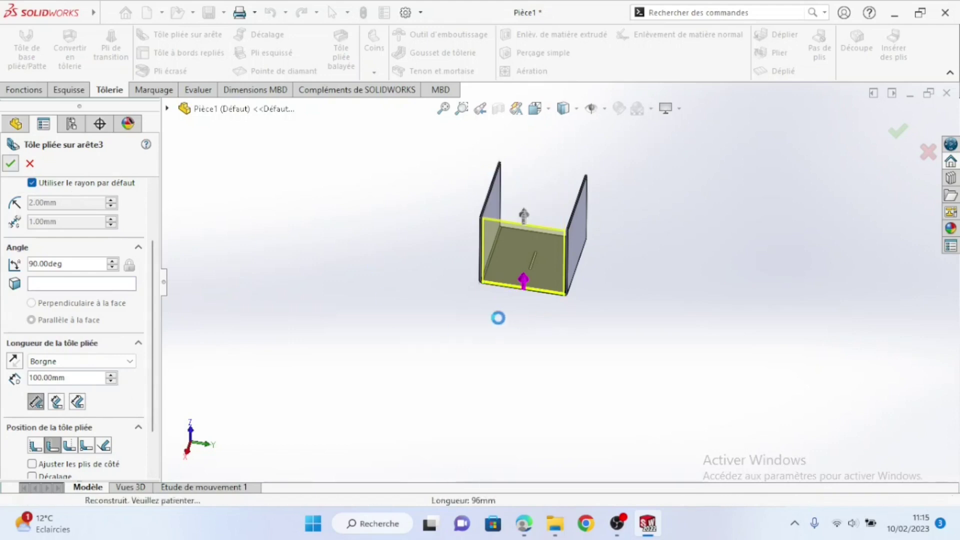
- Start a fourth edge flange on the plate's last open edge, extending upward about 163 mm
middle_click_drag(488, 320, 669, 255)
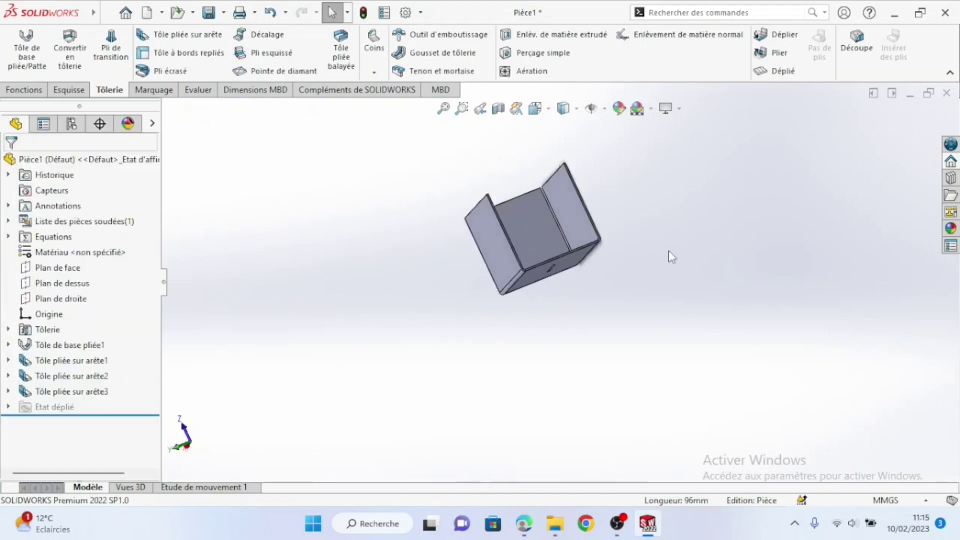
scroll(665, 252, "up", 3)
middle_click_drag(562, 256, 515, 280)
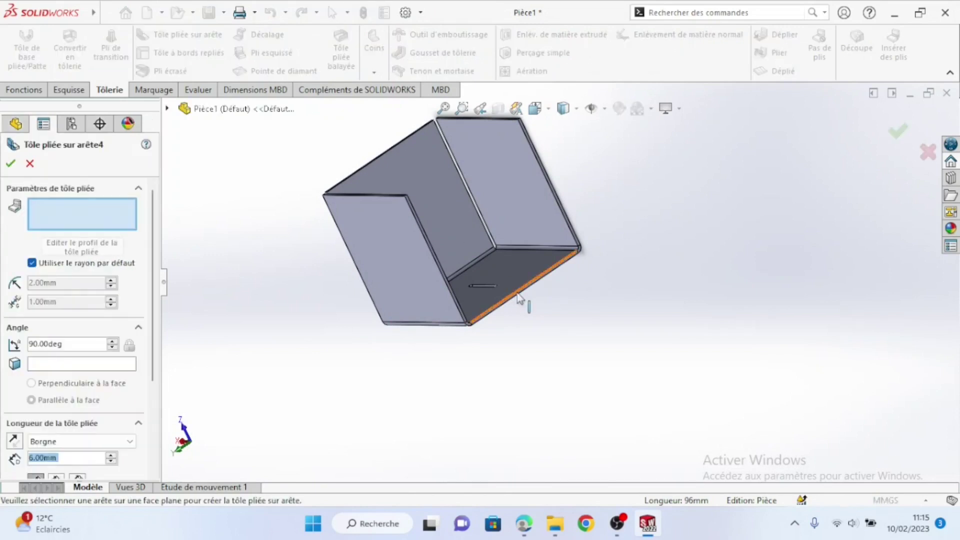
left_click(534, 286)
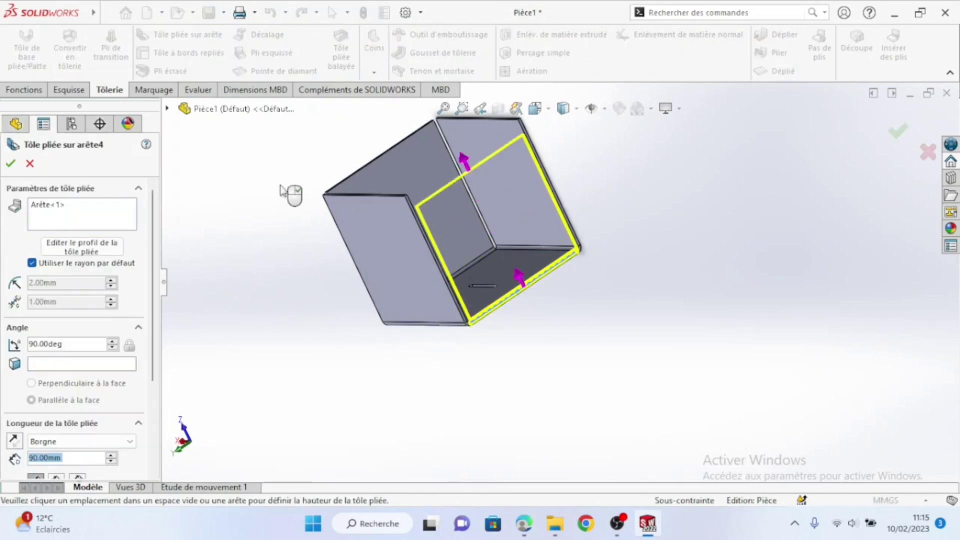
scroll(295, 200, "down", 2)
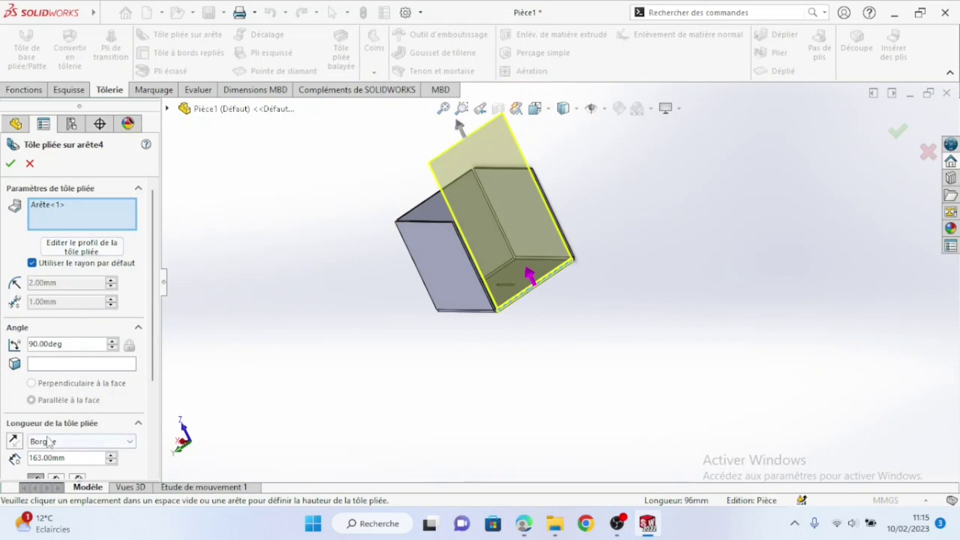
- Set the fourth edge flange's length to 100 mm and create it at 90°
double_click(69, 454)
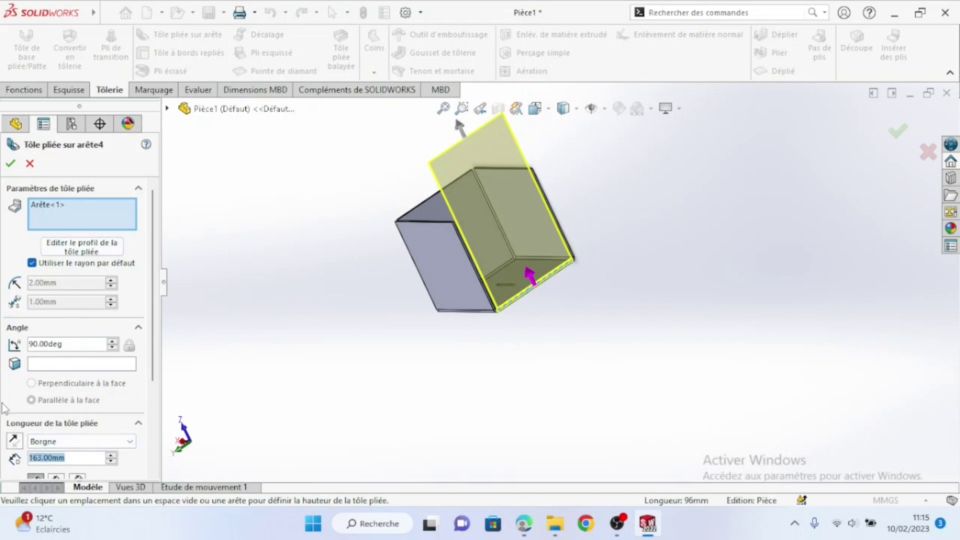
key("BackSpace")
type("100")
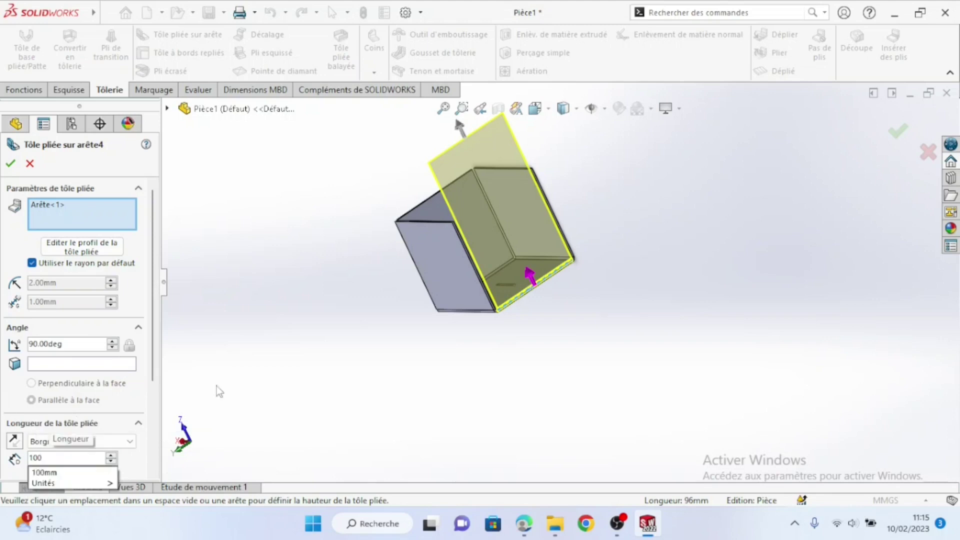
key("Return")
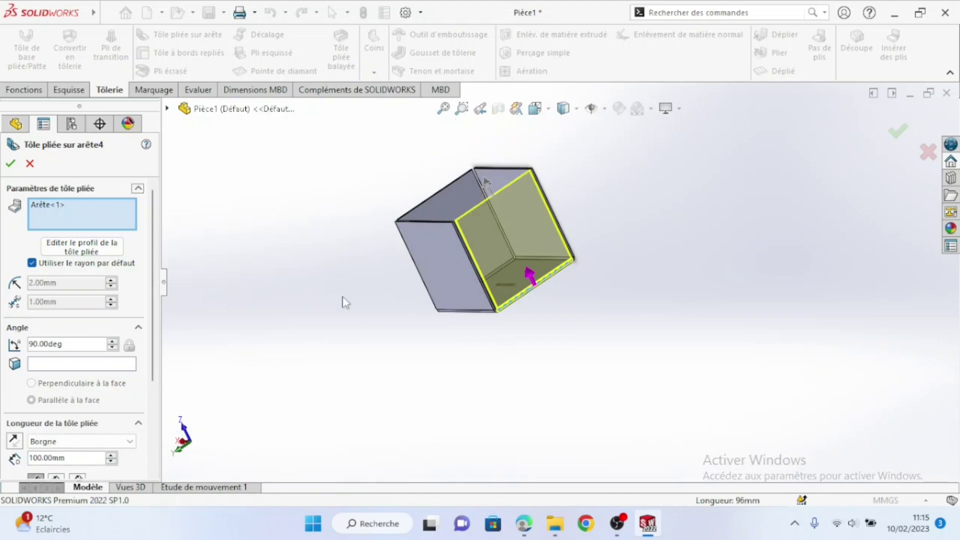
left_click(11, 163)
- Start a fifth edge flange on the rim of one wall, extending about 93 mm across the cube's open side
middle_click_drag(427, 294, 510, 133)
scroll(323, 188, "up", 3)
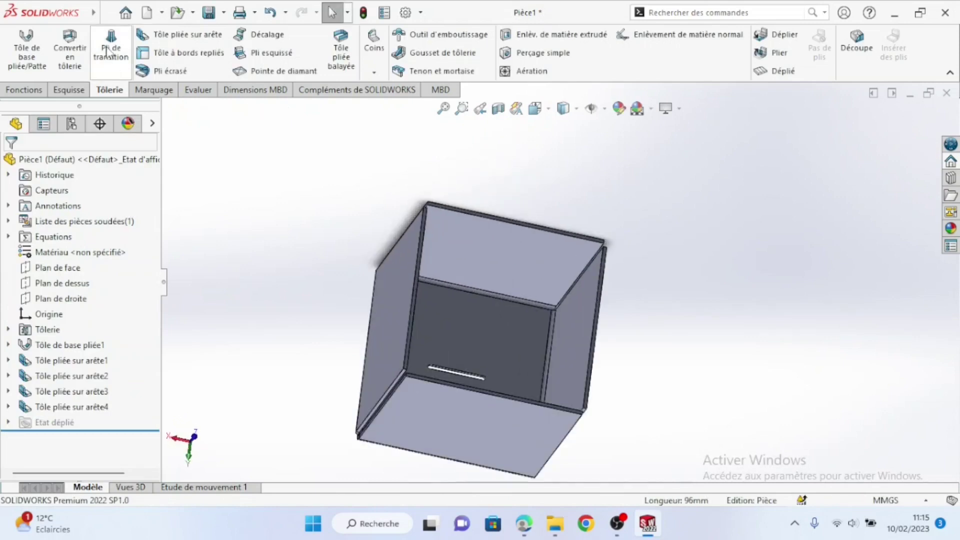
left_click(165, 35)
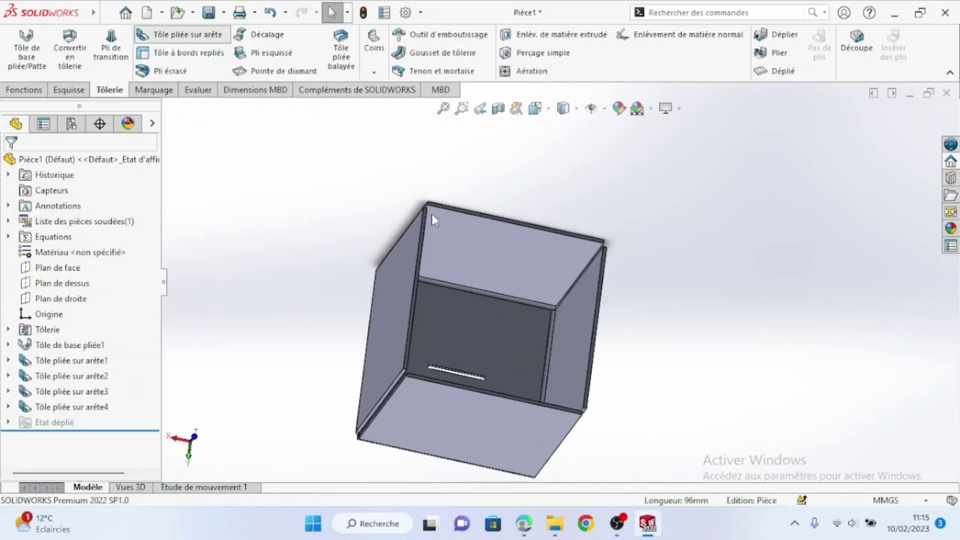
left_click(413, 308)
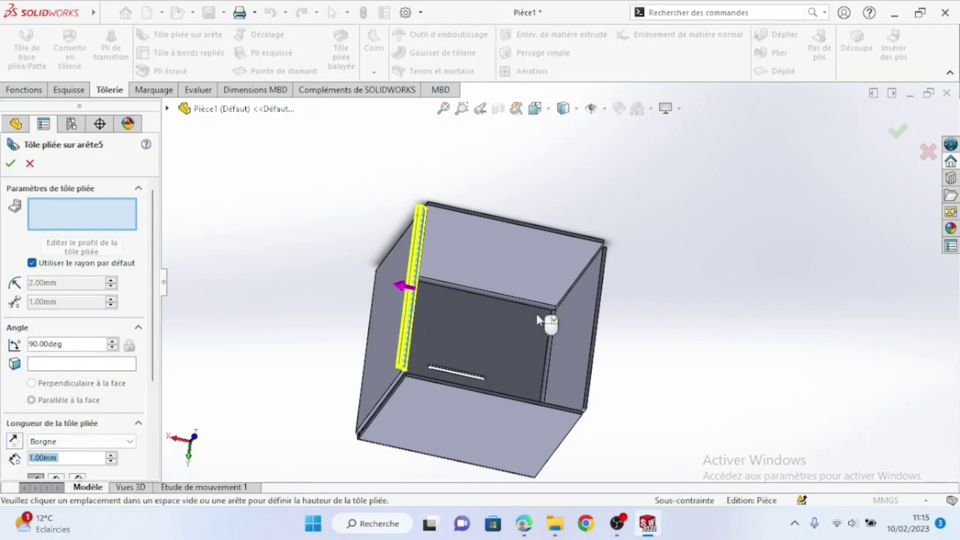
left_click(582, 334)
- Set the fifth edge flange's length to 100 mm and create it at 90° to close the cube
scroll(100, 400, "down", 3)
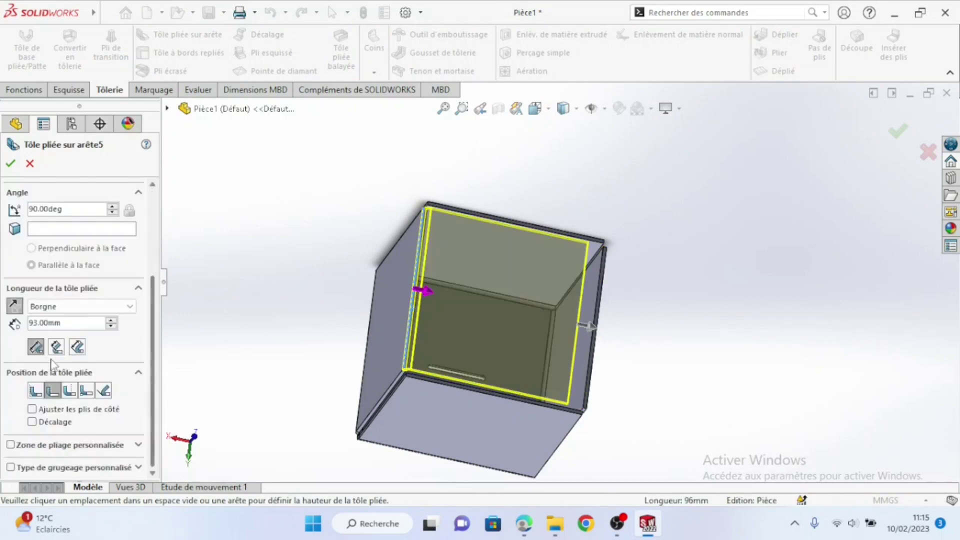
left_click_drag(63, 323, 6, 324)
type("100")
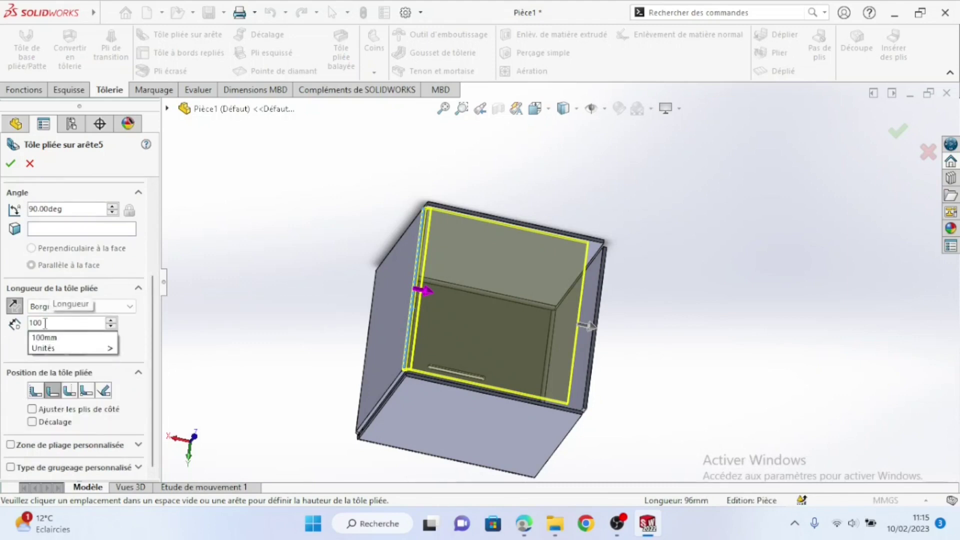
left_click(50, 338)
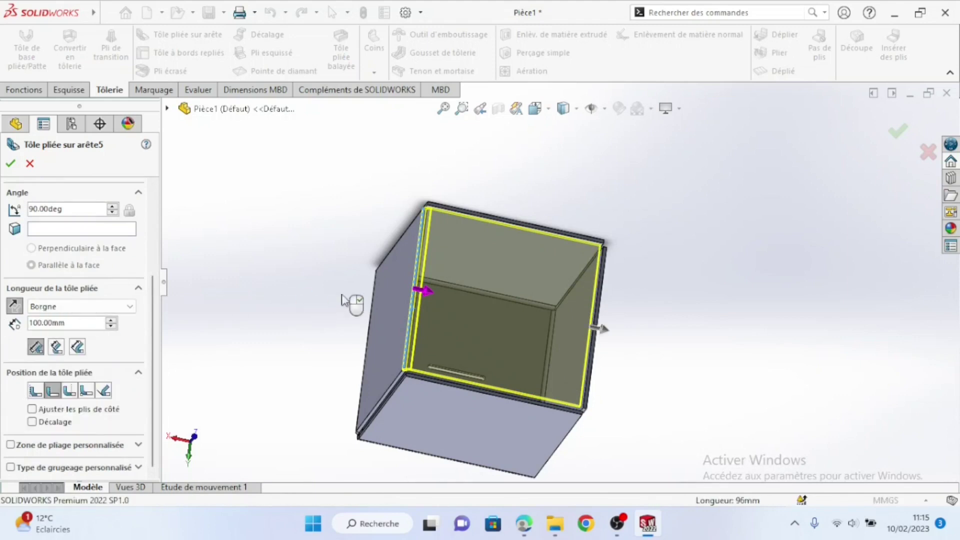
left_click(11, 167)
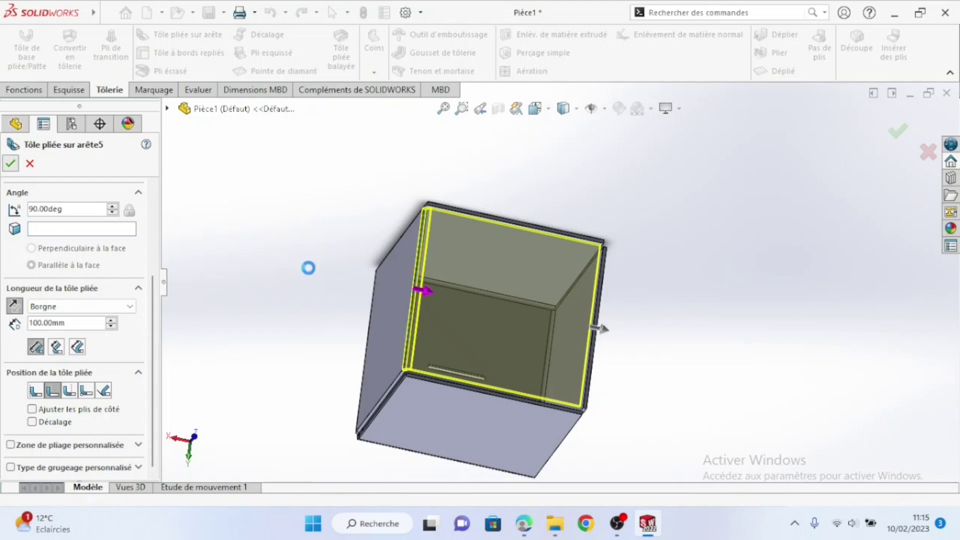
- Flatten the closed cube to examine its flat pattern and fold it back up
middle_click_drag(353, 326, 290, 250)
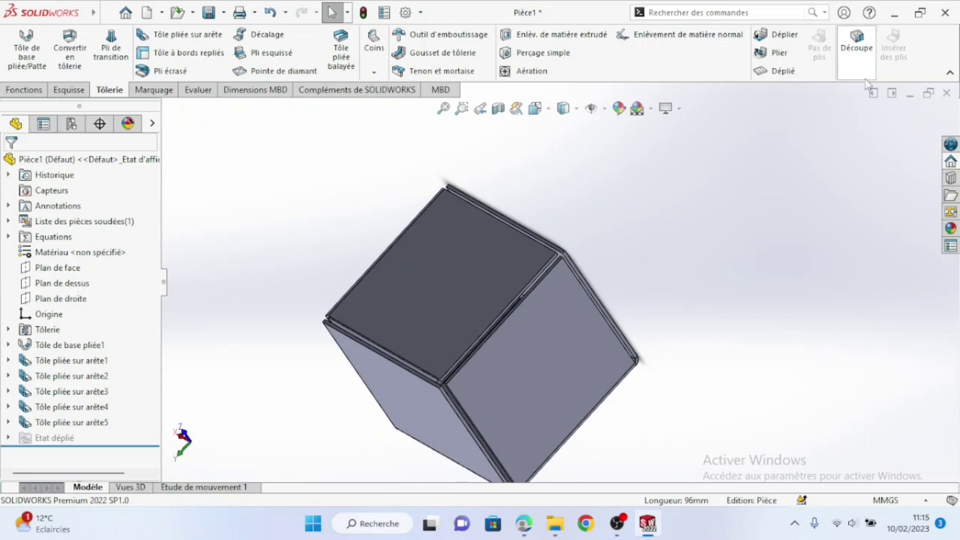
left_click(778, 71)
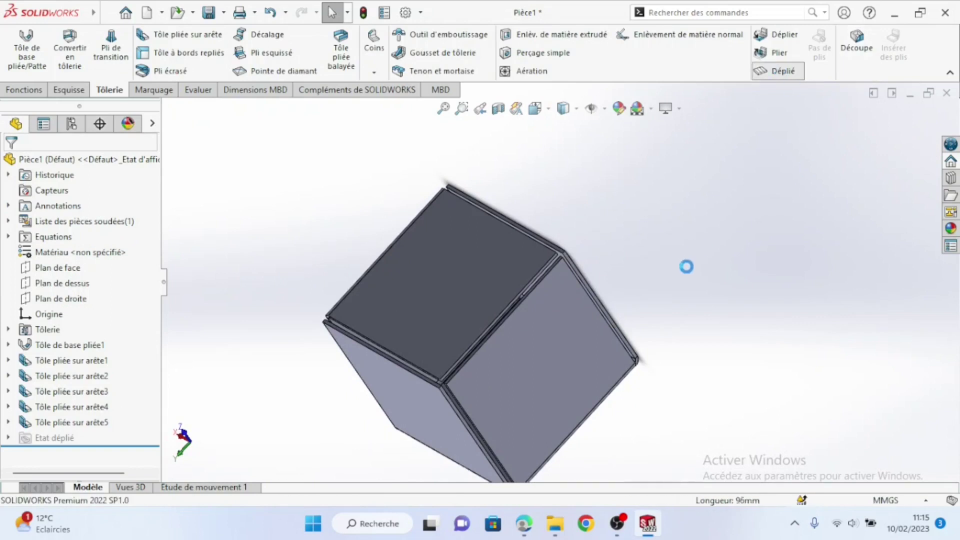
middle_click_drag(535, 352, 553, 265)
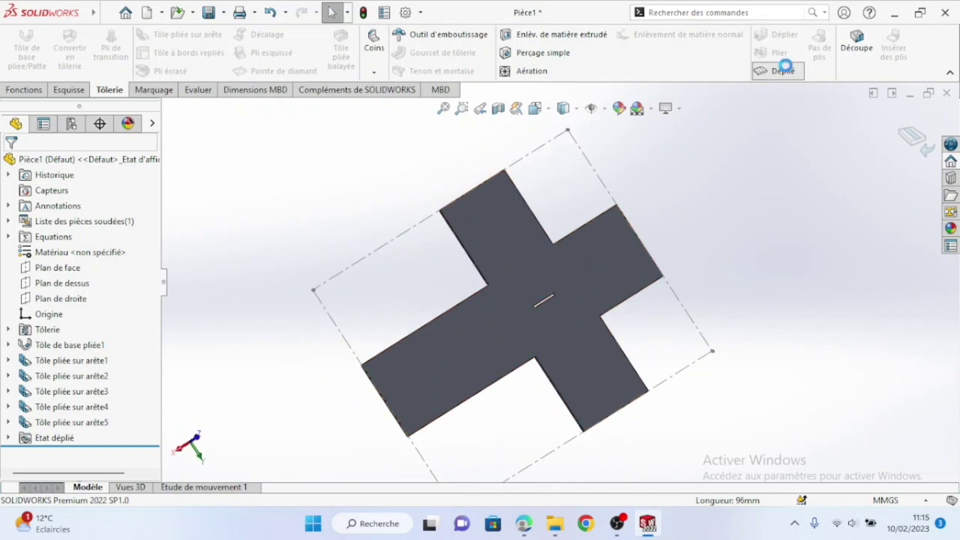
scroll(710, 300, "down", 2)
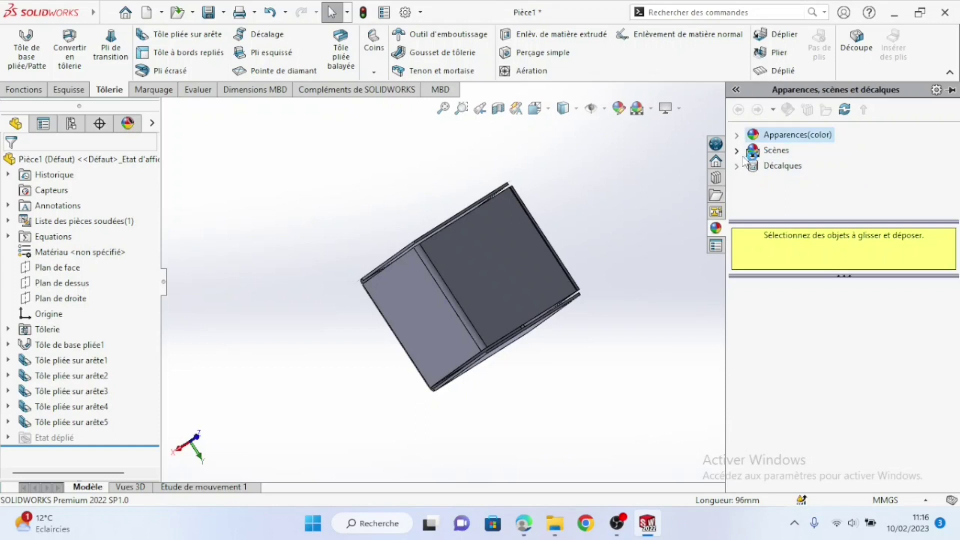
- Browse the appearance library to the Acier (steel) category under Métal
left_click(737, 150)
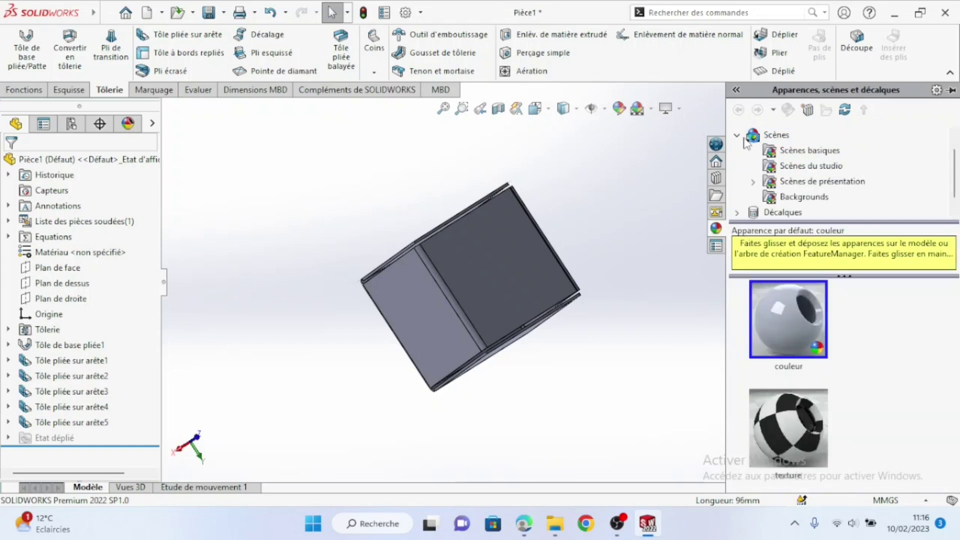
left_click(737, 135)
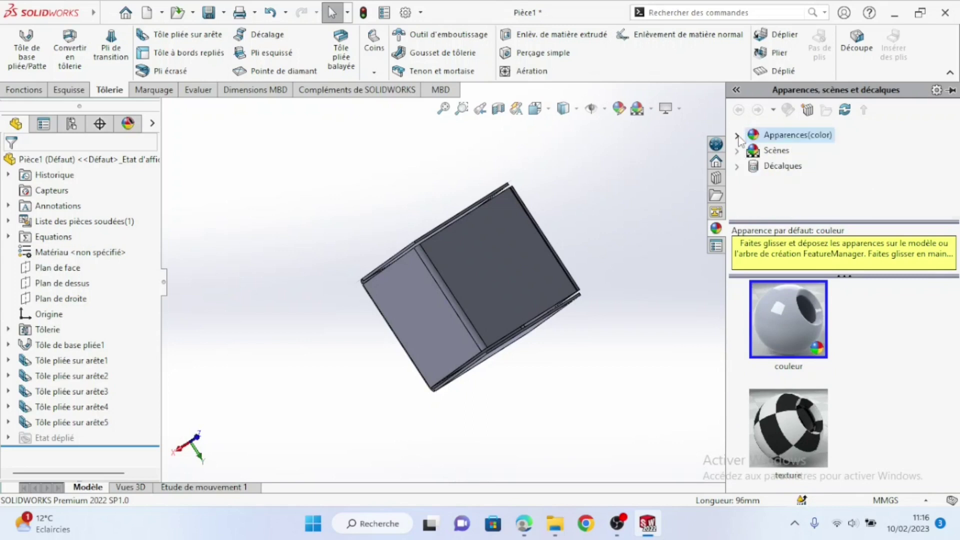
left_click(738, 136)
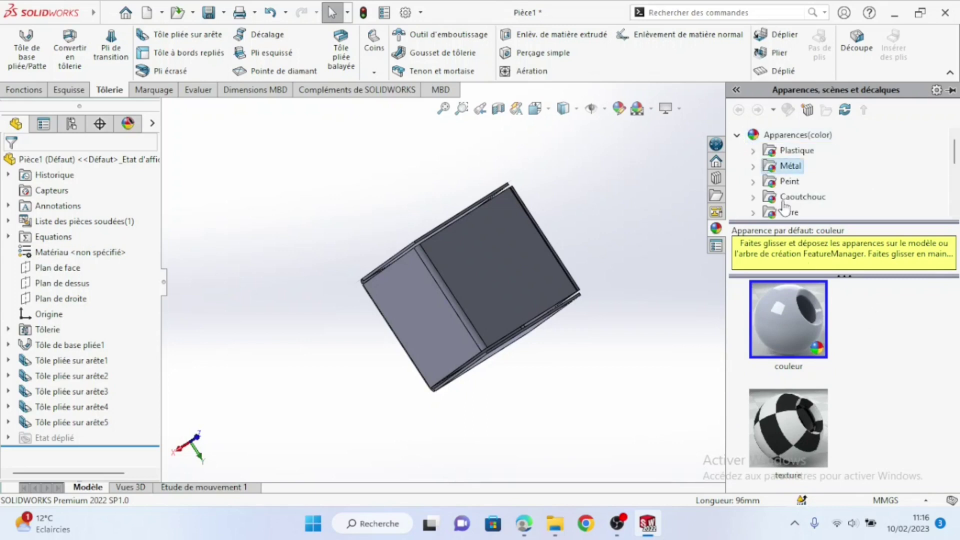
left_click(754, 169)
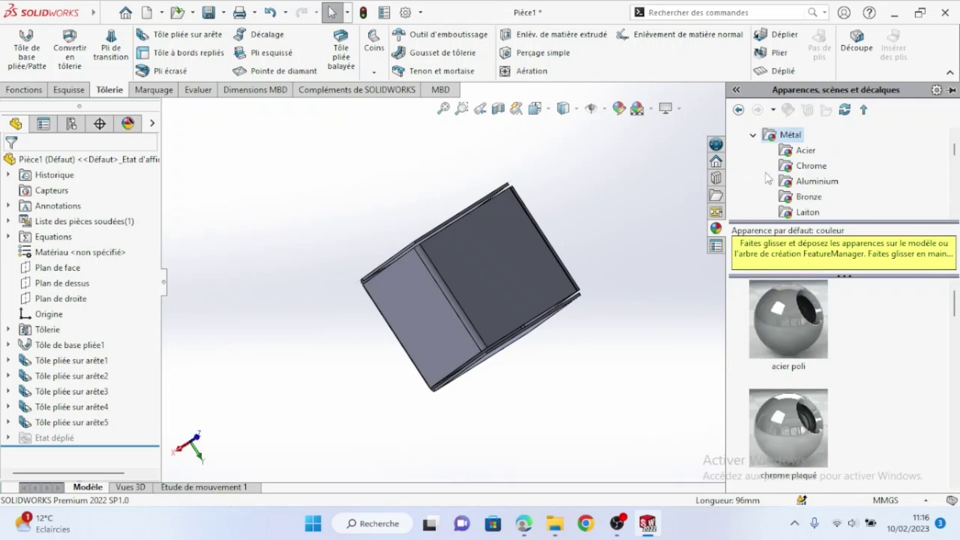
left_click(805, 150)
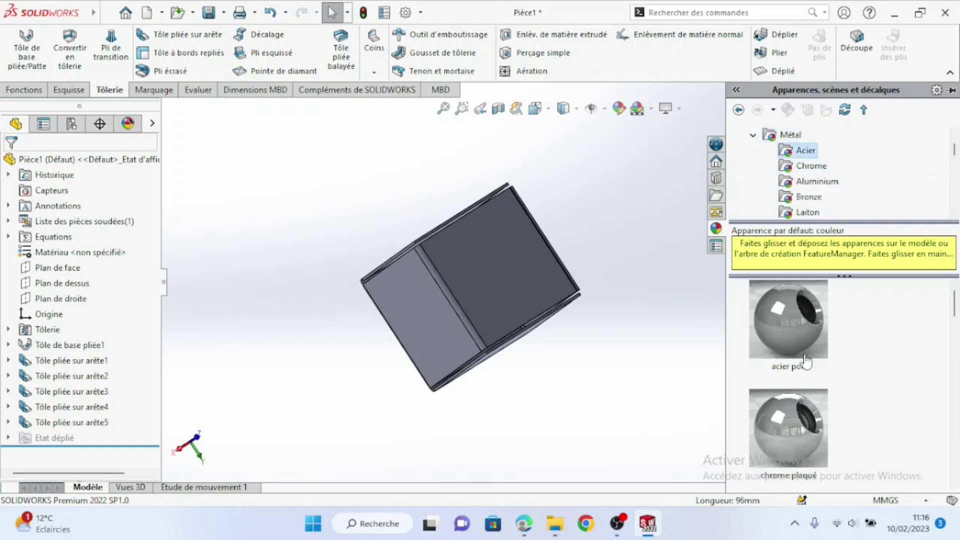
- Try to apply the acier mat (matte steel) appearance to the cube
scroll(807, 358, "down", 4)
scroll(807, 354, "down", 3)
scroll(807, 354, "up", 3)
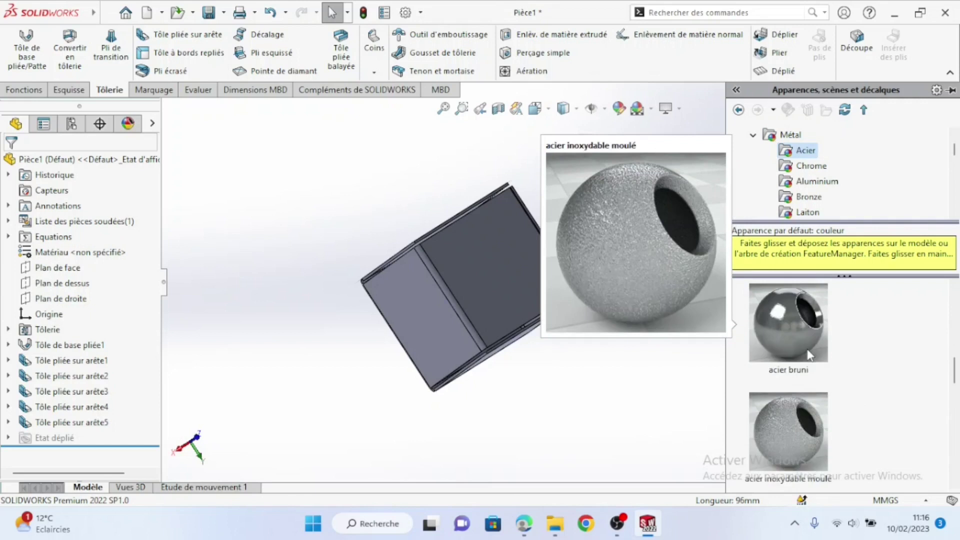
scroll(809, 354, "up", 2)
scroll(807, 346, "up", 3)
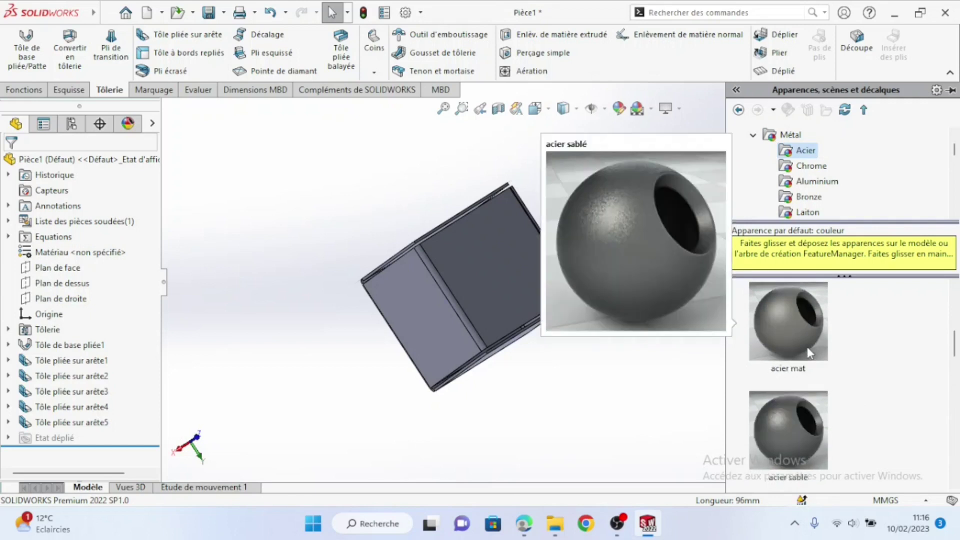
left_click_drag(806, 345, 528, 401)
- Flatten the cube again to inspect the slot and the full unfolded outline, and return it to the folded state
middle_click_drag(528, 402, 806, 182)
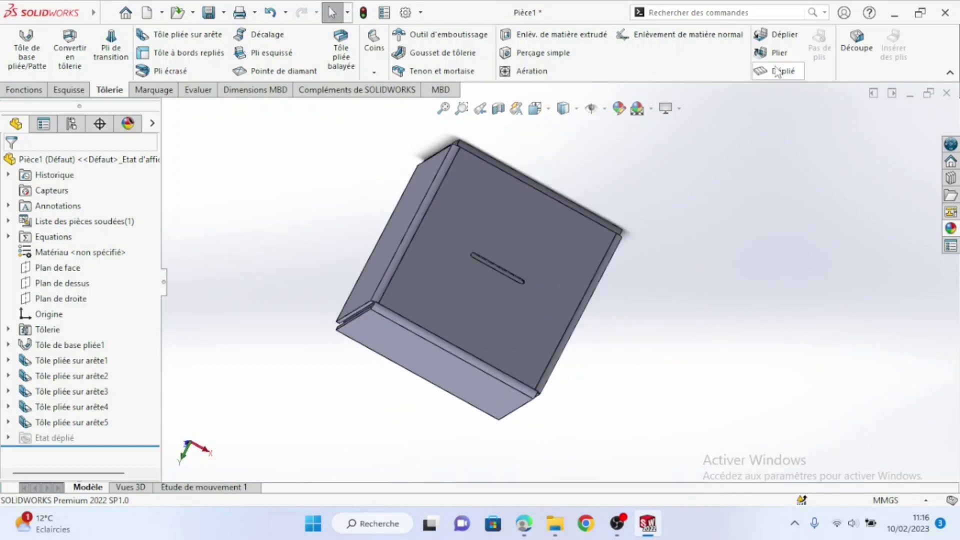
left_click(777, 72)
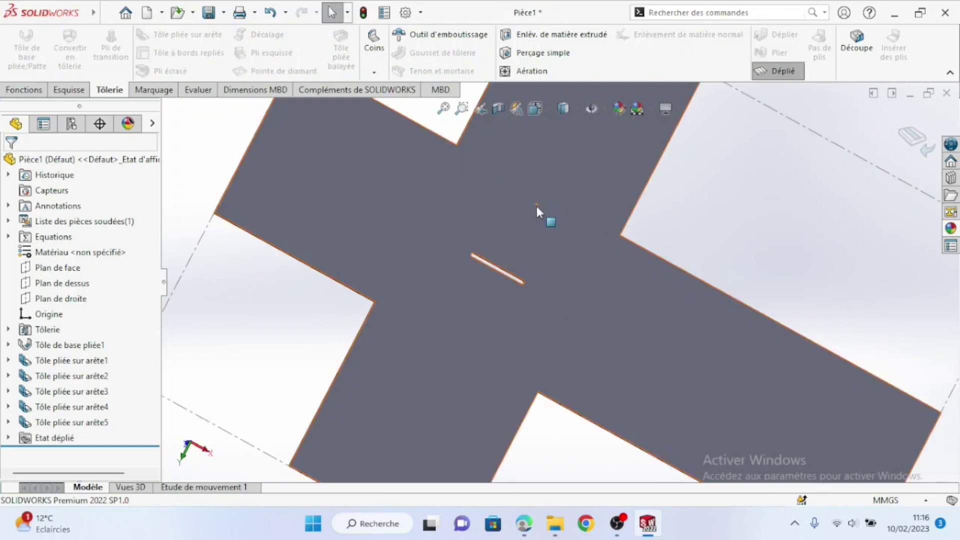
scroll(536, 210, "up", 5)
middle_click_drag(589, 293, 673, 393)
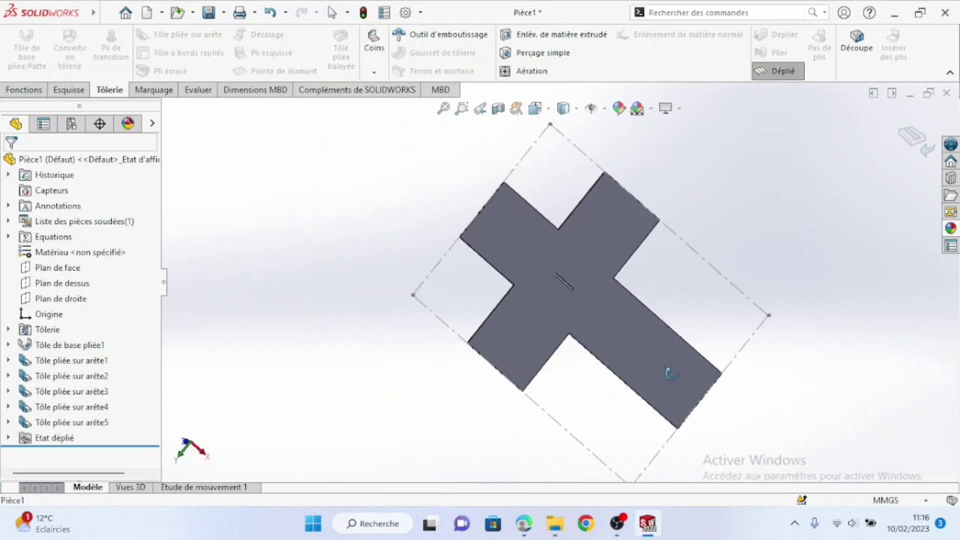
left_click(915, 145)
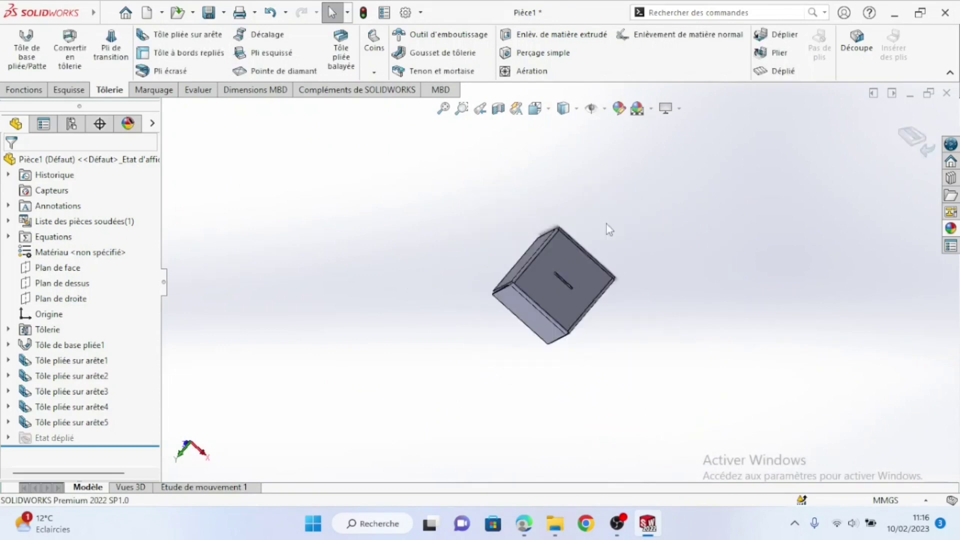
scroll(584, 365, "down", 8)
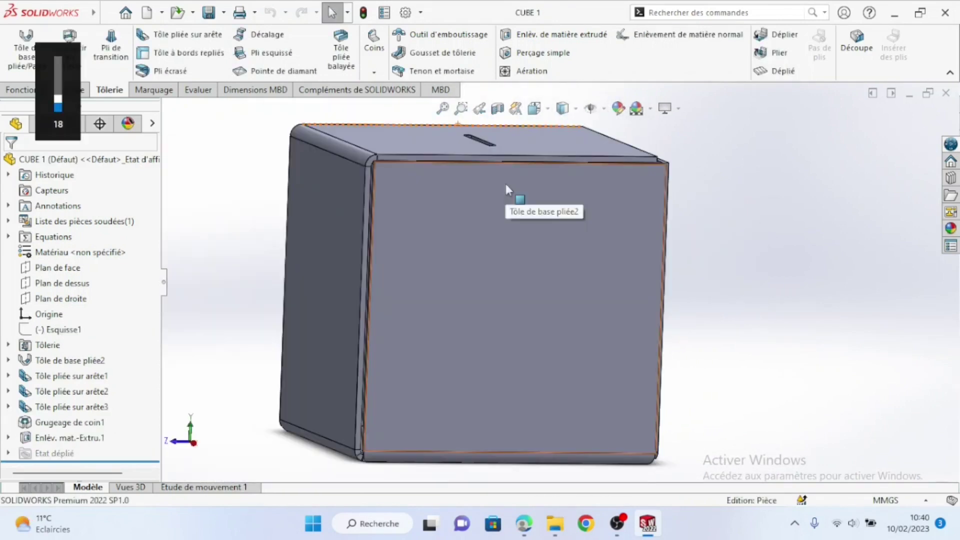
- Flatten the CUBE 1 part into its cross-shaped sheet-metal pattern
mouse_move(506, 184)
middle_mouse_down()
mouse_move(518, 208)
mouse_move(515, 169)
middle_mouse_up()
left_click(778, 71)
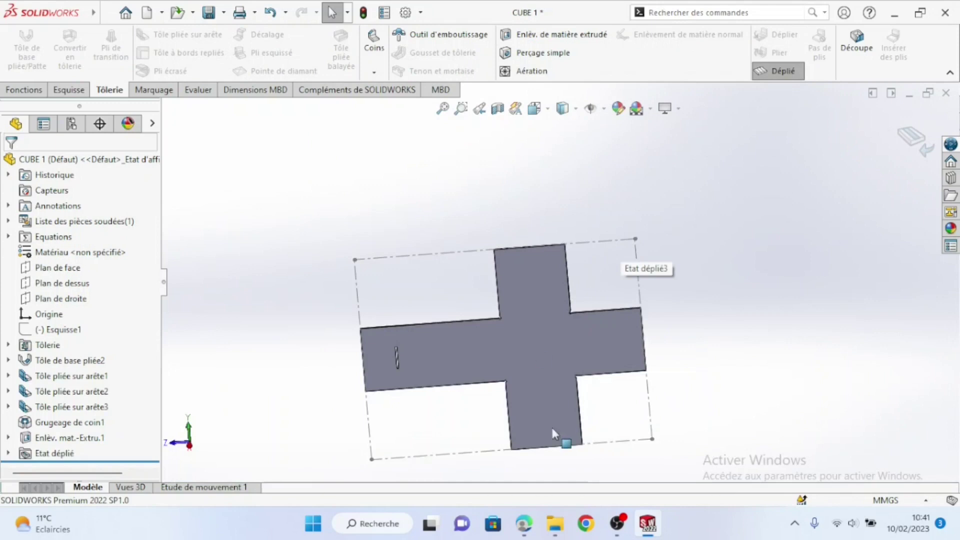
scroll(553, 433, "down", 3)
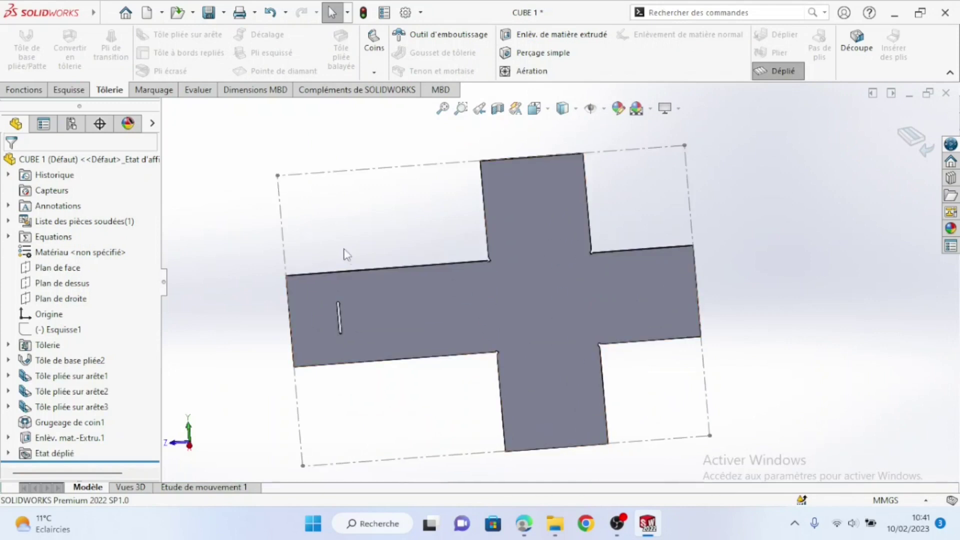
- Create a drawing from the flattened CUBE 1 part on a standard A3 (ISO) sheet
left_click(193, 12)
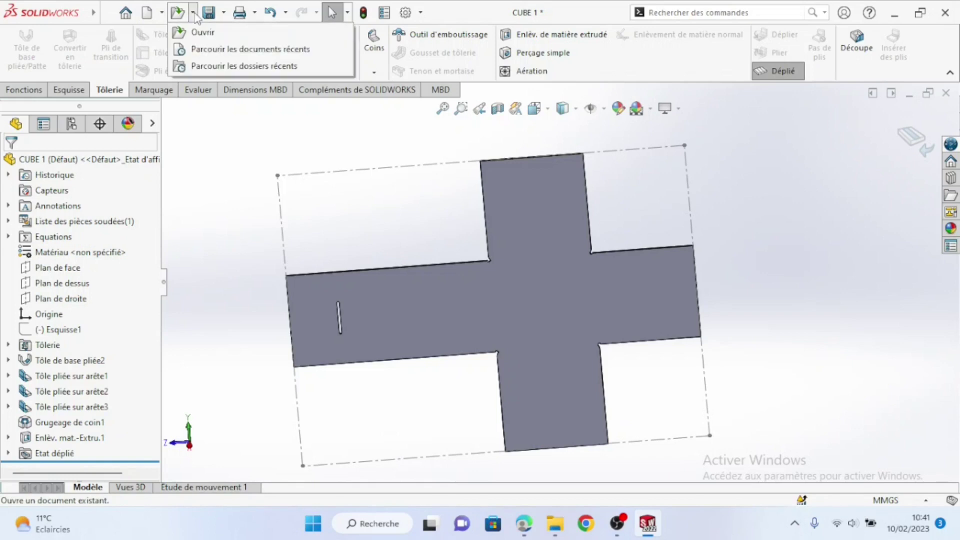
left_click(162, 12)
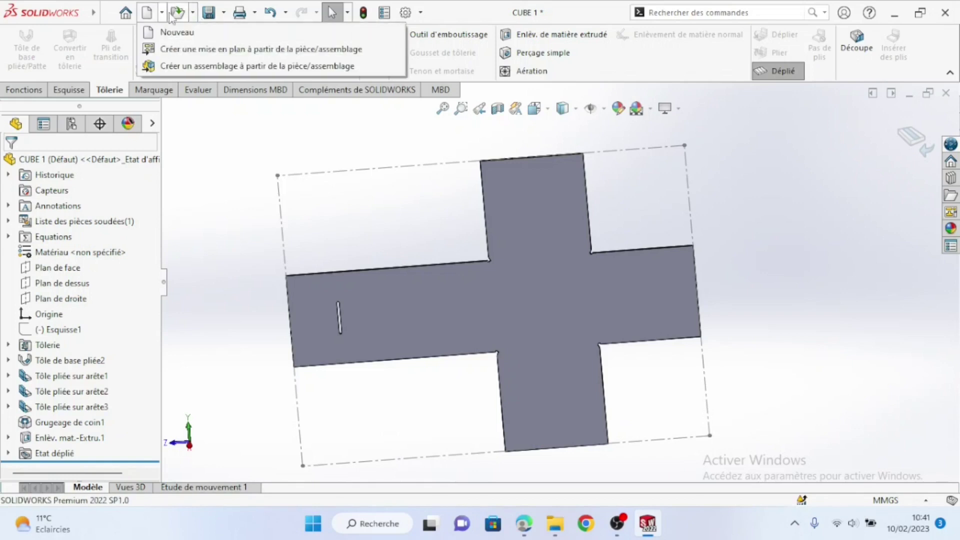
left_click(298, 49)
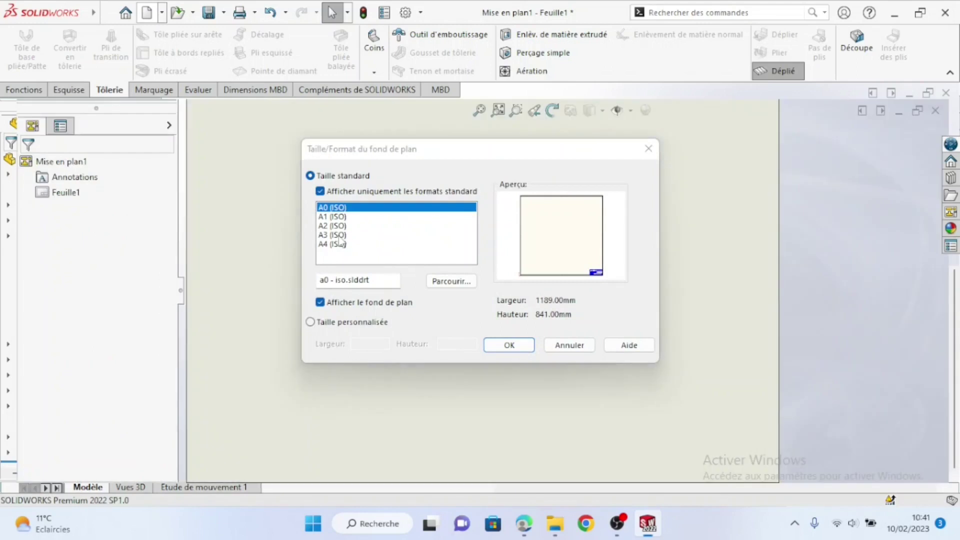
left_click(340, 236)
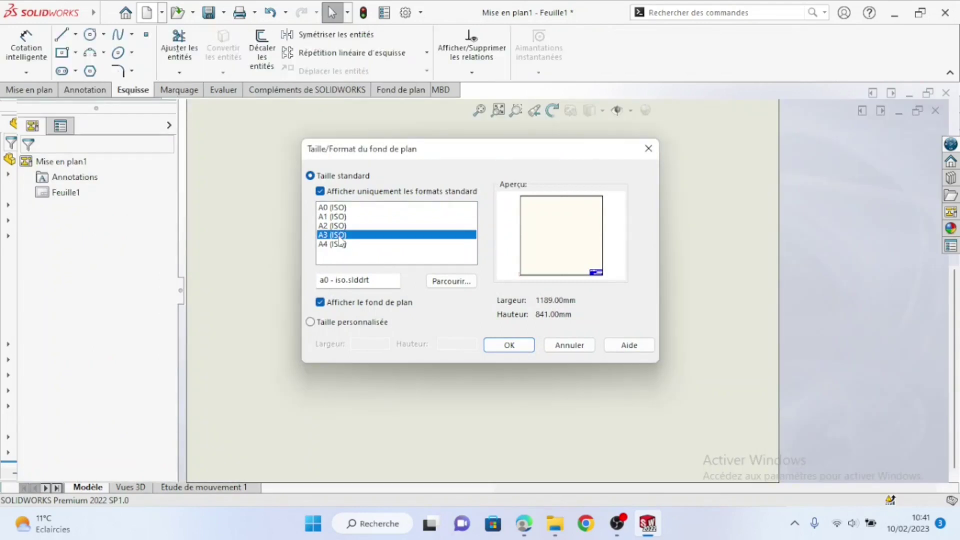
left_click(520, 348)
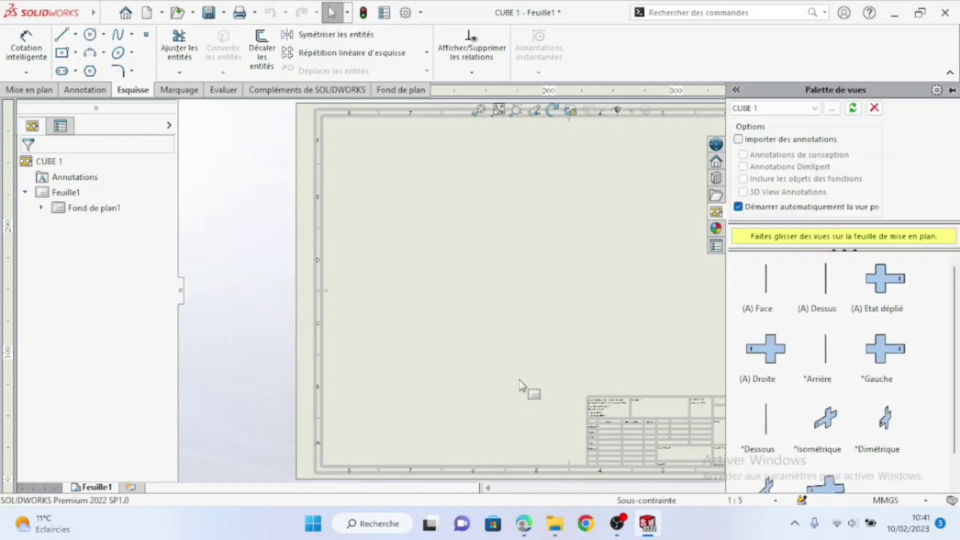
- Place the Etat déplié (flat pattern) view in the sheet's upper-left area with a projected view directly below it
left_click_drag(887, 292, 428, 191)
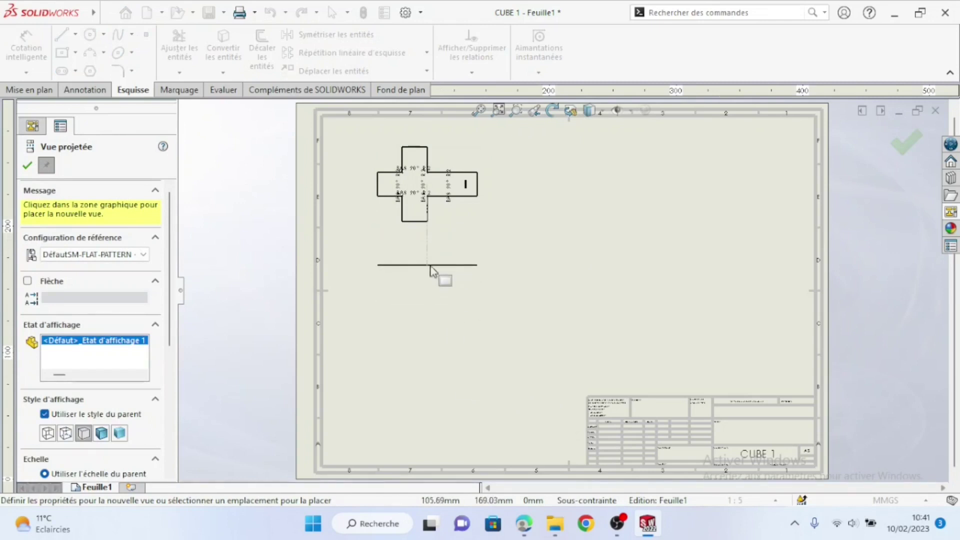
left_click(431, 270)
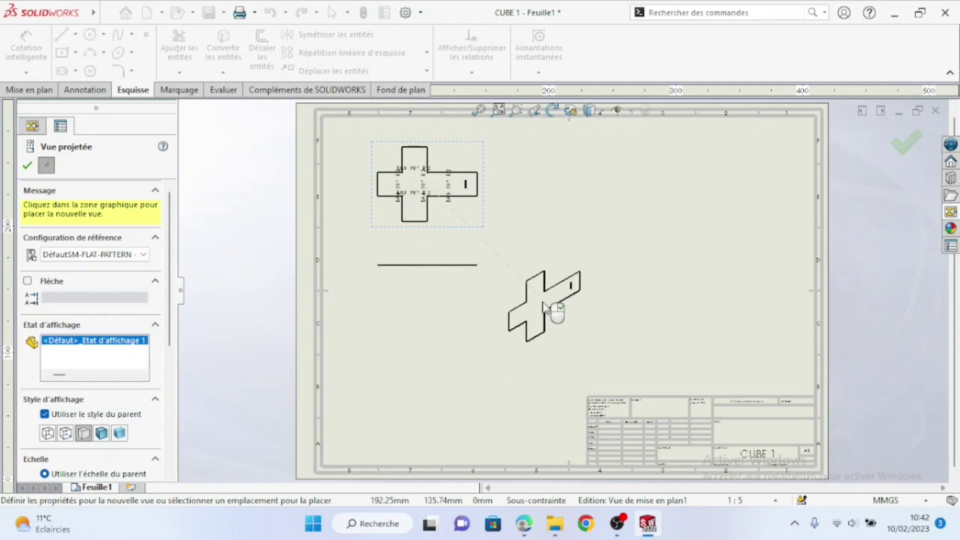
left_click(28, 166)
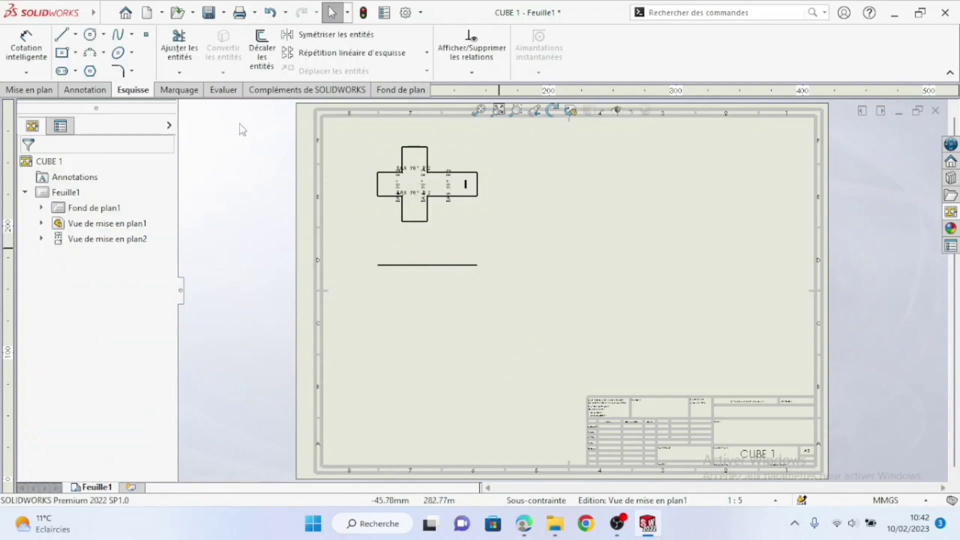
- Insert a model view of the CUBE 1 part file to the right of the flat pattern view, without additional projected views
left_click(29, 90)
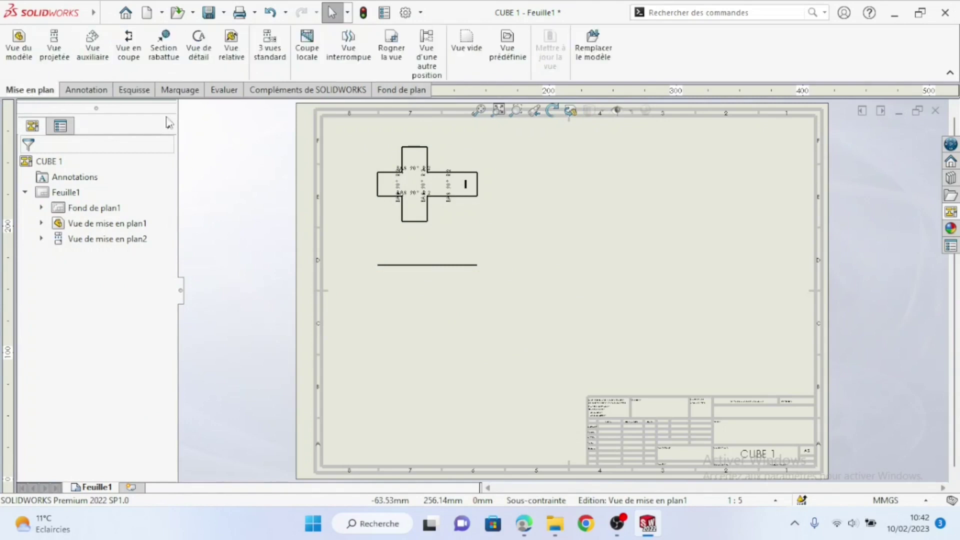
left_click(19, 46)
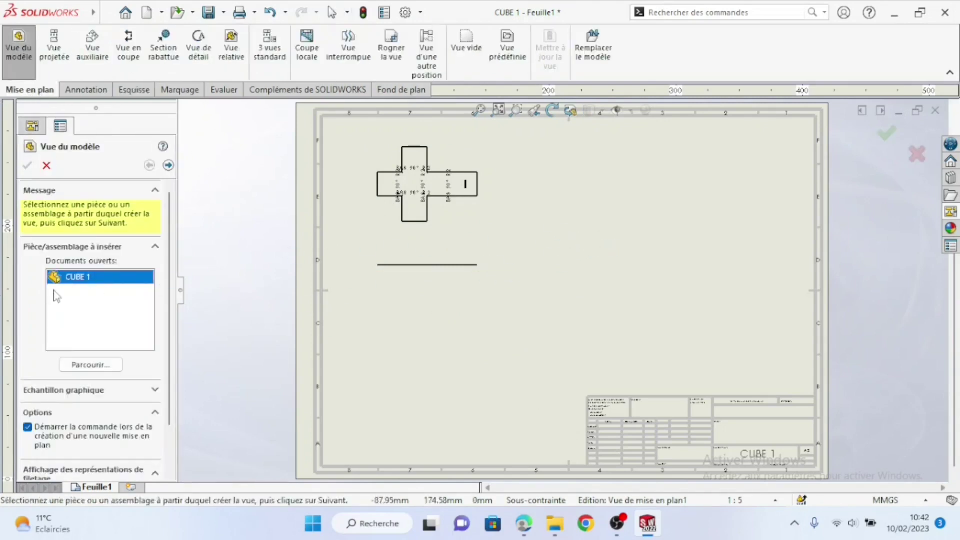
left_click(485, 272)
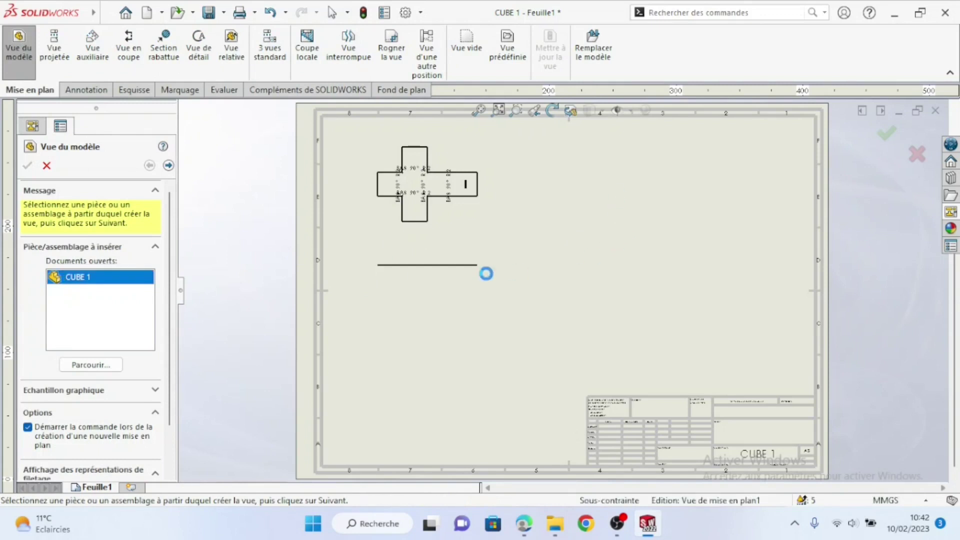
left_click(567, 266)
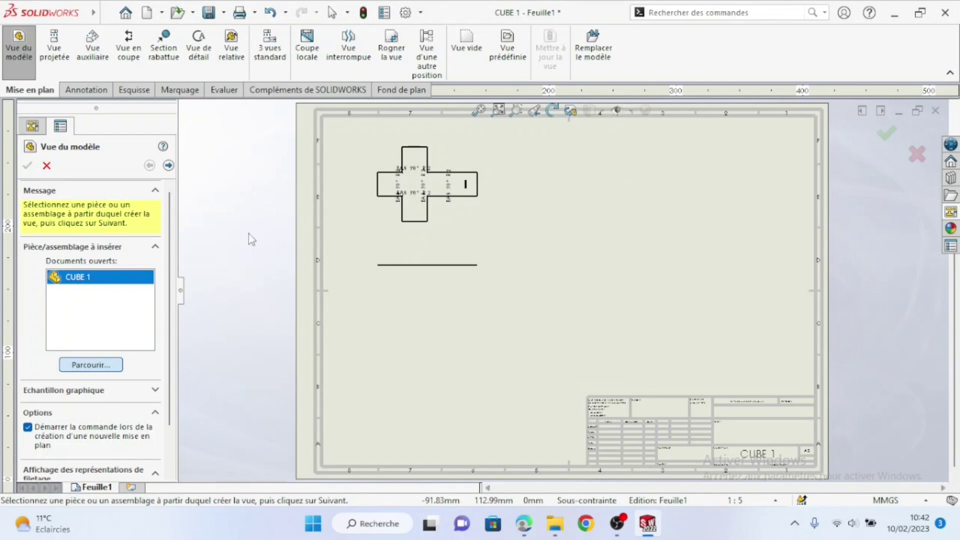
left_click(107, 364)
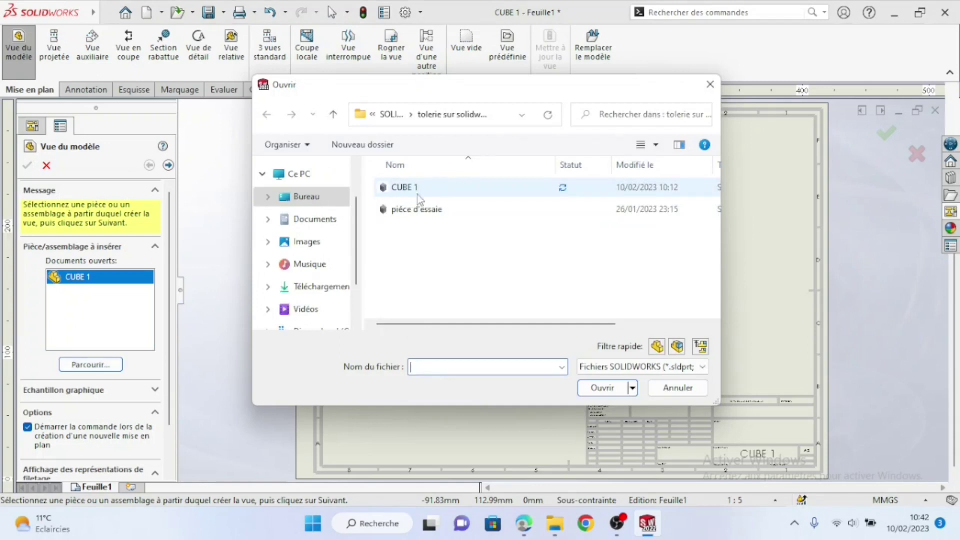
double_click(405, 187)
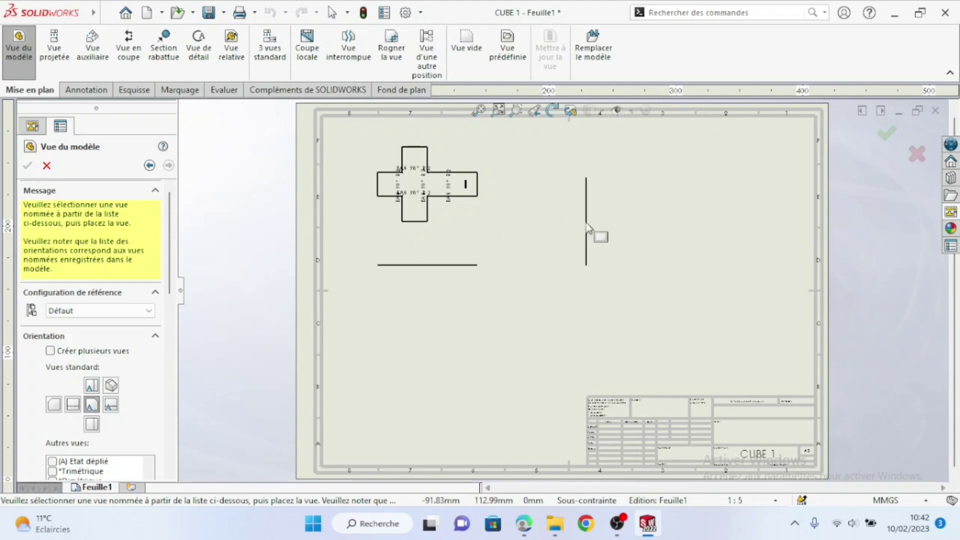
left_click(575, 214)
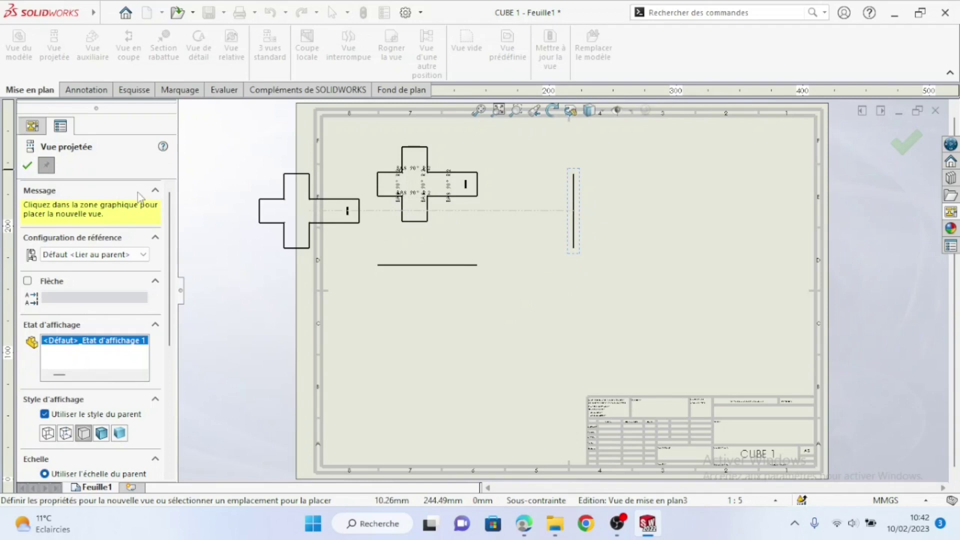
left_click(27, 169)
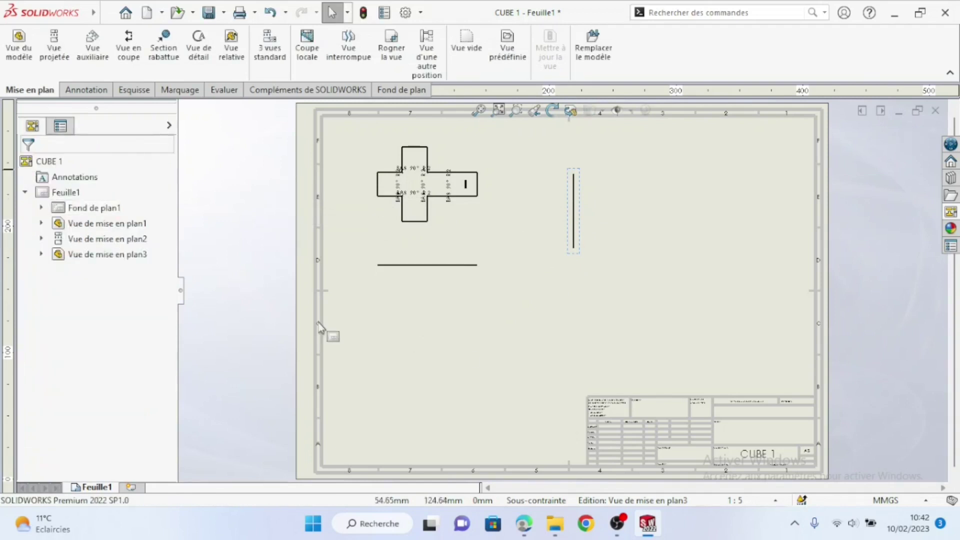
- Switch to the CUBE 1 part, return it to its folded state, save it, and go back to the drawing
mouse_move(656, 536)
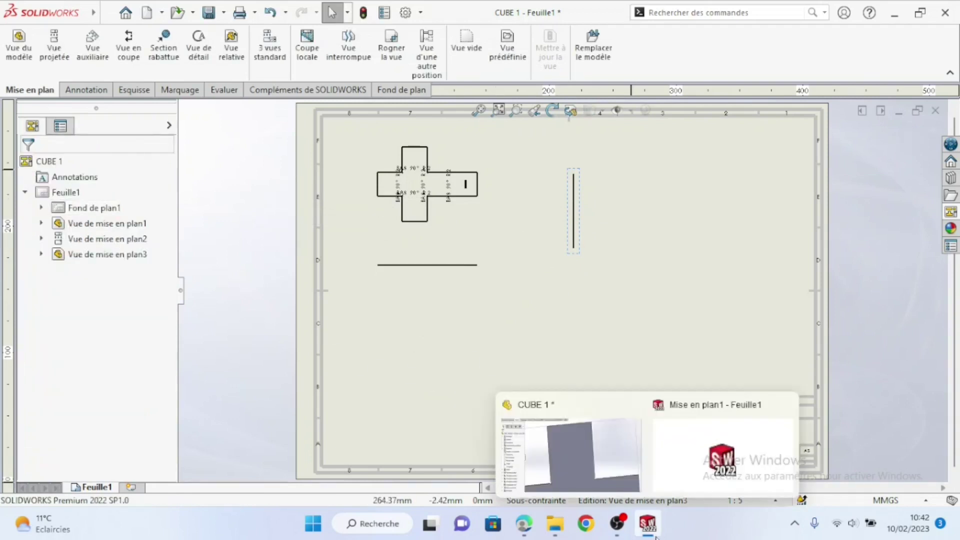
left_click(611, 470)
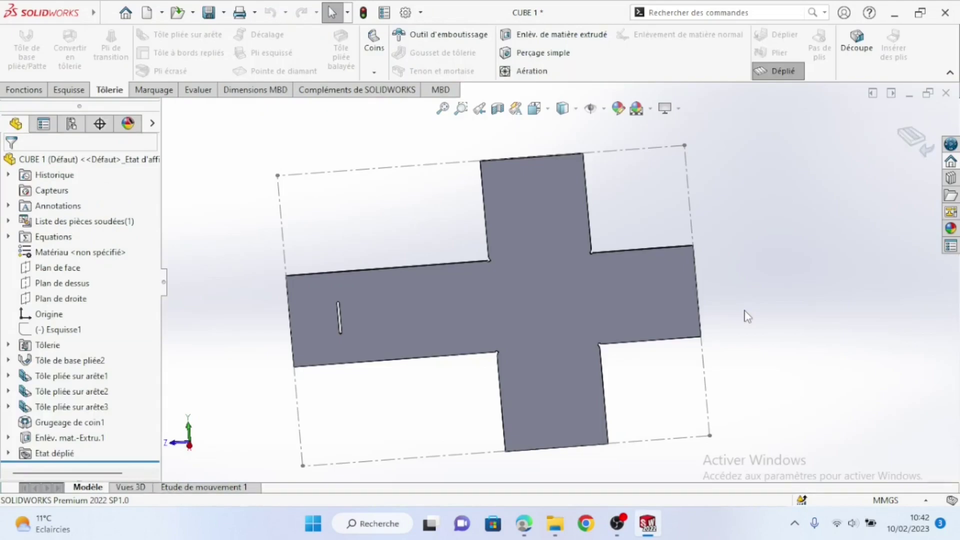
left_click(911, 148)
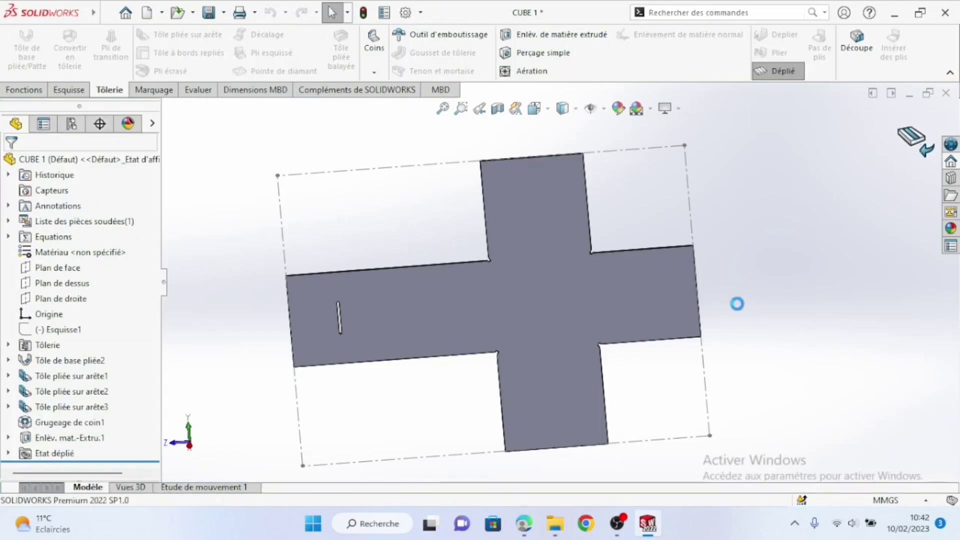
left_click(190, 13)
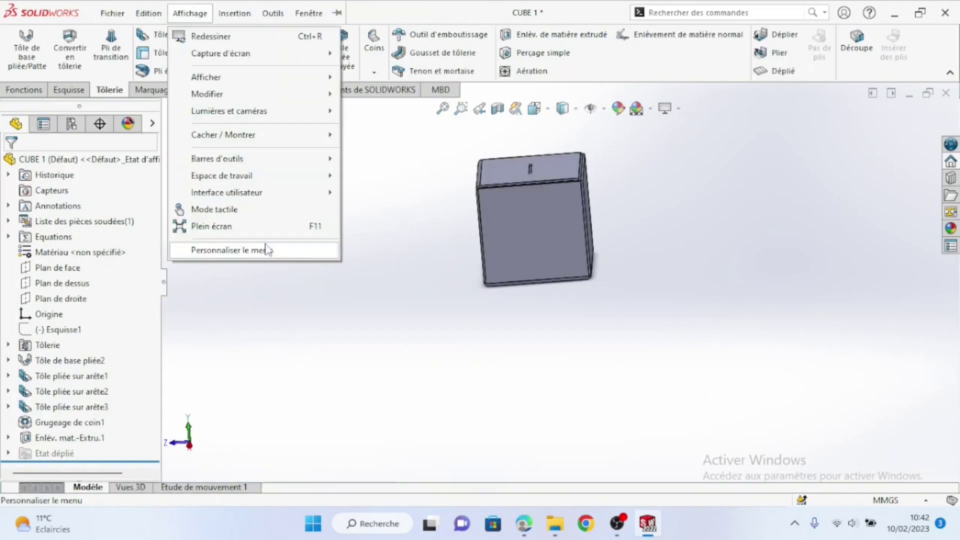
left_click(394, 268)
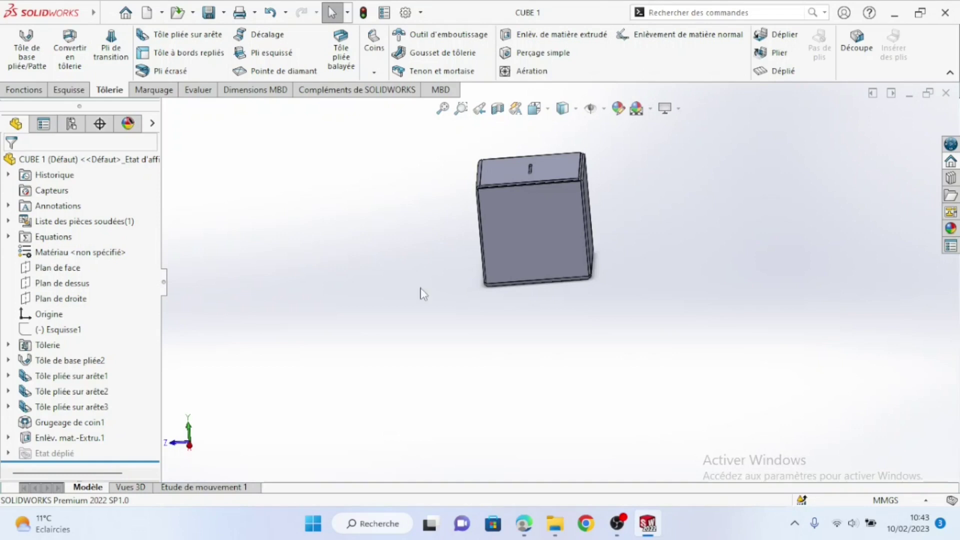
mouse_move(650, 515)
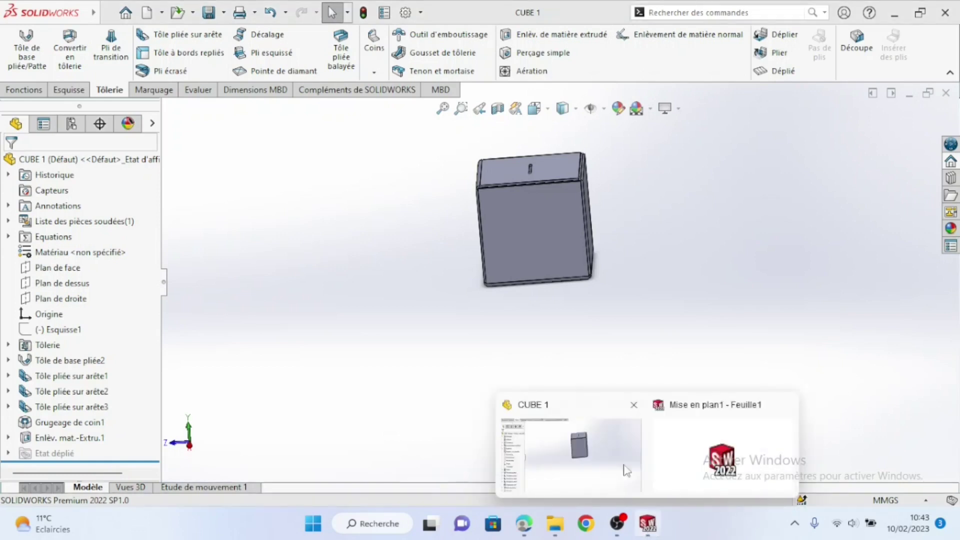
left_click(684, 451)
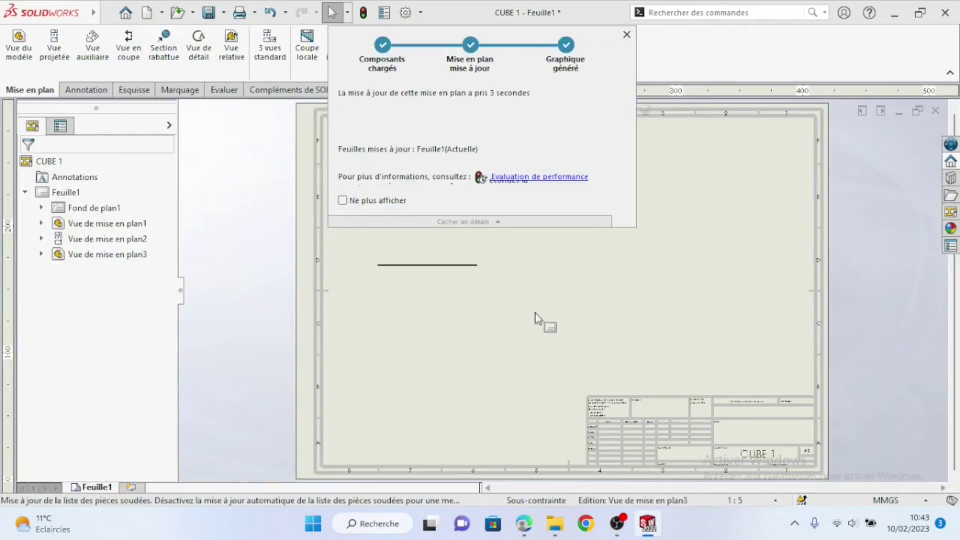
- Check the updated square view of the folded cube on the sheet, then delete that view
left_click(614, 181)
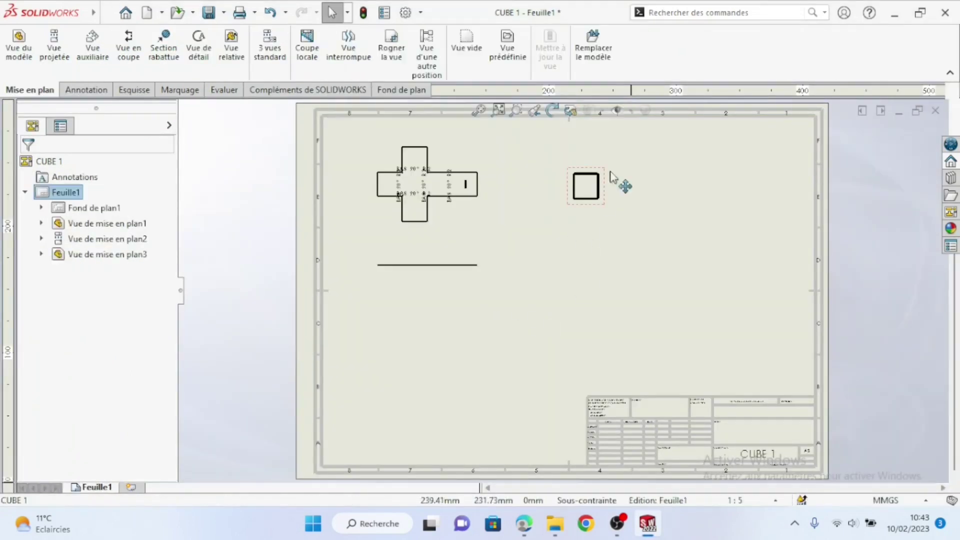
scroll(609, 186, "down", 3)
scroll(584, 215, "down", 4)
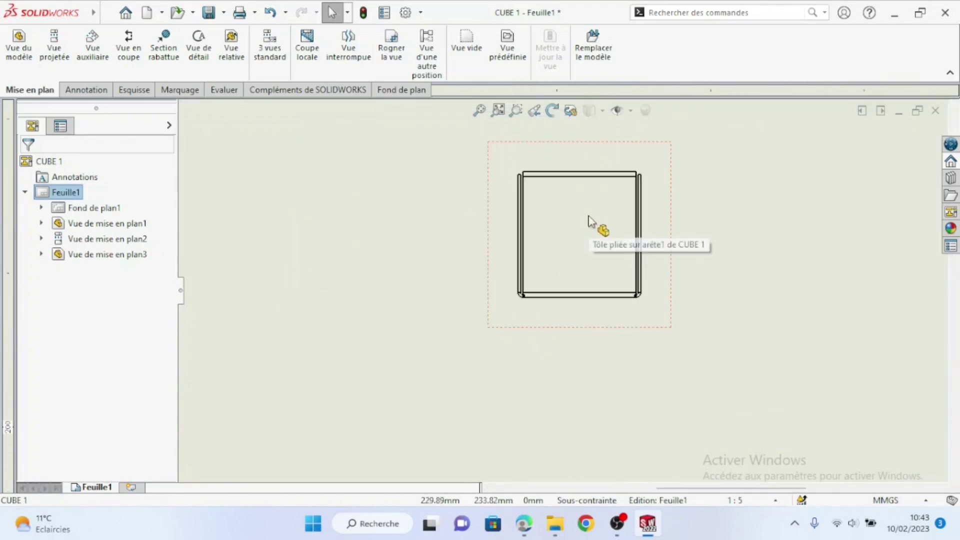
scroll(550, 236, "down", 3)
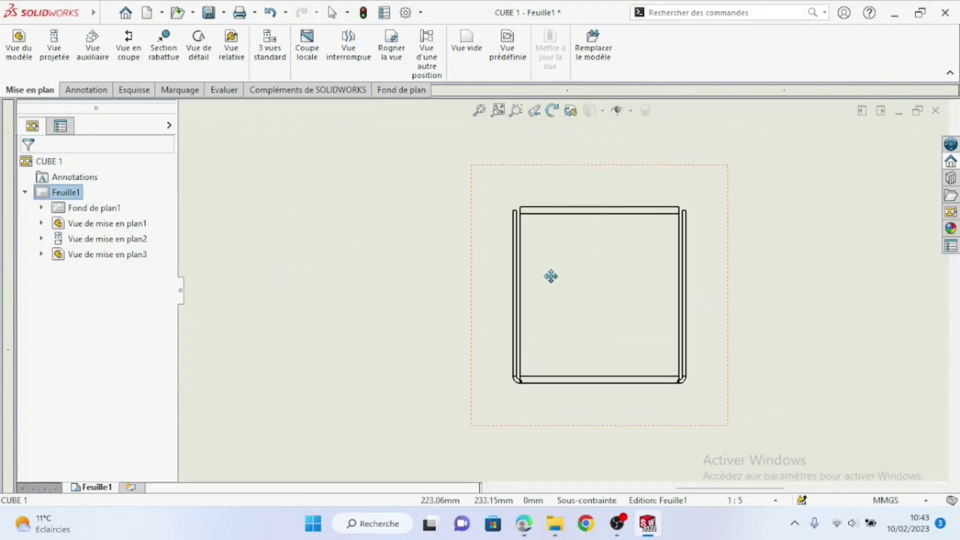
scroll(577, 241, "up", 5)
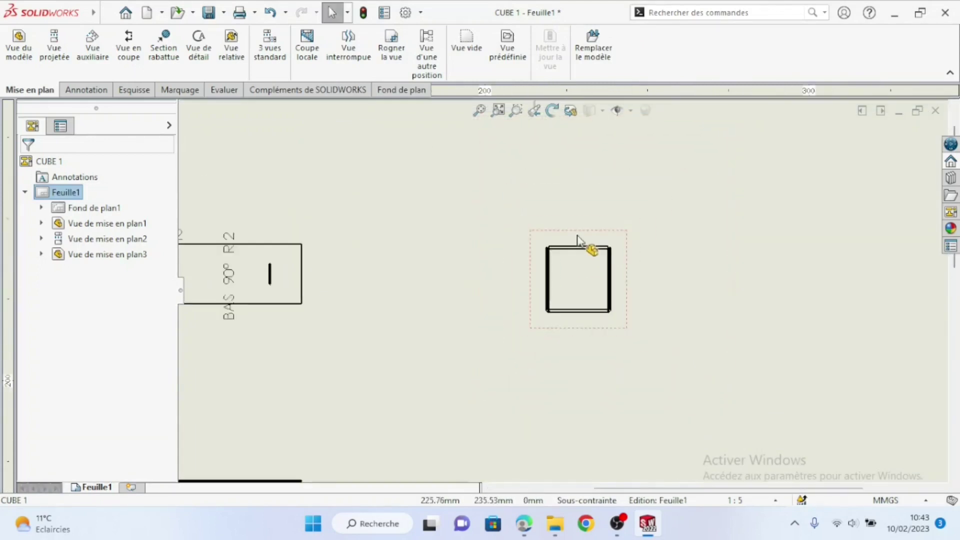
left_click(584, 325)
right_click(584, 325)
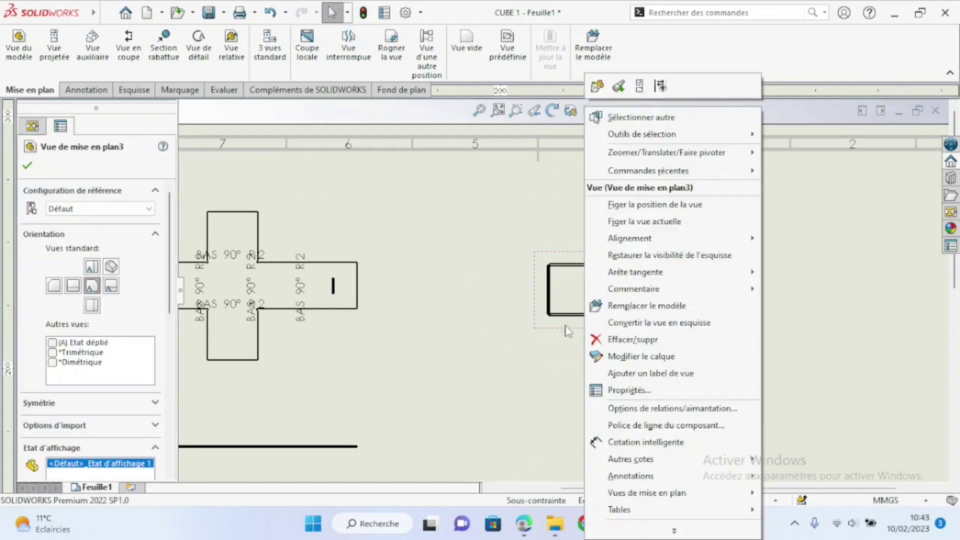
left_click(563, 336)
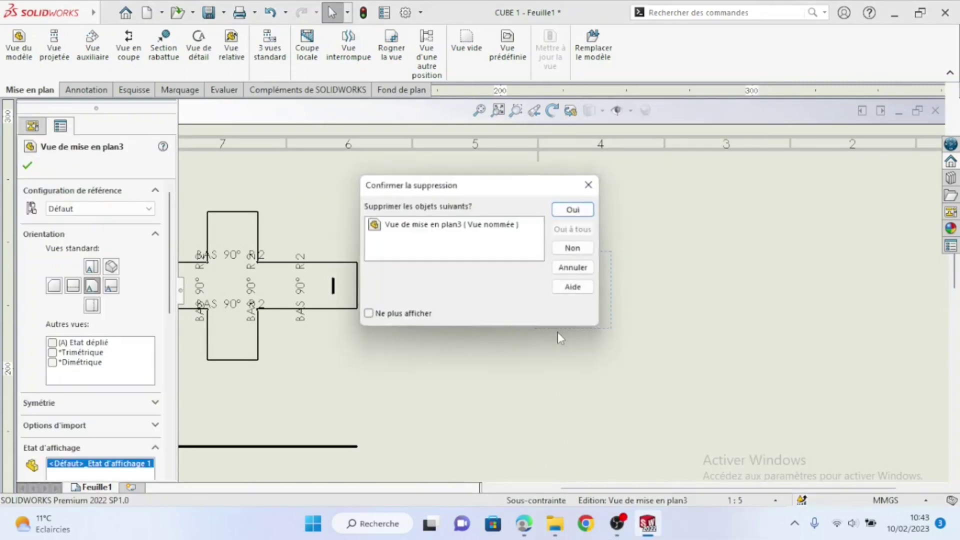
left_click(586, 213)
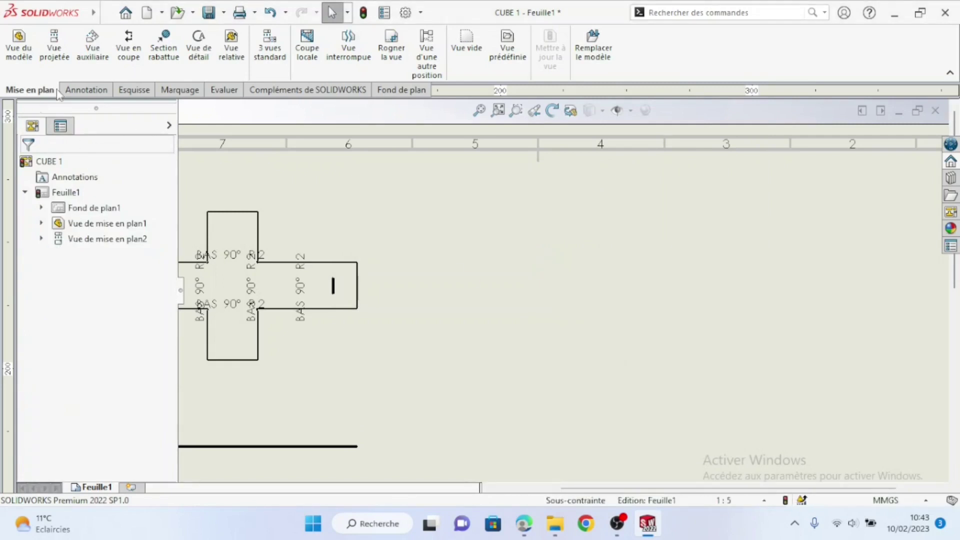
- Place a model view of the folded CUBE 1 right of the flat pattern, with projected side and isometric views beside and diagonally below it
left_click(31, 44)
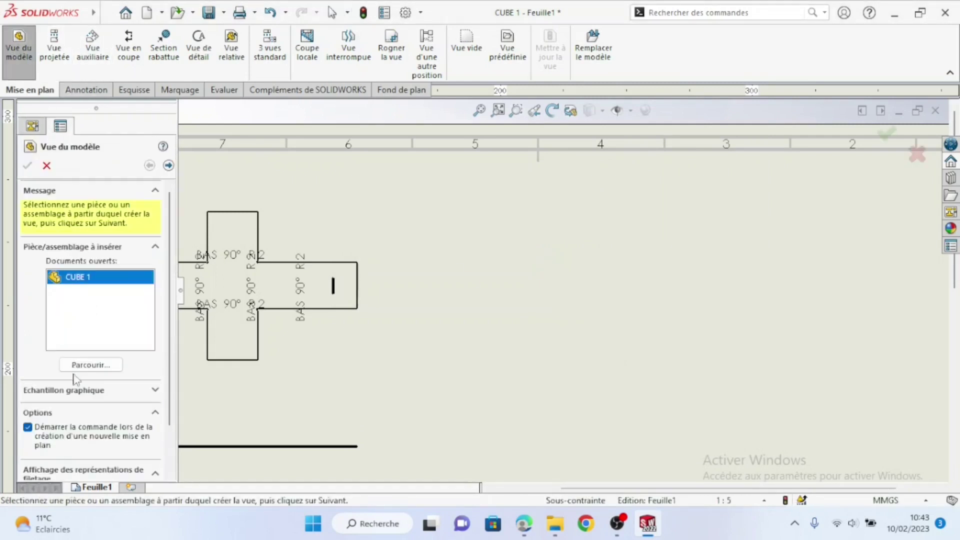
left_click(82, 368)
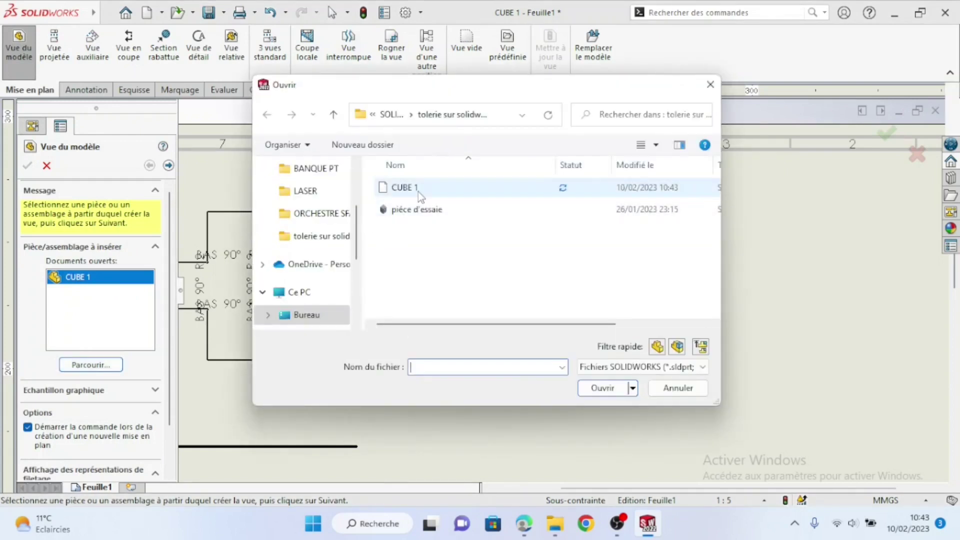
double_click(419, 192)
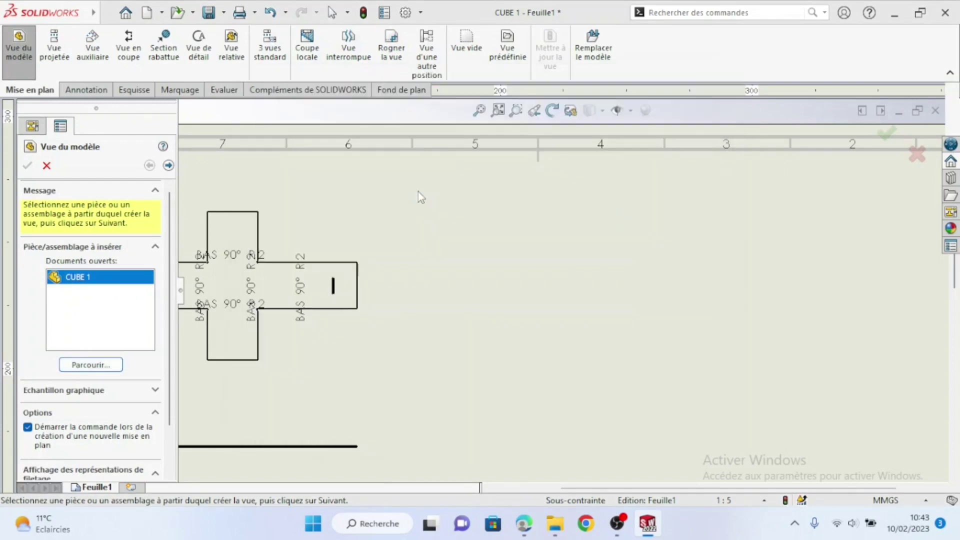
left_click(592, 270)
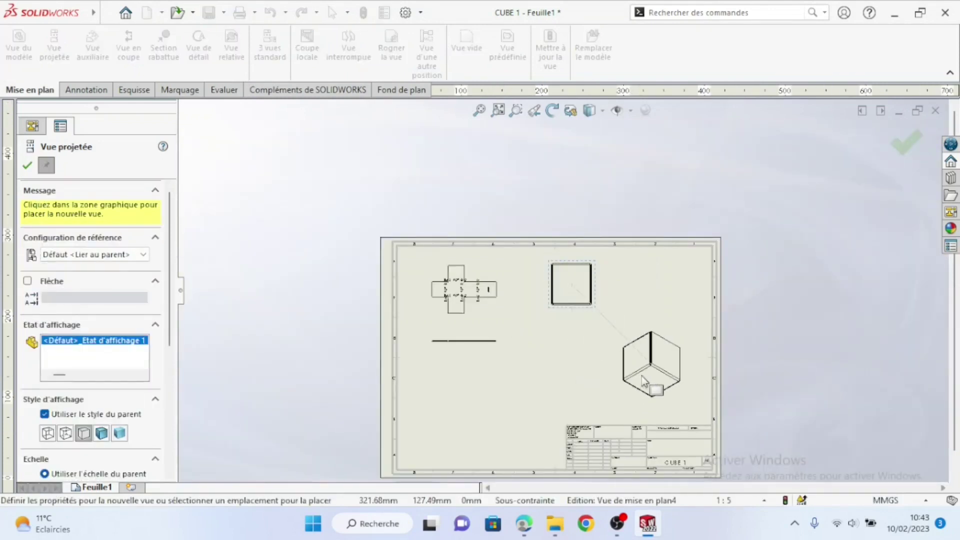
left_click(649, 380)
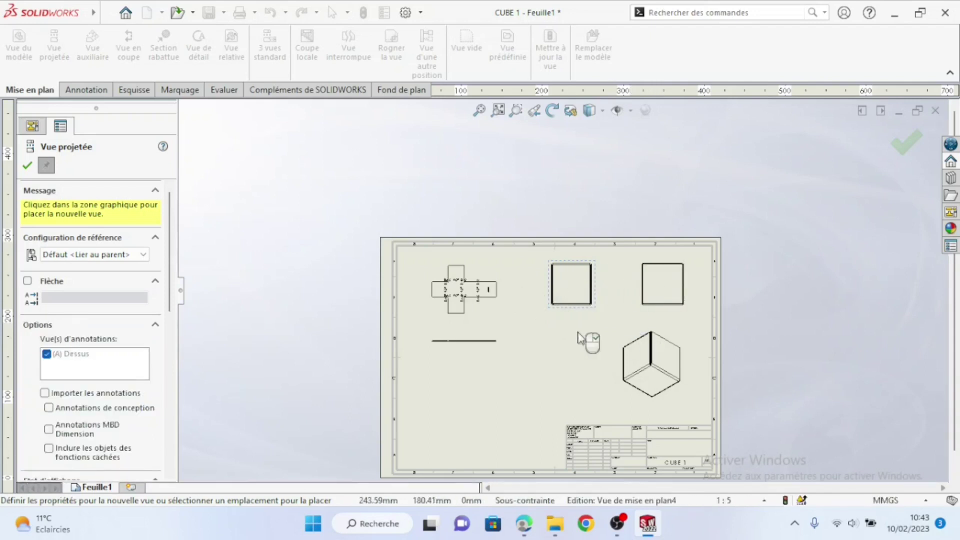
scroll(636, 328, "down", 2)
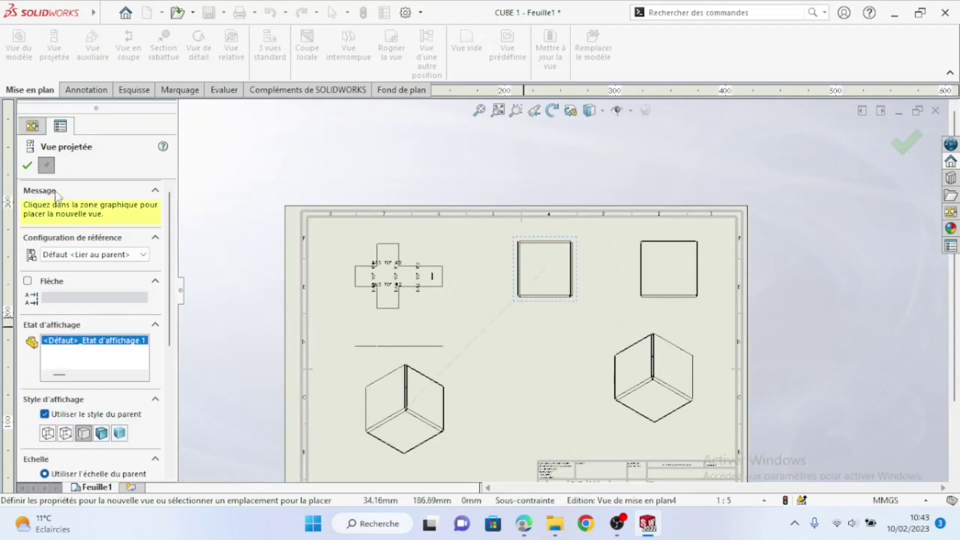
left_click(25, 166)
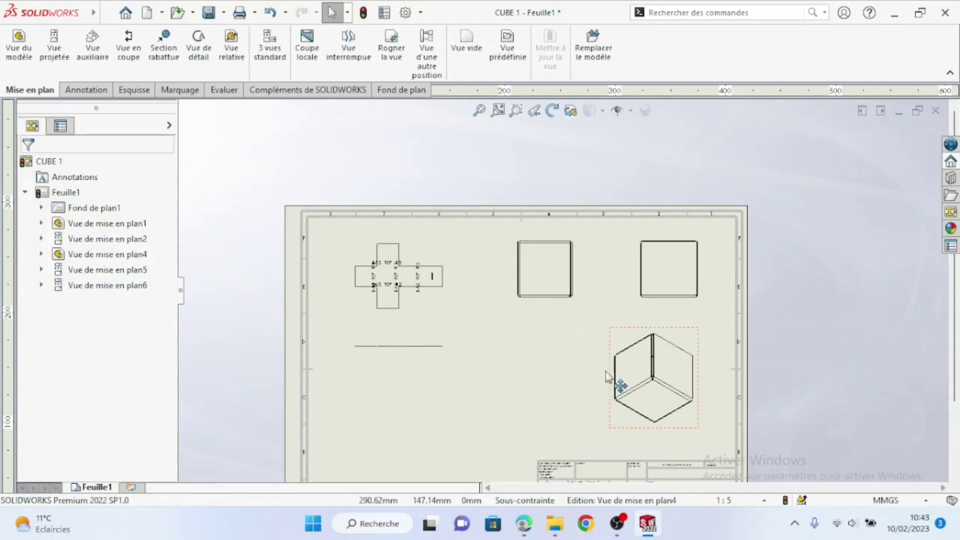
- Set the folded cube's isometric view to shaded-with-edges display
left_click(626, 423)
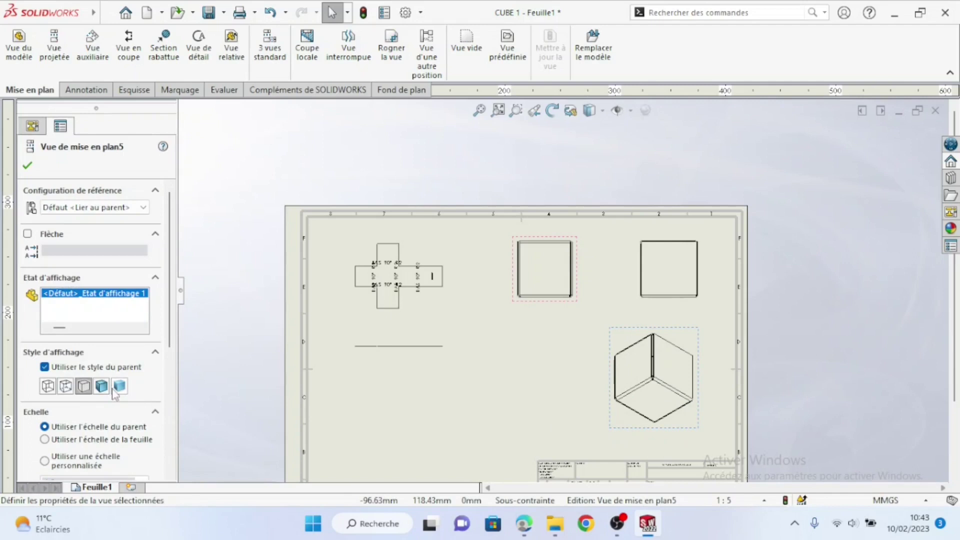
left_click(102, 386)
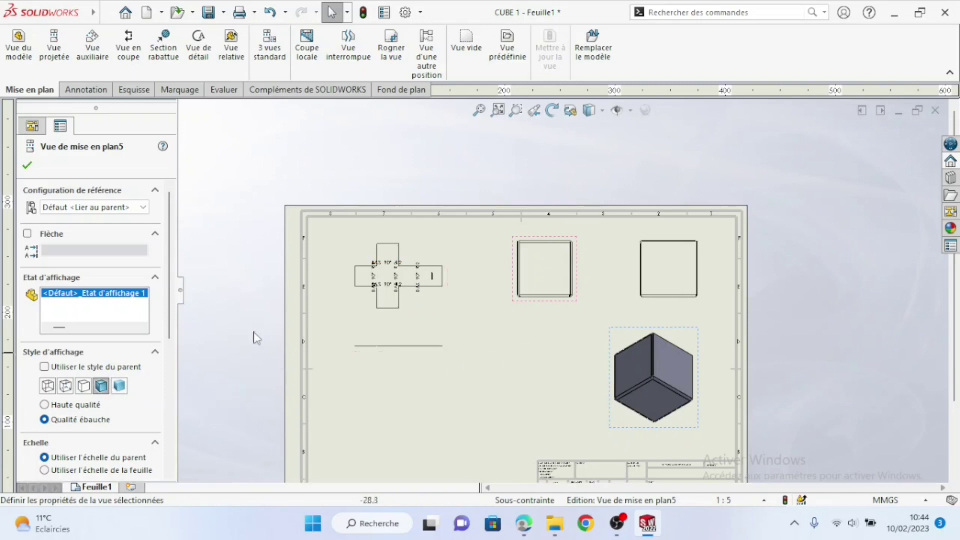
left_click(27, 166)
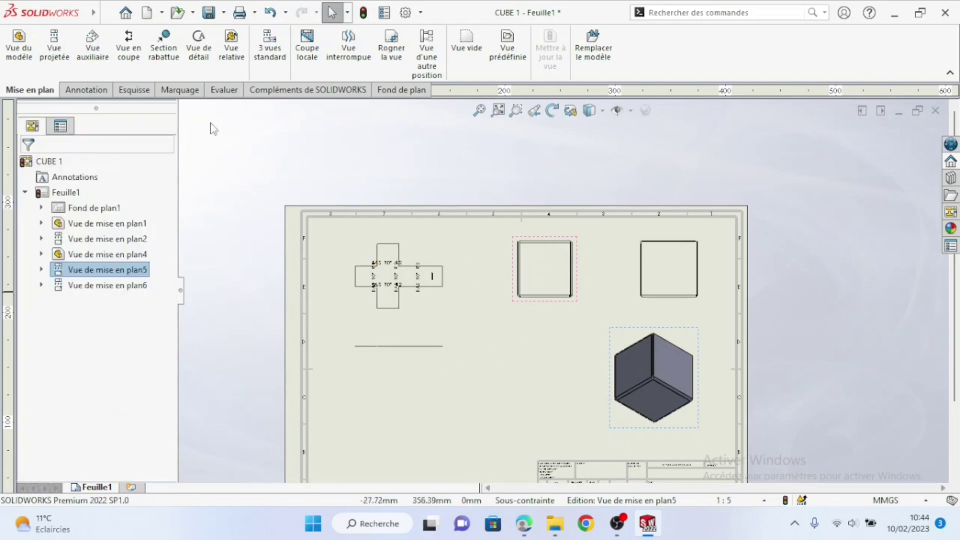
- Place a projected isometric view of the flat pattern diagonally below it and set its display to shaded with edges
left_click(52, 68)
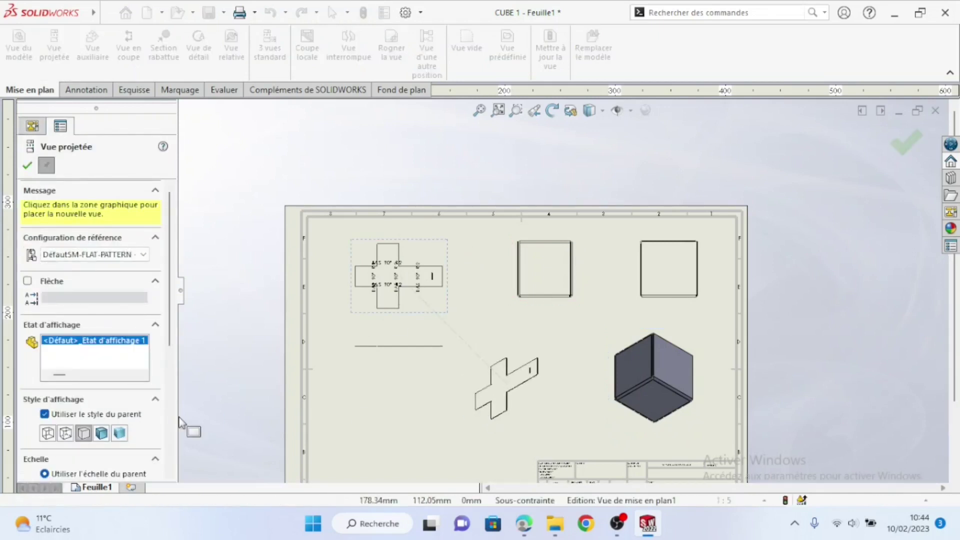
scroll(174, 333, "down", 3)
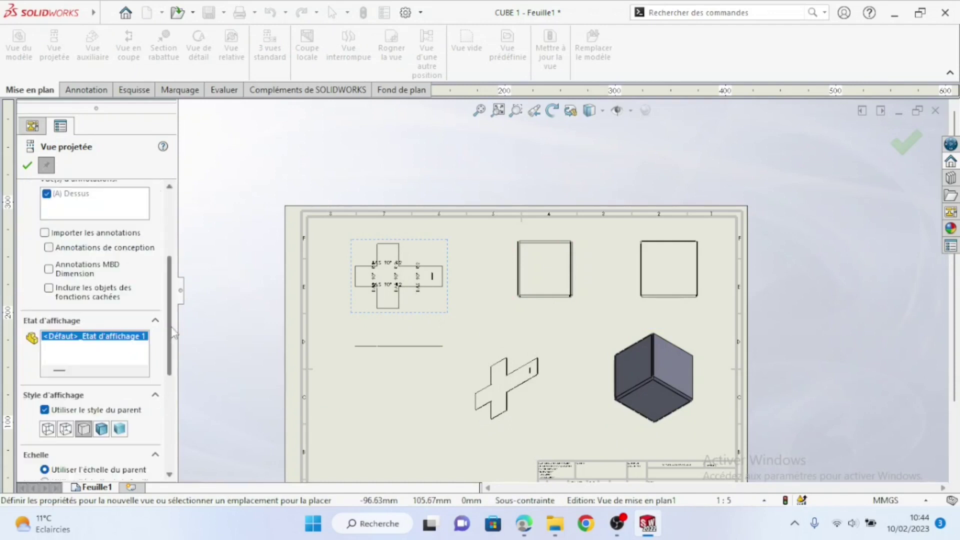
left_click(102, 429)
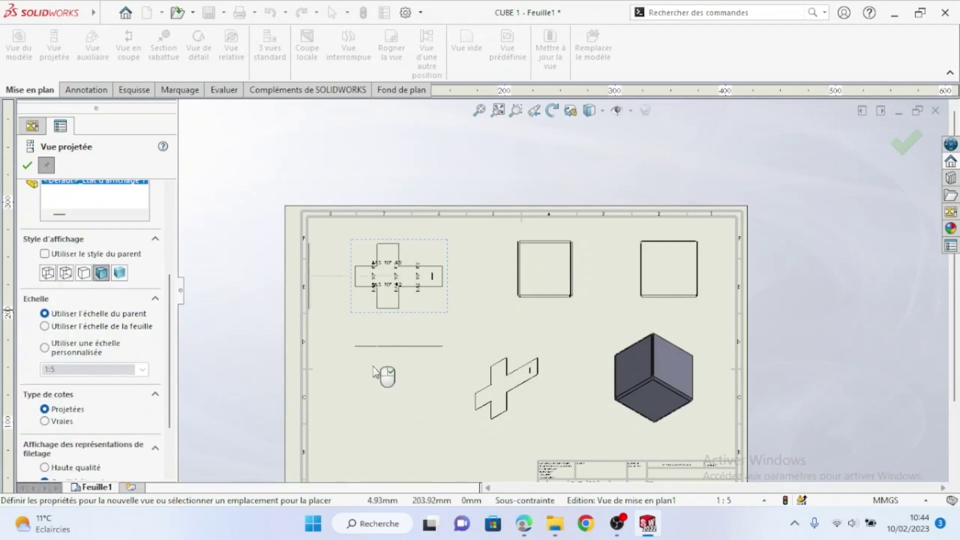
left_click(30, 170)
left_click(473, 410)
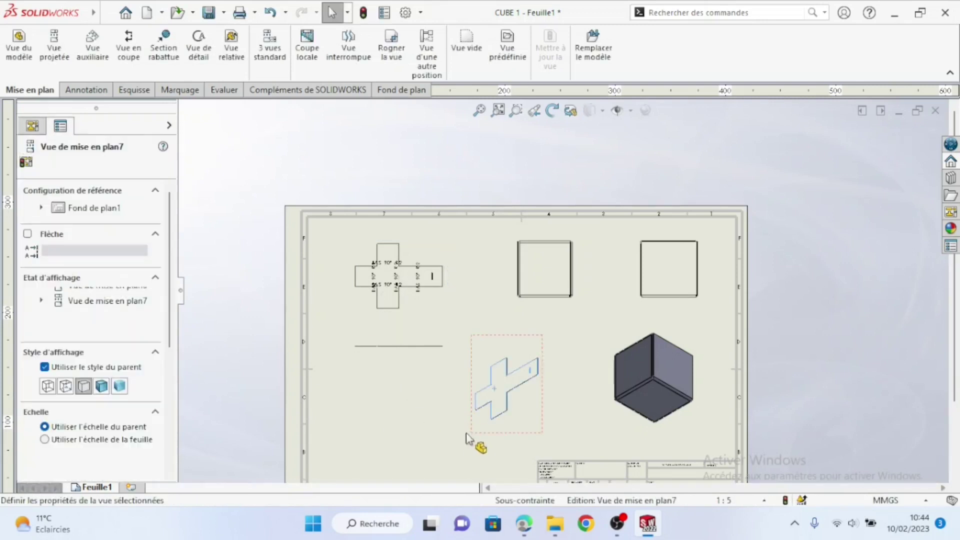
left_click(101, 386)
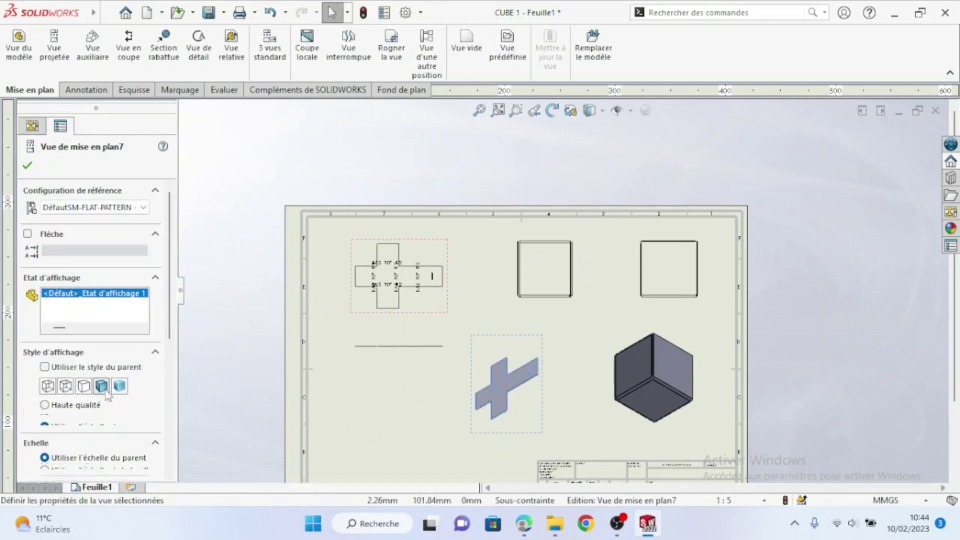
left_click(437, 398)
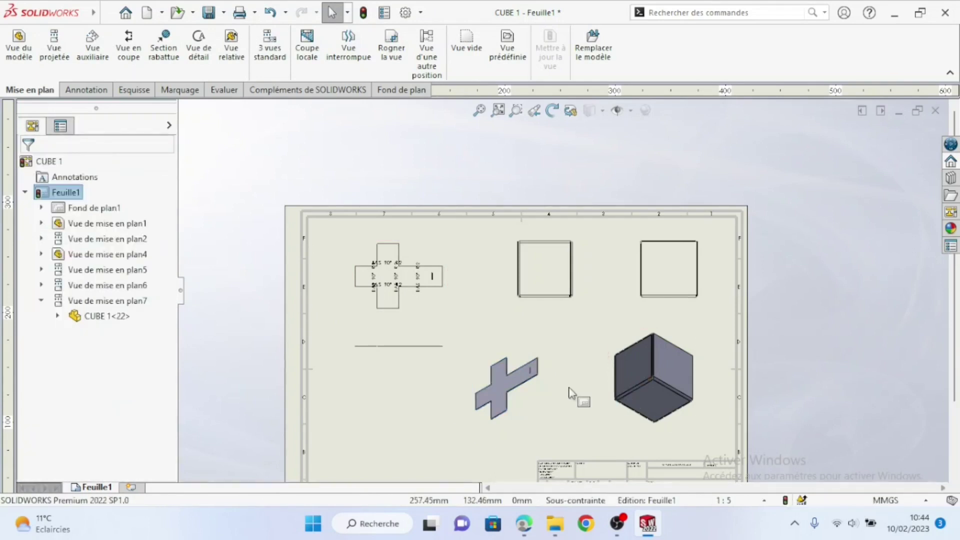
- Shift the flat pattern's vertical bend notes, moving the one nearest the slot outward toward it and the opposite outer one outward
scroll(583, 394, "down", 2)
scroll(550, 375, "up", 4)
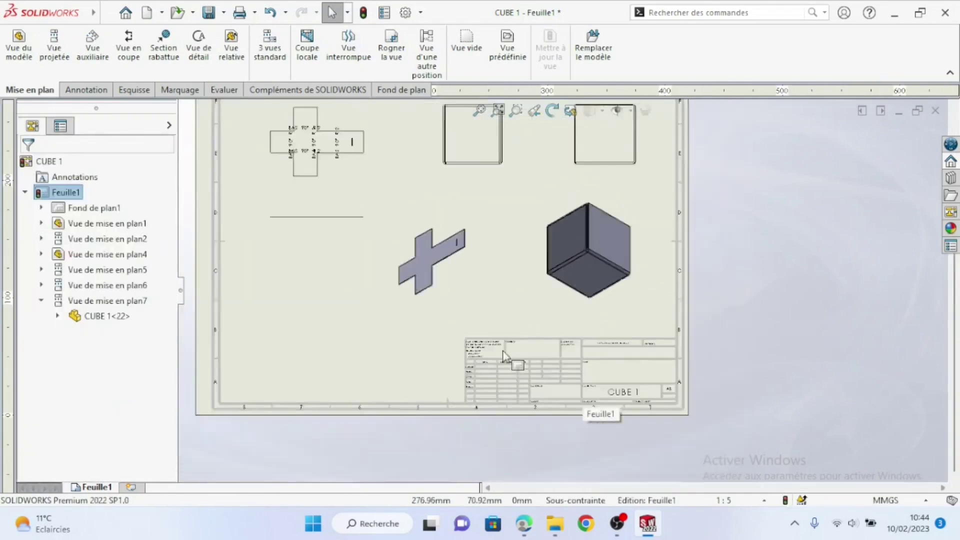
scroll(504, 355, "down", 1)
scroll(382, 240, "up", 4)
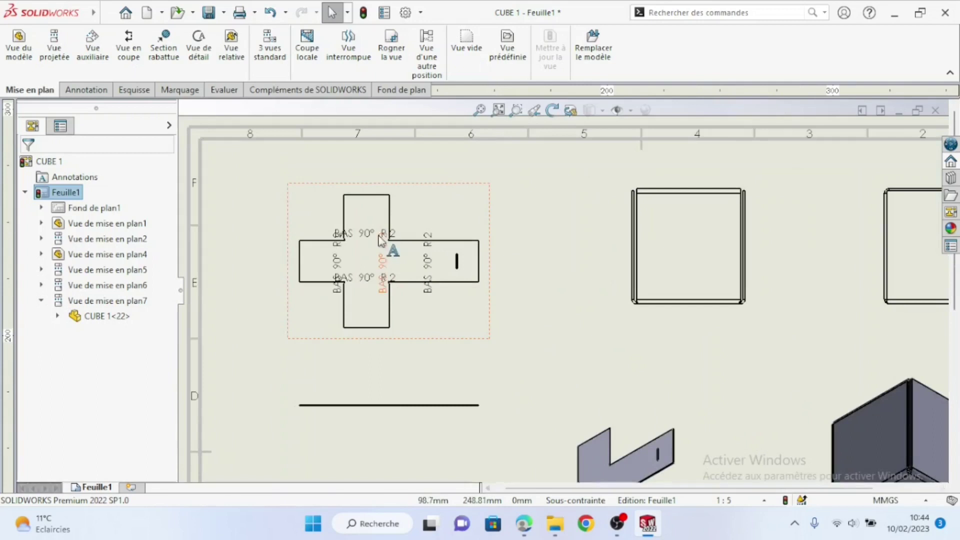
scroll(435, 296, "up", 3)
left_click_drag(522, 289, 569, 280)
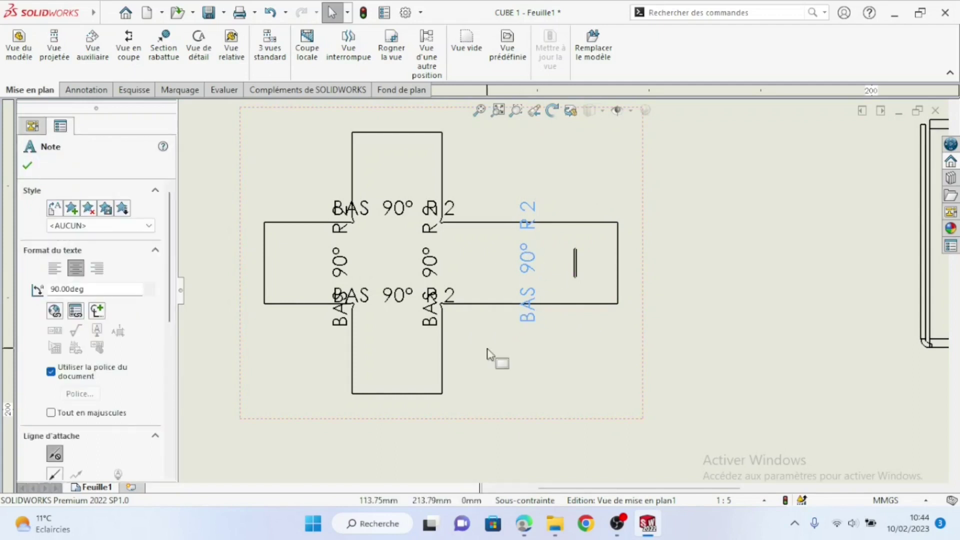
left_click(527, 291)
scroll(354, 266, "down", 5)
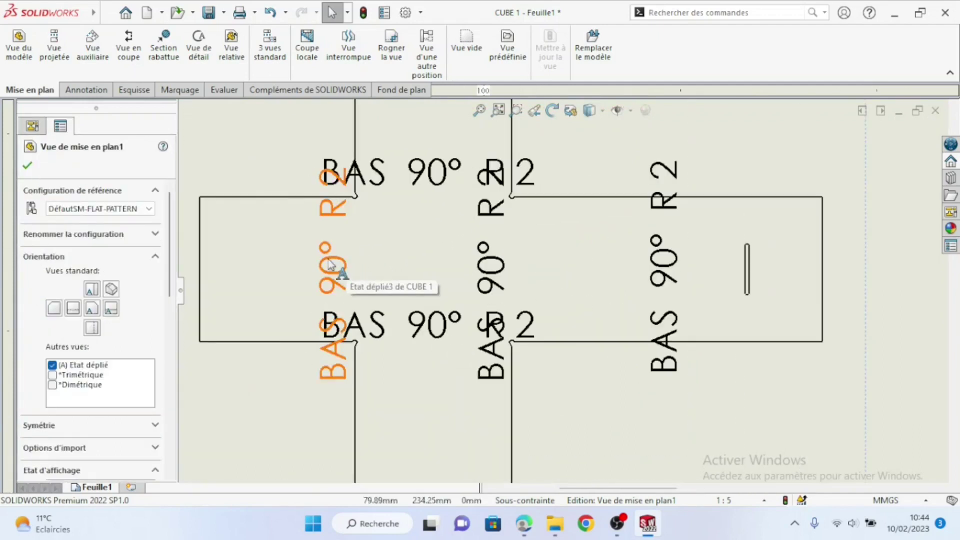
left_click_drag(259, 263, 302, 263)
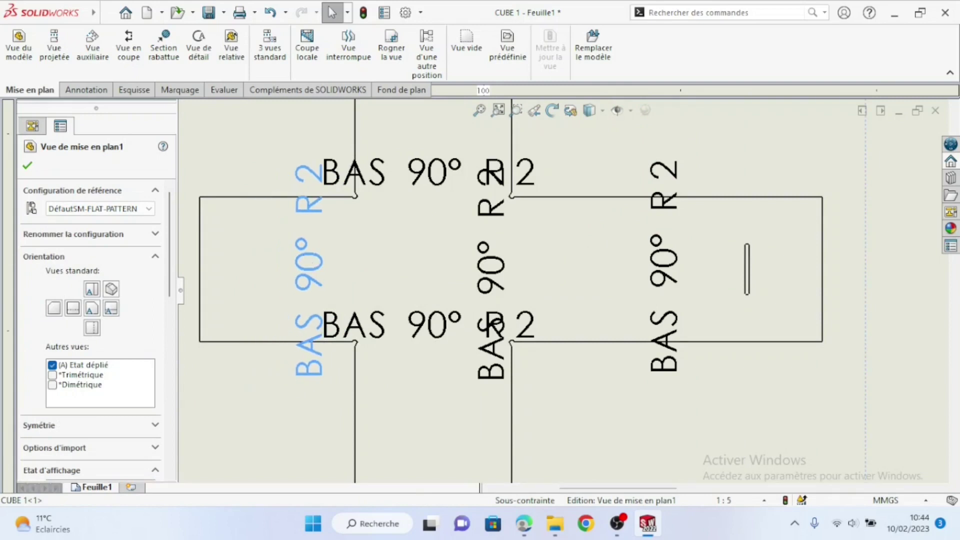
scroll(620, 385, "up", 5)
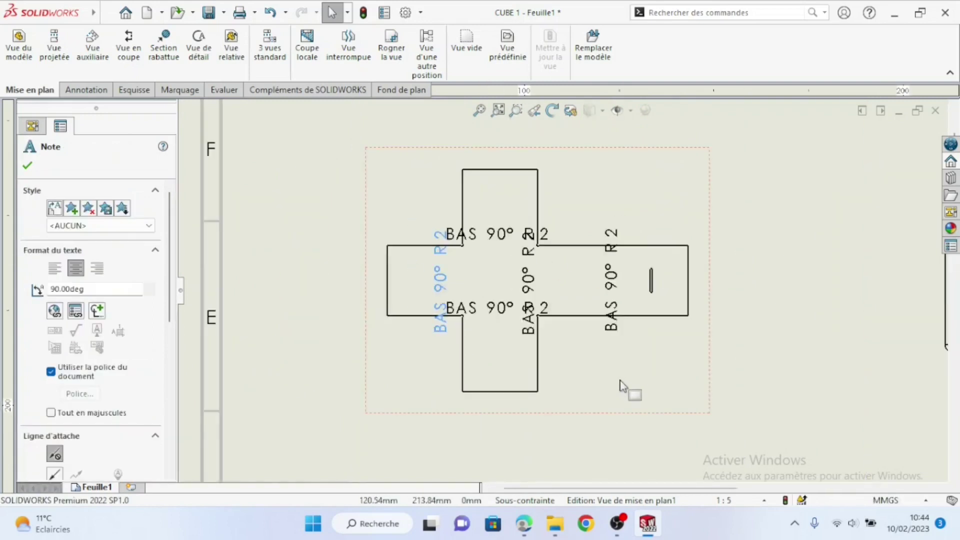
scroll(780, 355, "up", 3)
scroll(792, 326, "down", 5)
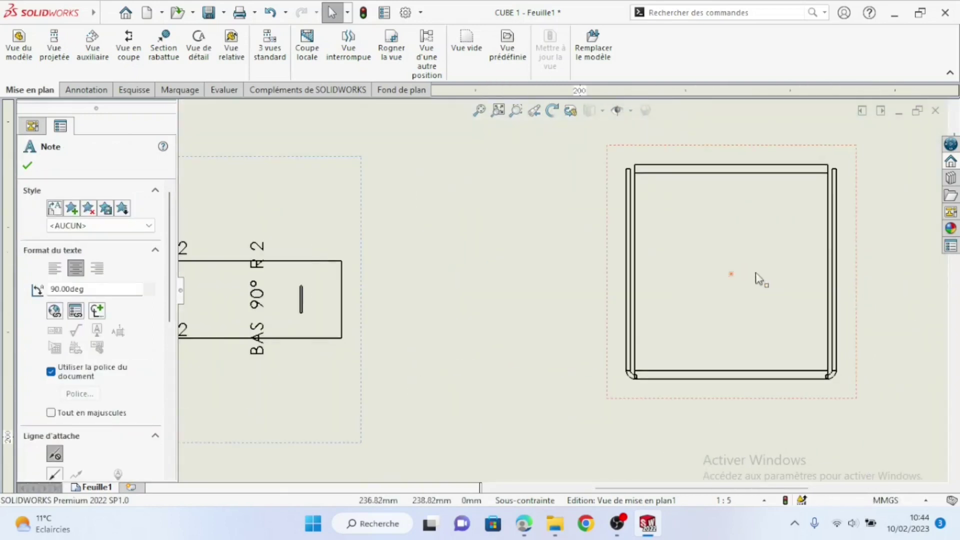
scroll(687, 275, "up", 5)
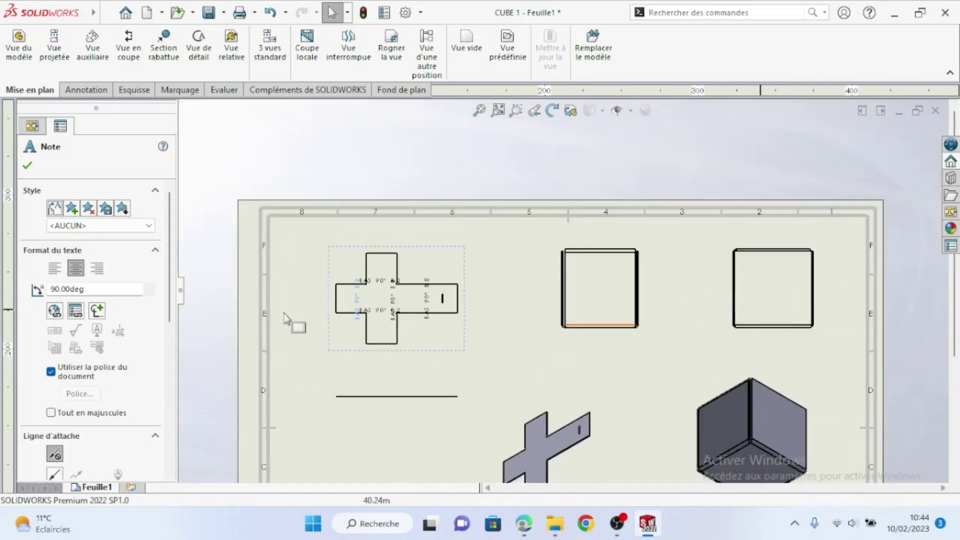
left_click(35, 163)
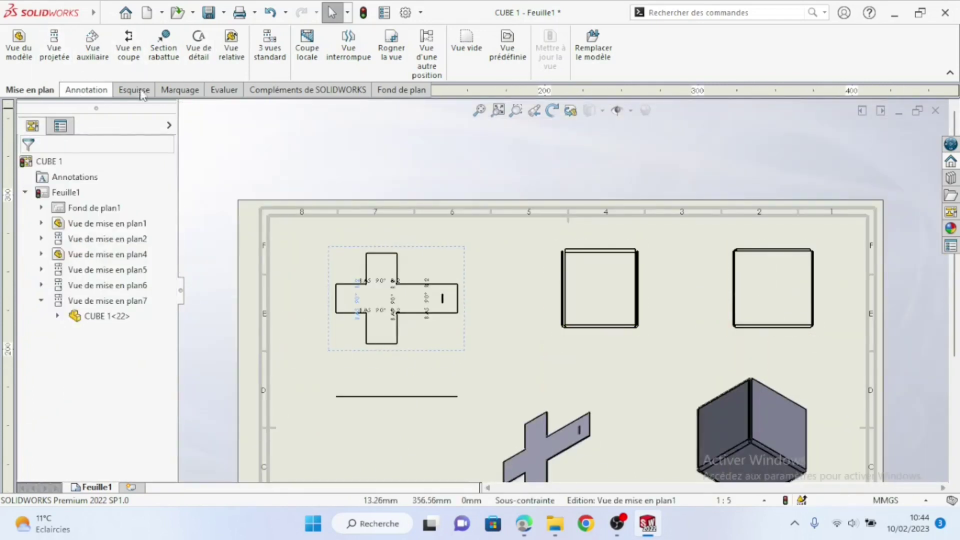
- Dimension the sheet thickness on the edge view below the flat pattern, placing the dimension beside its left end
left_click(111, 93)
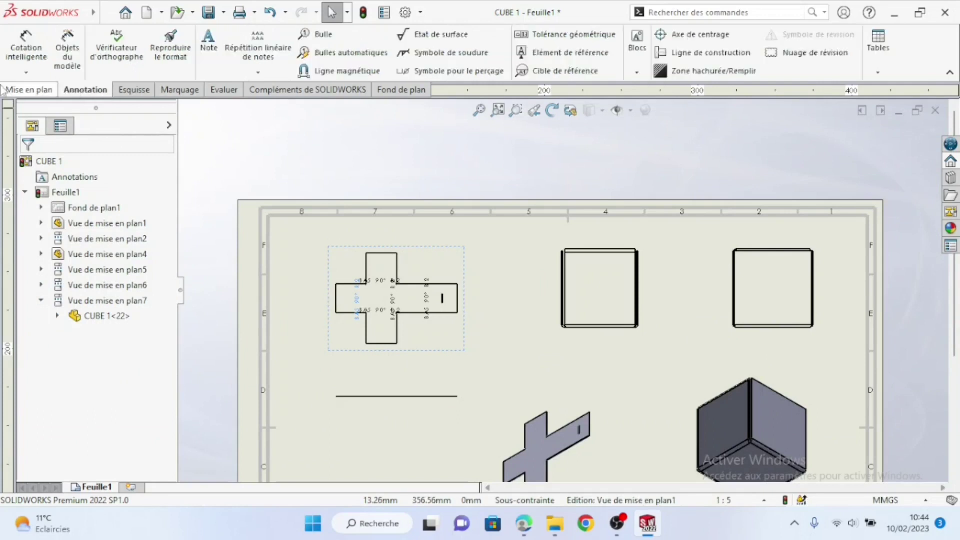
left_click(27, 50)
scroll(327, 435, "up", 2)
scroll(385, 376, "up", 4)
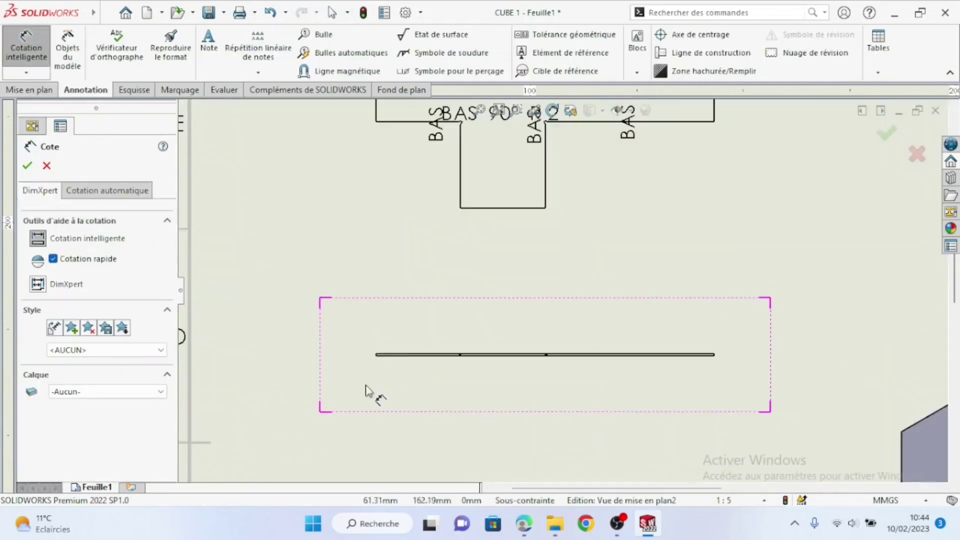
left_click(424, 352)
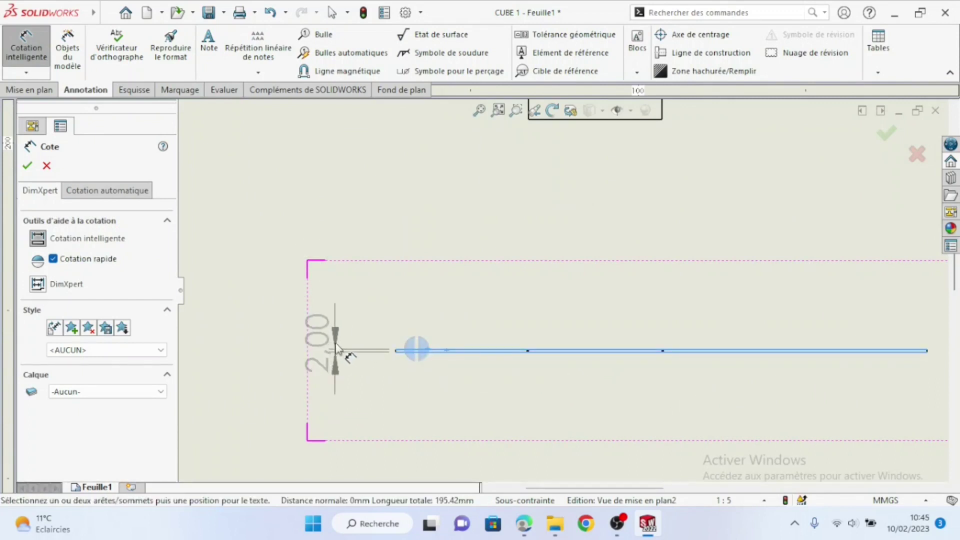
left_click(322, 368)
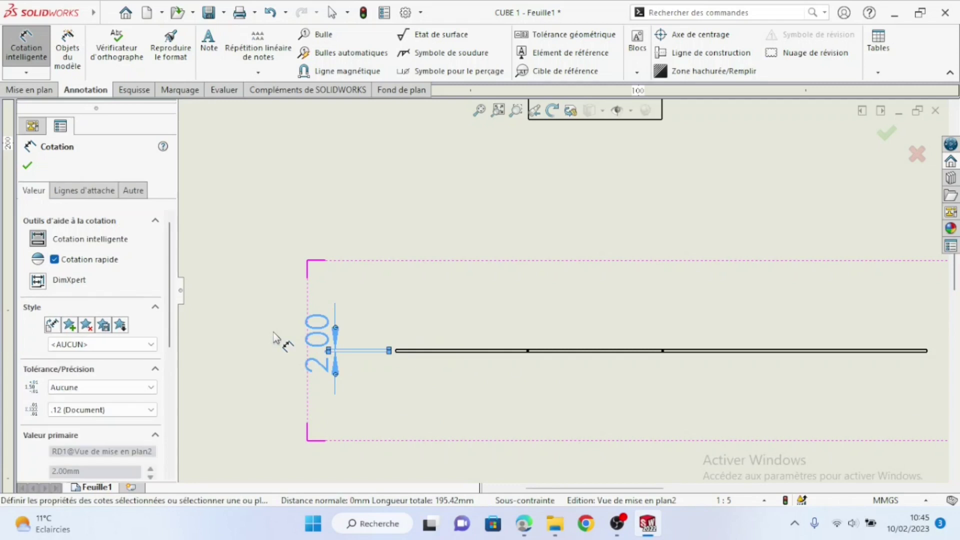
left_click(496, 387)
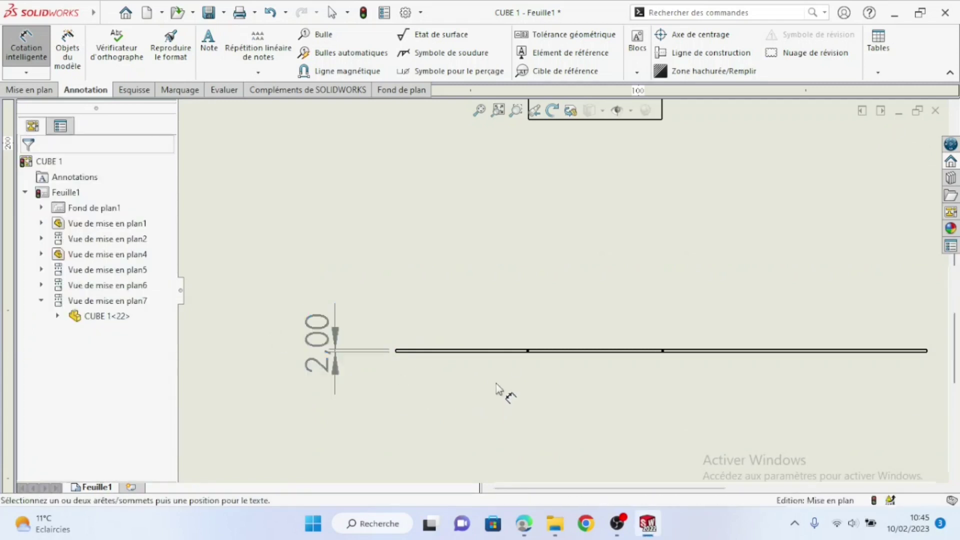
- Dimension the overall width of the folded cube's front view between its outer side edges, placing the dimension below the view
scroll(496, 383, "up", 5)
scroll(590, 381, "up", 2)
scroll(549, 312, "down", 2)
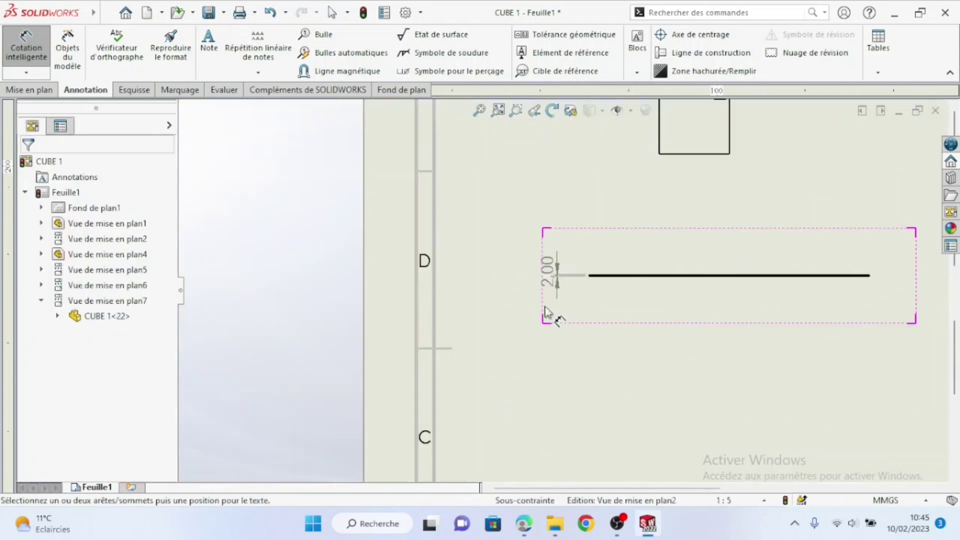
scroll(804, 278, "up", 3)
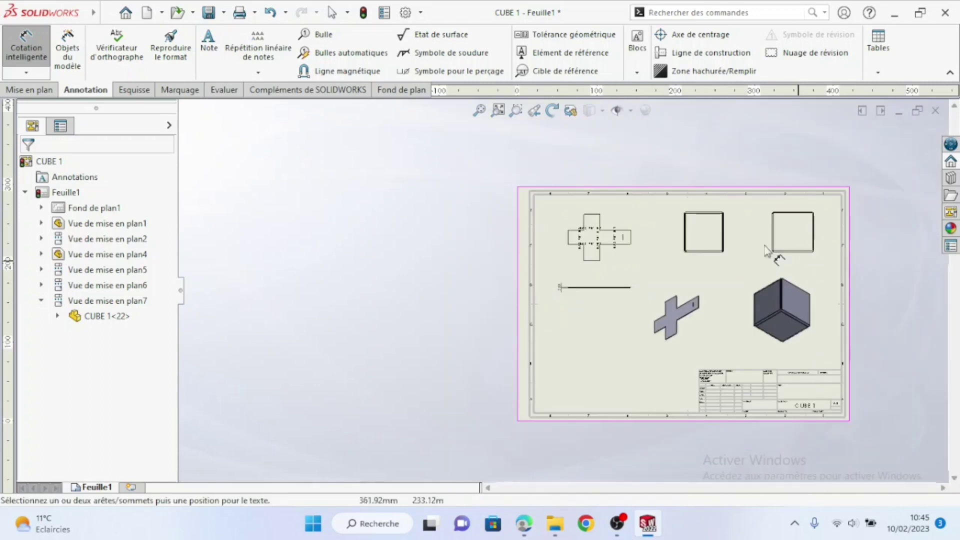
scroll(793, 246, "down", 4)
key("Escape")
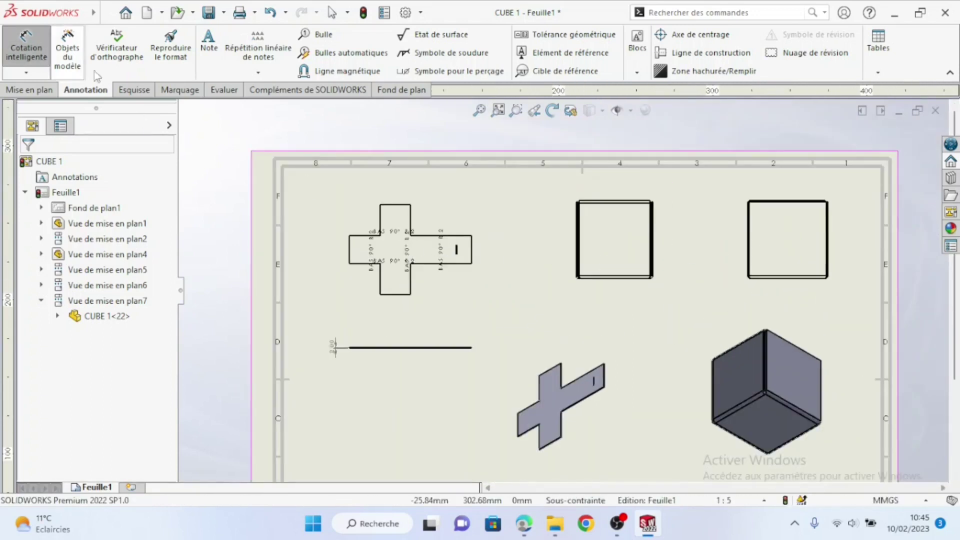
scroll(620, 240, "down", 3)
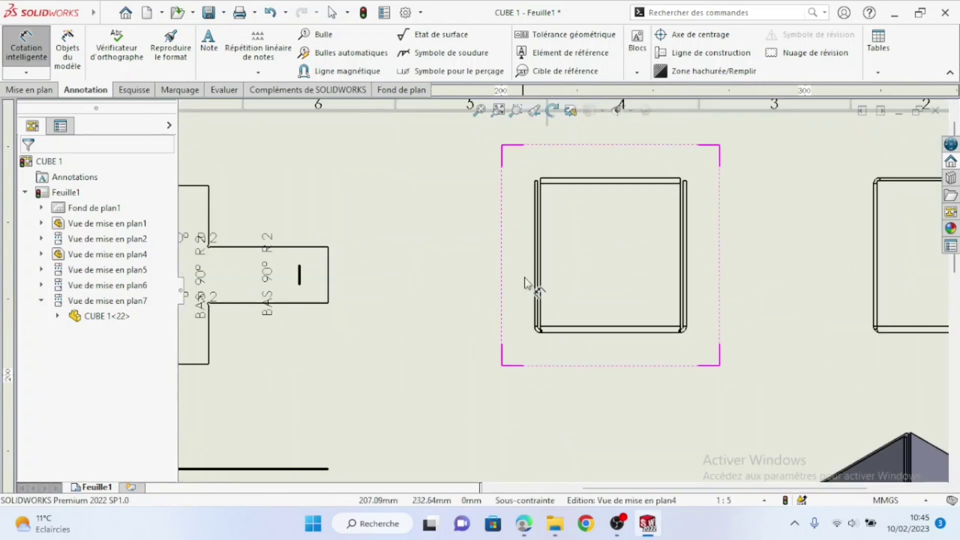
scroll(531, 306, "down", 4)
left_click(555, 317)
scroll(765, 317, "up", 3)
scroll(701, 283, "down", 2)
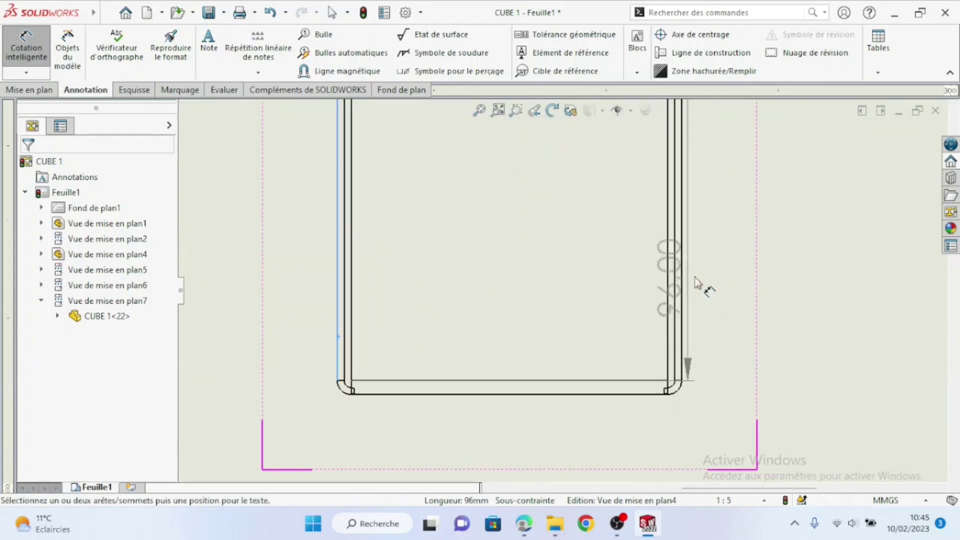
left_click(676, 300)
left_click(515, 451)
scroll(550, 401, "up", 4)
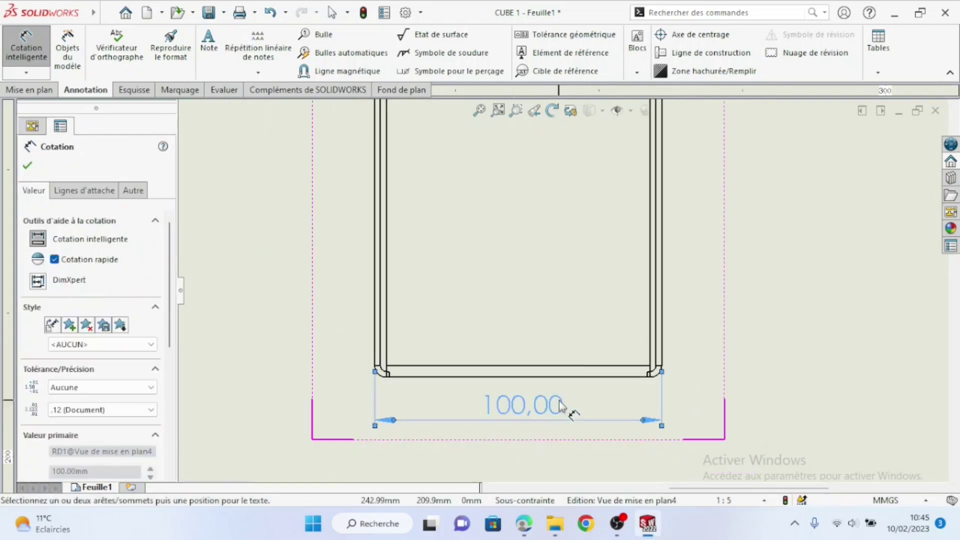
- Dimension the overall height of the folded cube's front view from its top edge to its bottom edge, placing the dimension on the left
scroll(552, 186, "down", 3)
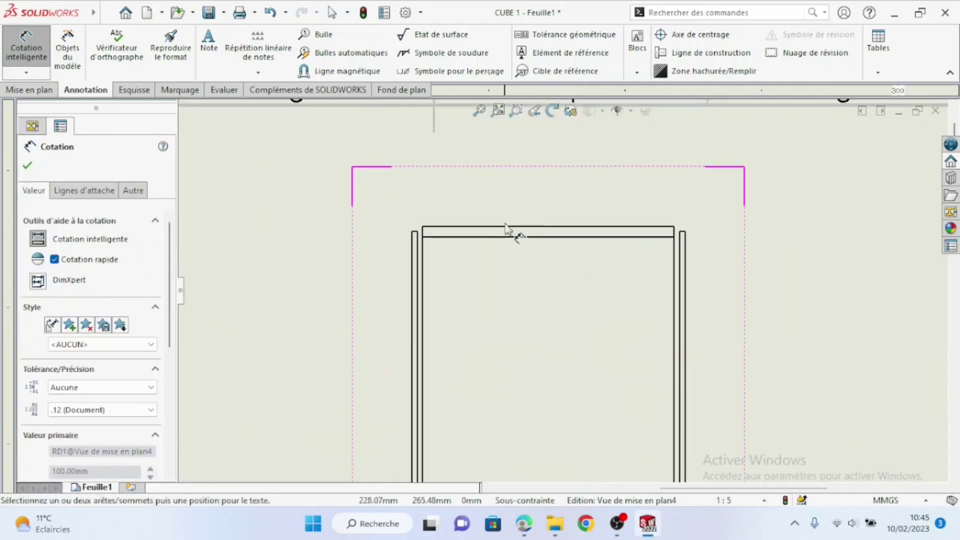
left_click(503, 232)
scroll(550, 361, "up", 3)
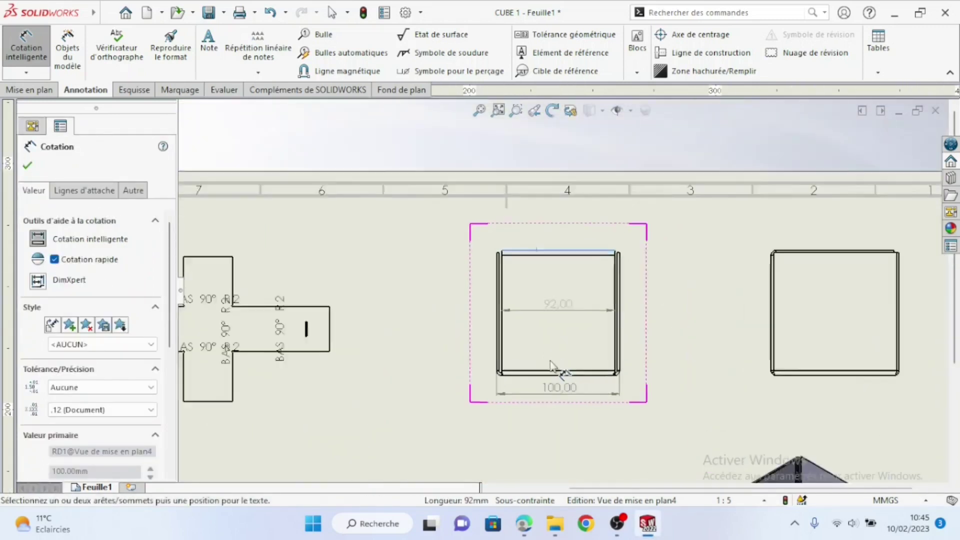
scroll(520, 370, "down", 2)
scroll(520, 370, "down", 6)
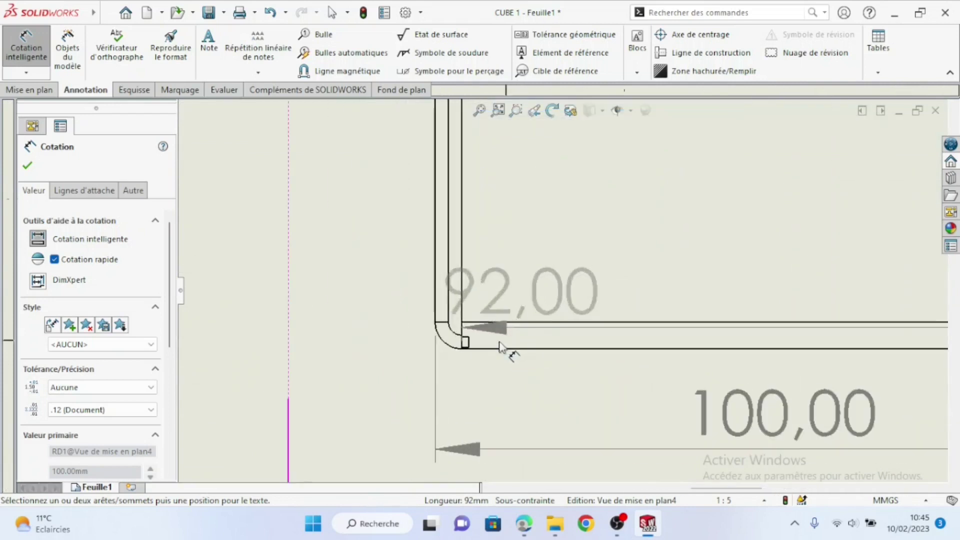
left_click(539, 349)
scroll(411, 270, "up", 4)
scroll(468, 268, "down", 2)
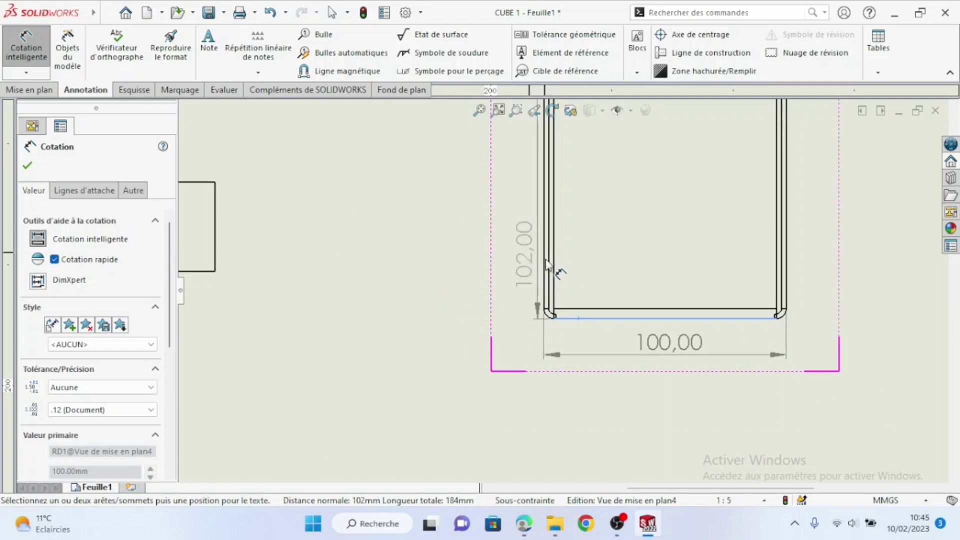
scroll(504, 281, "up", 2)
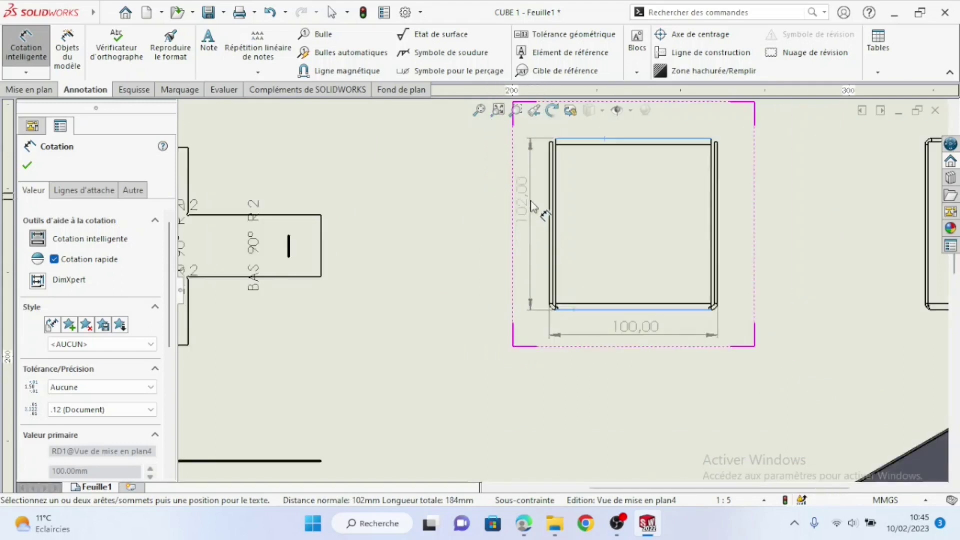
left_click(527, 212)
scroll(560, 160, "down", 5)
scroll(520, 200, "up", 3)
scroll(550, 226, "up", 4)
scroll(800, 365, "up", 4)
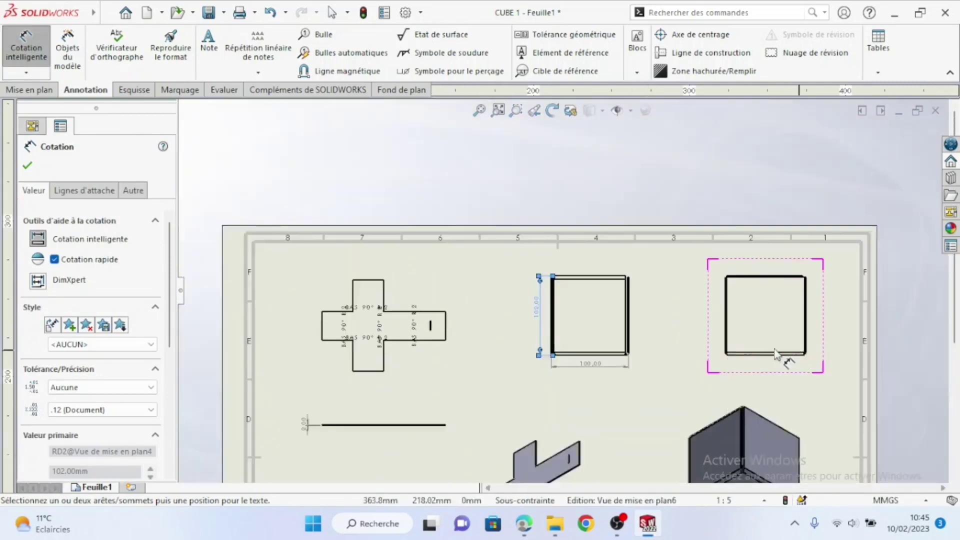
scroll(695, 323, "down", 4)
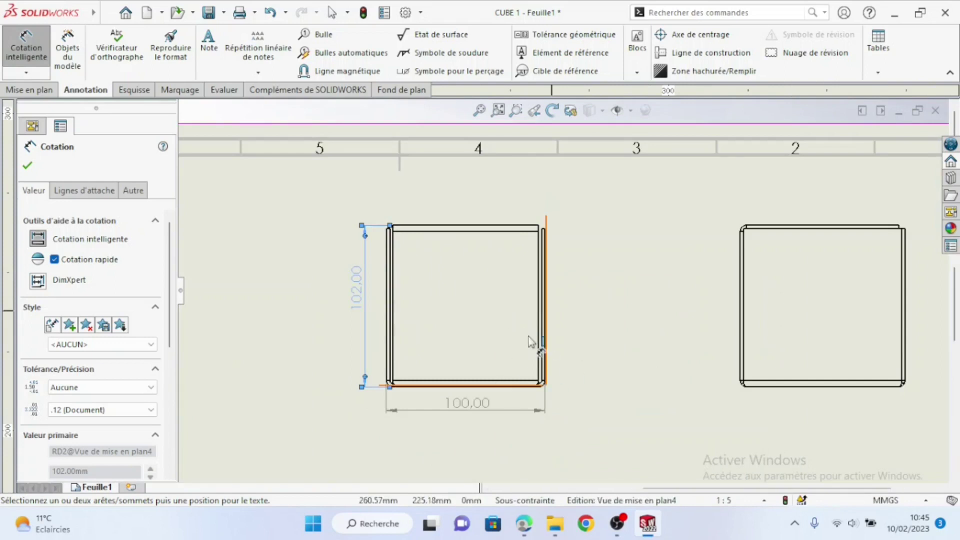
scroll(500, 335, "down", 1)
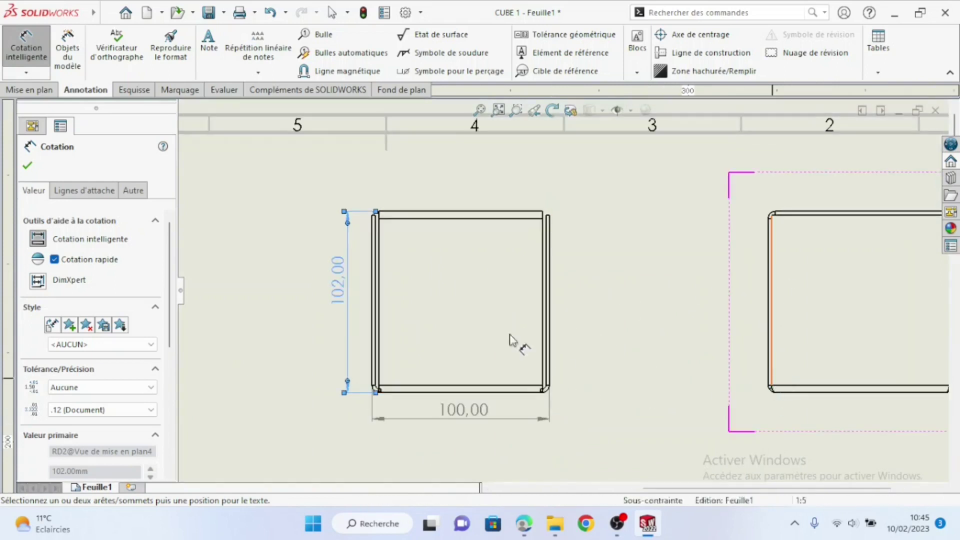
left_click(31, 90)
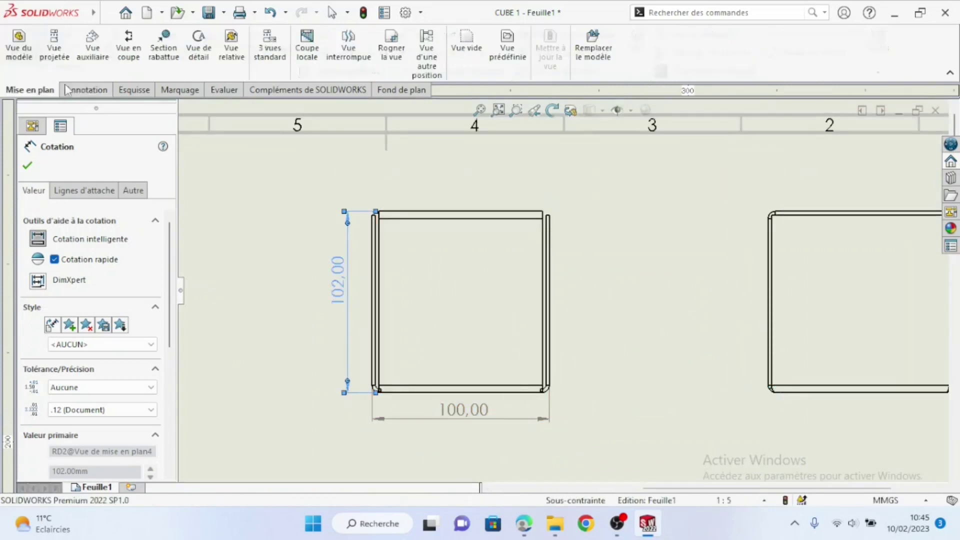
left_click(26, 59)
left_click(46, 166)
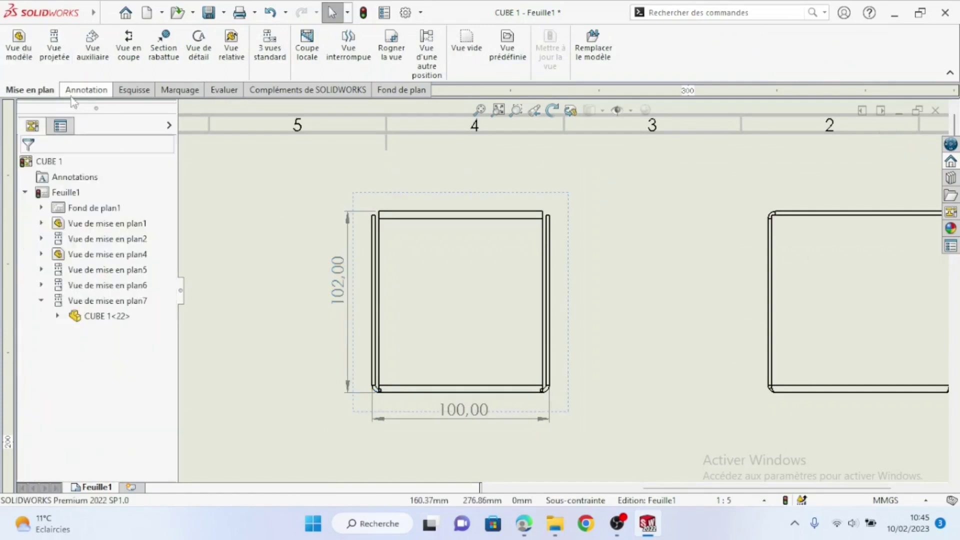
left_click(134, 90)
left_click(31, 48)
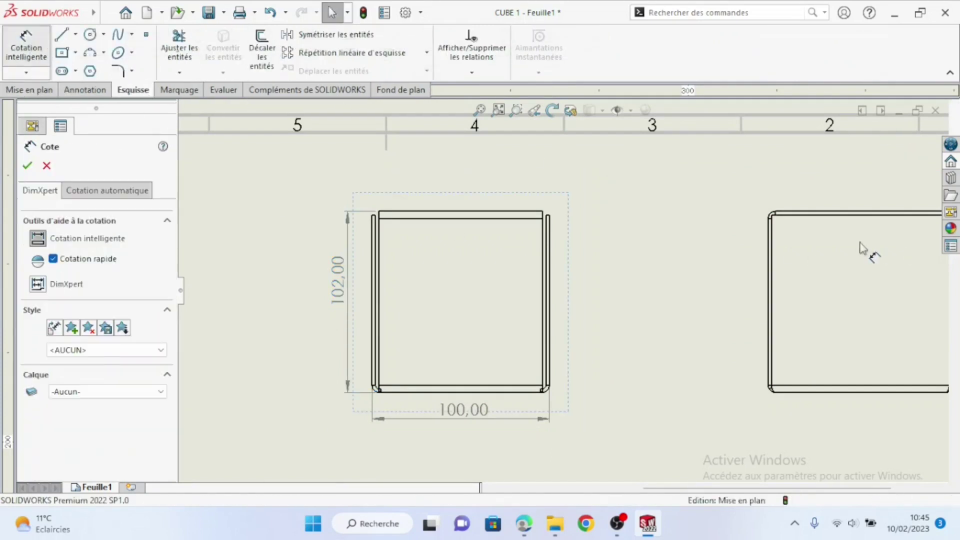
scroll(786, 300, "up", 3)
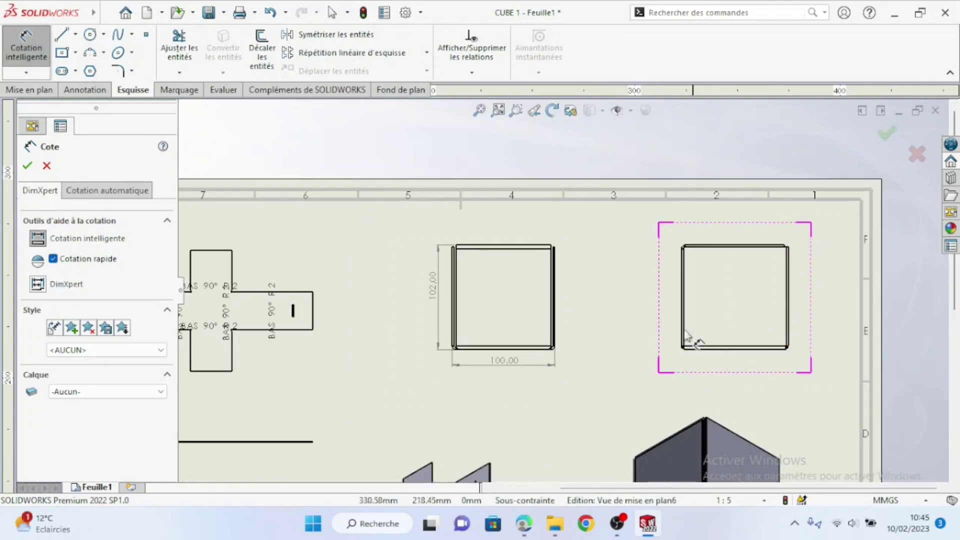
left_click(715, 246)
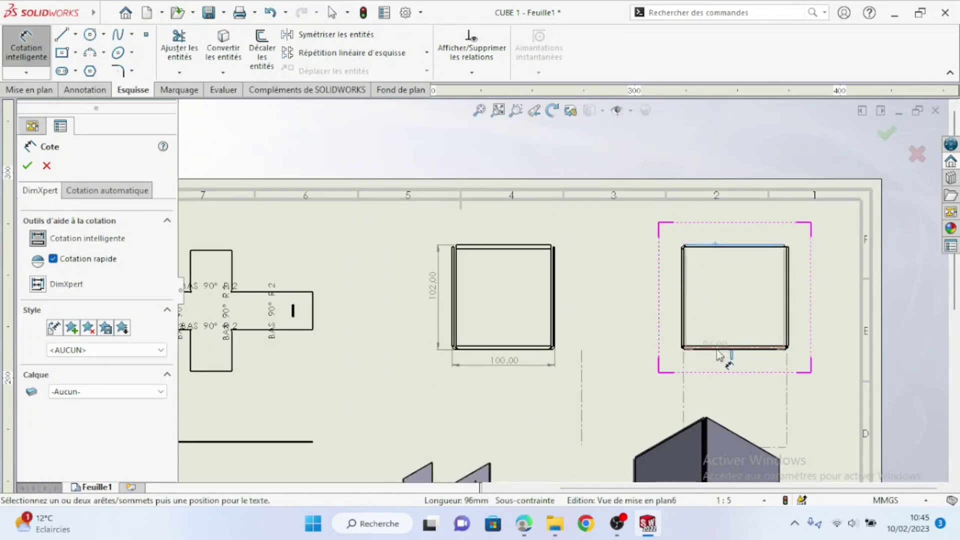
scroll(727, 360, "down", 2)
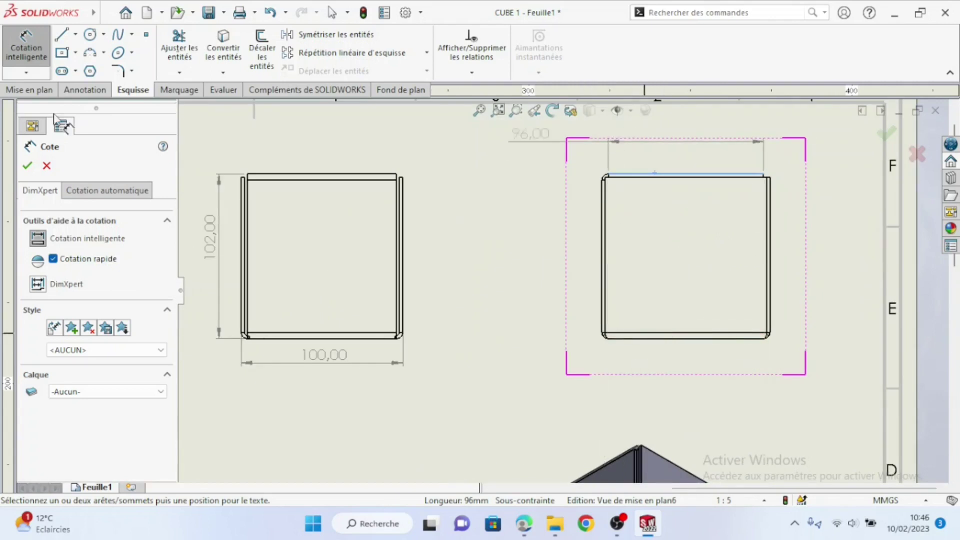
left_click(26, 59)
- Dimension the overall width of the folded cube's side view between its outer vertical edges, placing the dimension below the view
left_click(26, 59)
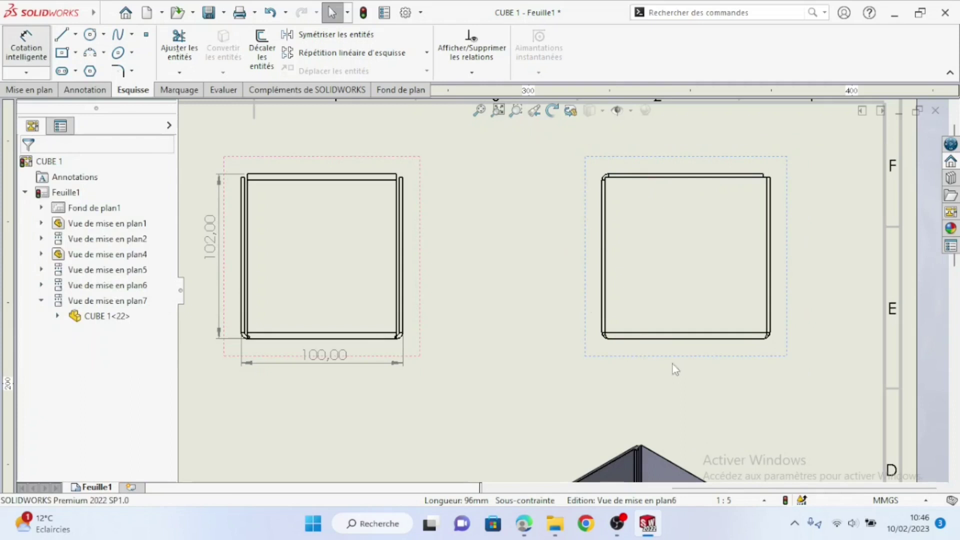
left_click(603, 245)
left_click(768, 250)
left_click(707, 368)
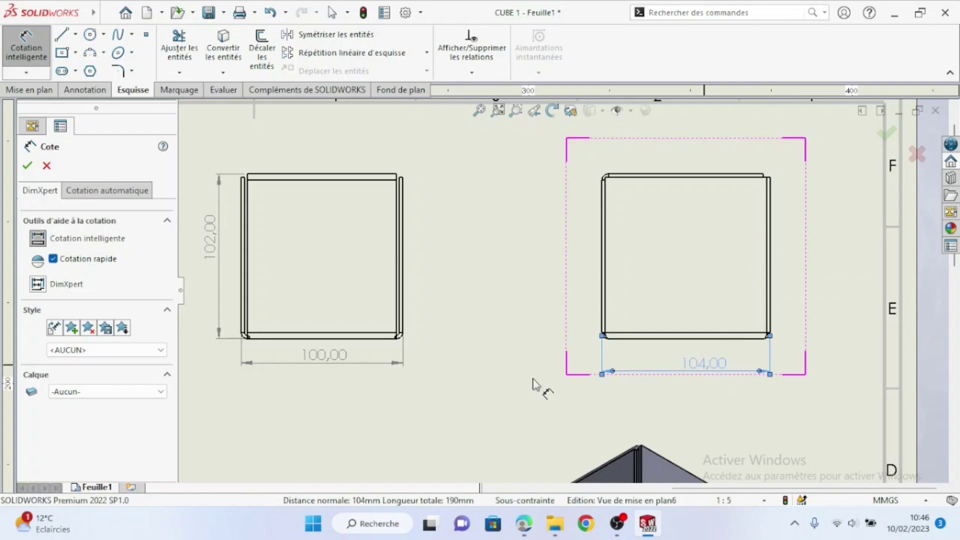
left_click(630, 395)
scroll(620, 392, "up", 5)
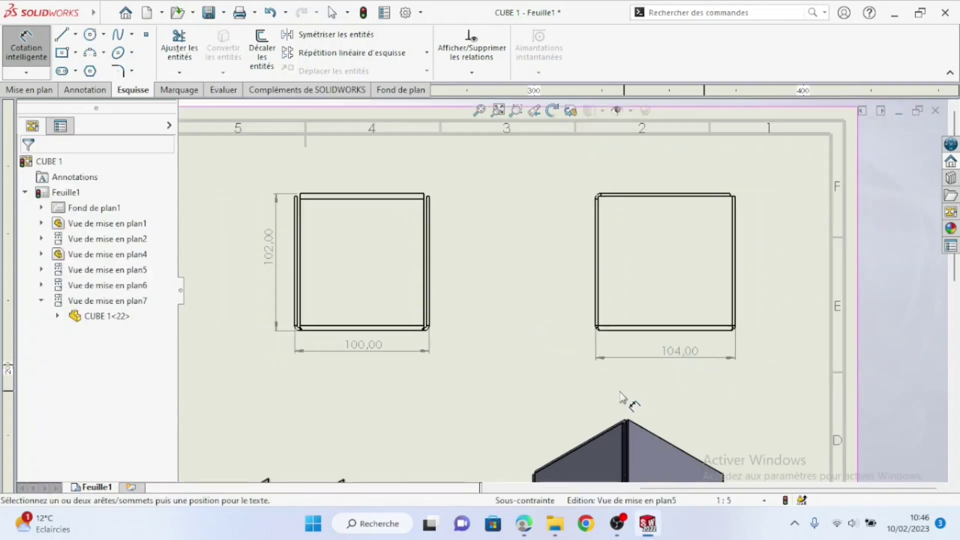
scroll(403, 364, "up", 5)
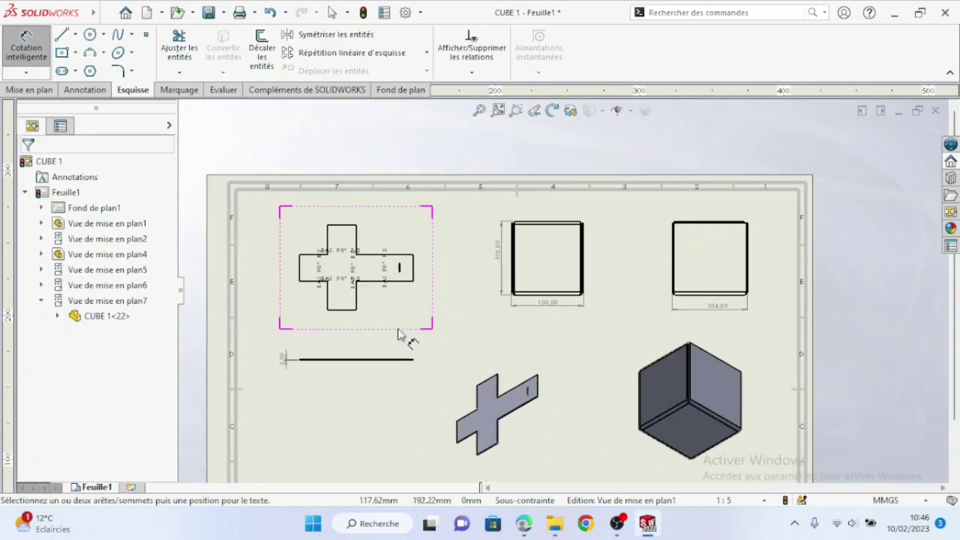
scroll(574, 378, "down", 4)
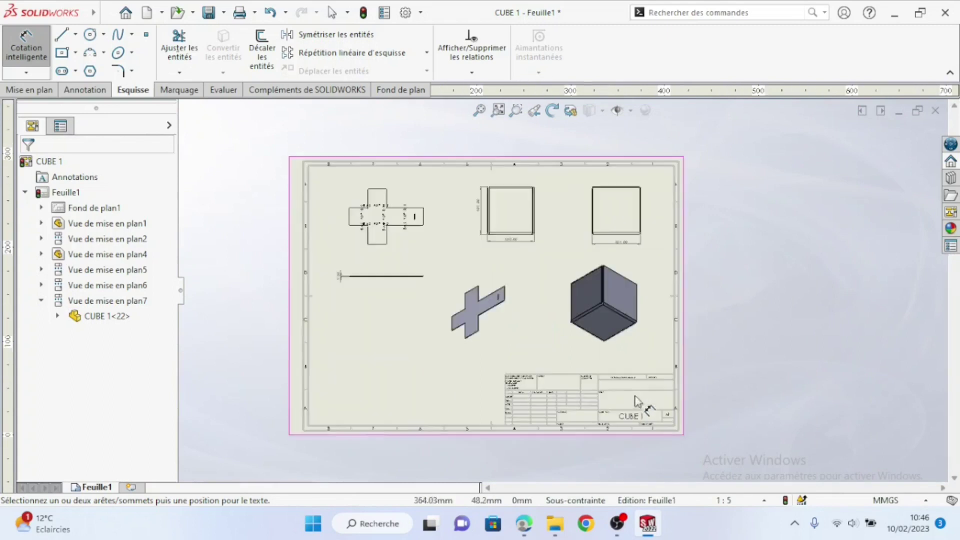
right_click(76, 209)
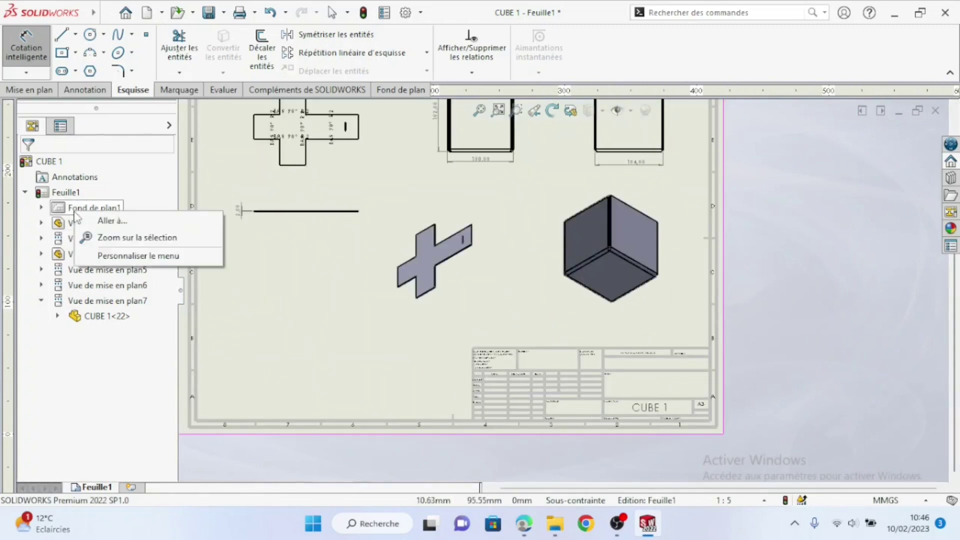
key("Escape")
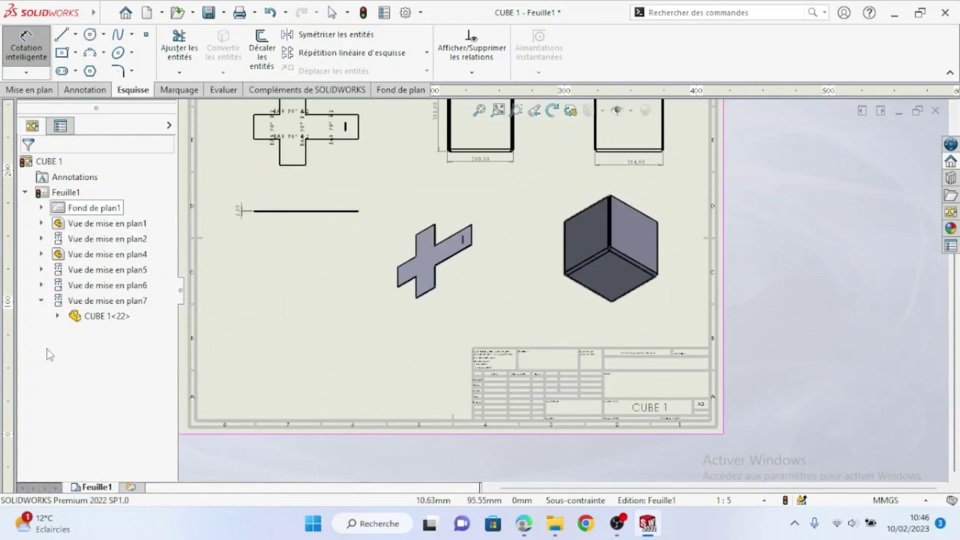
right_click(70, 192)
left_click(83, 409)
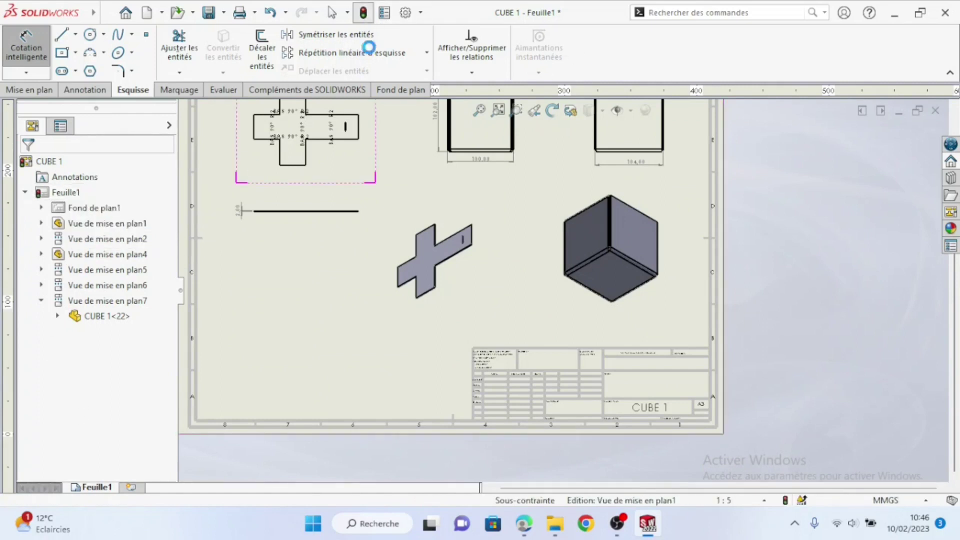
key("Escape")
left_click(75, 207)
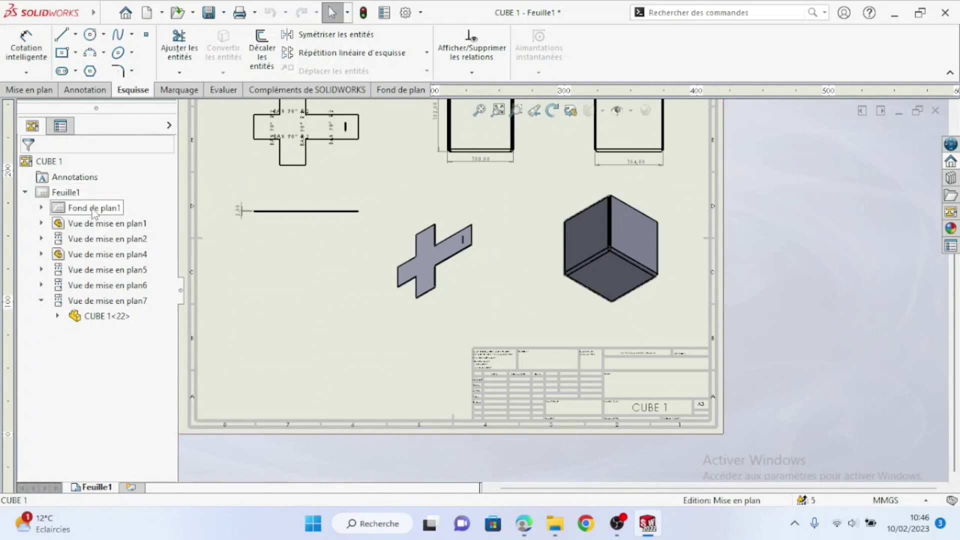
left_click(97, 208)
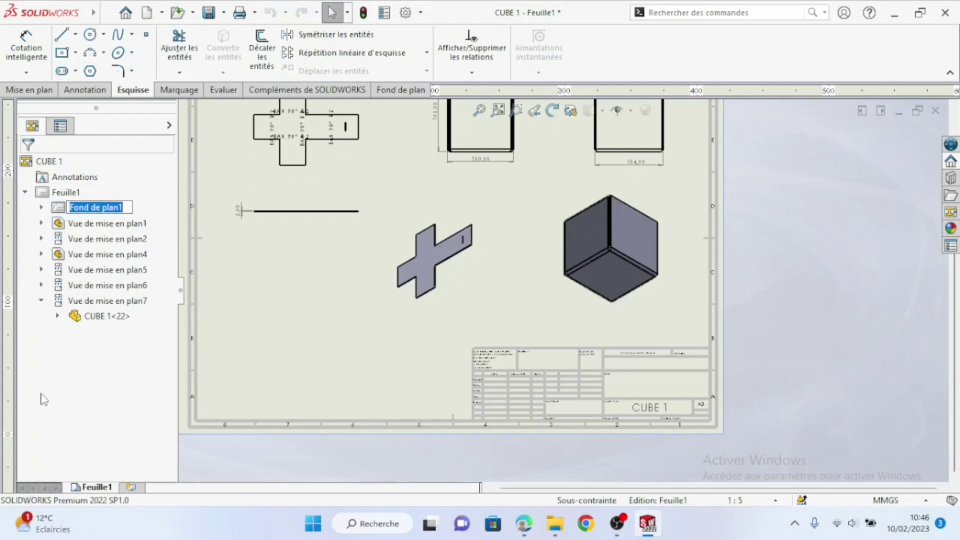
key("Escape")
- Open the sheet format of Feuille1 for editing and bring up the title block's author and signature table
right_click(60, 208)
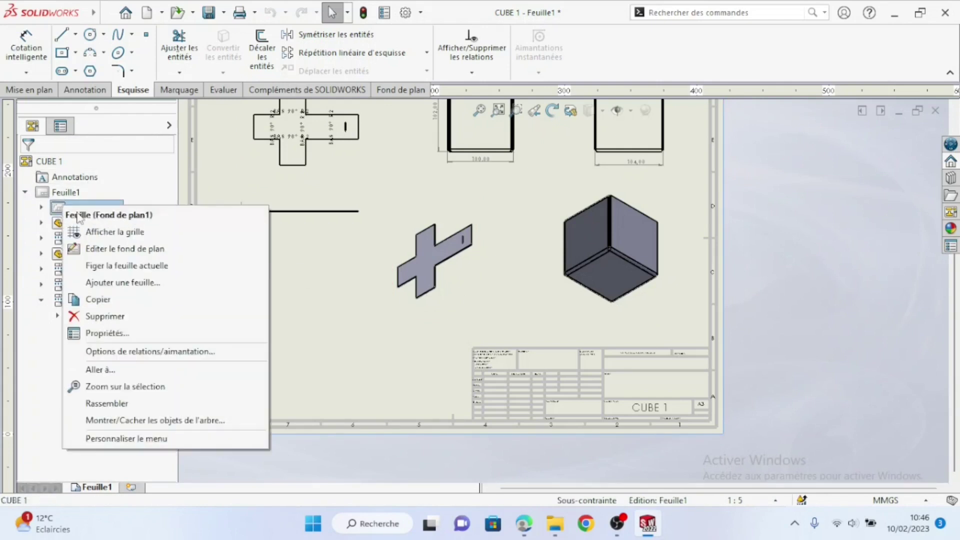
left_click(140, 253)
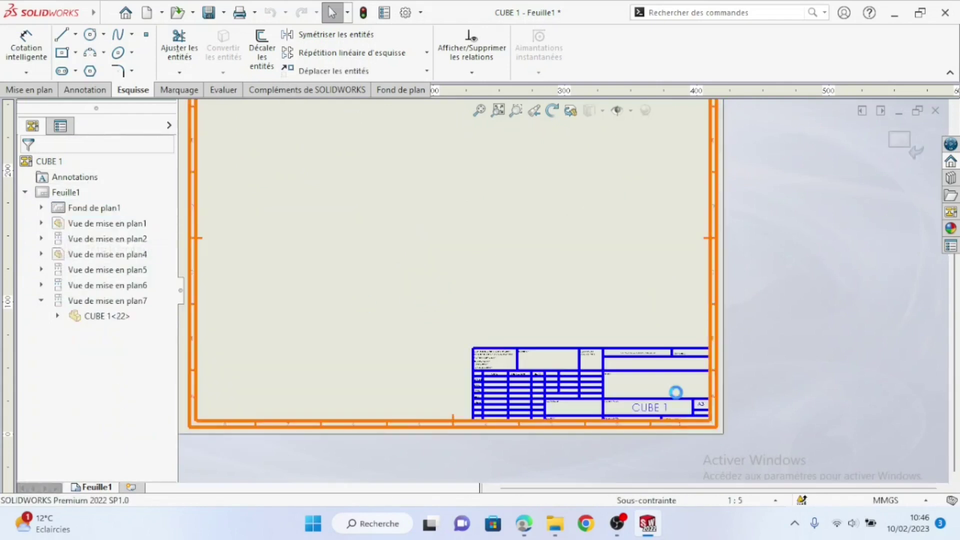
scroll(675, 397, "down", 4)
scroll(467, 352, "down", 4)
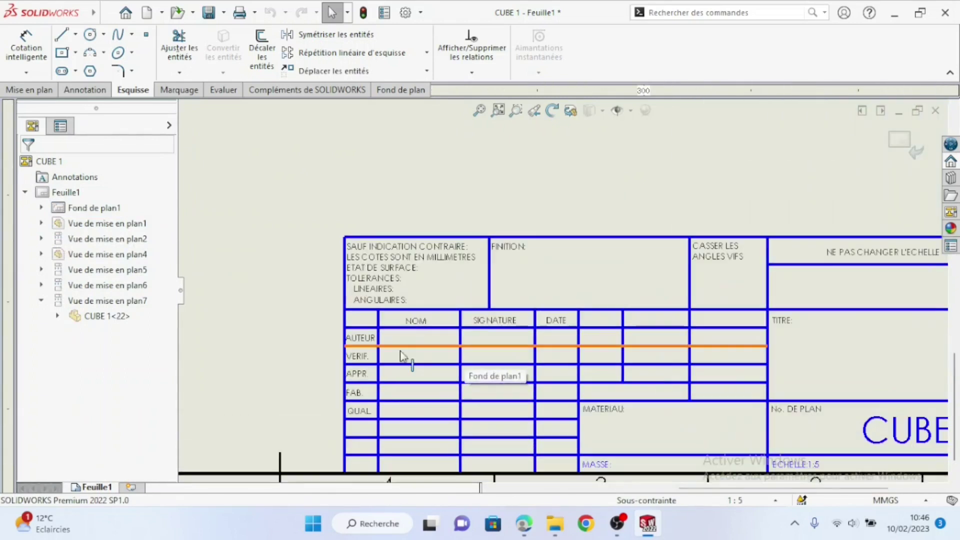
- Add a note with the author's name in the title block's NOM column beside AUTEUR, and end the Note command
left_click(86, 91)
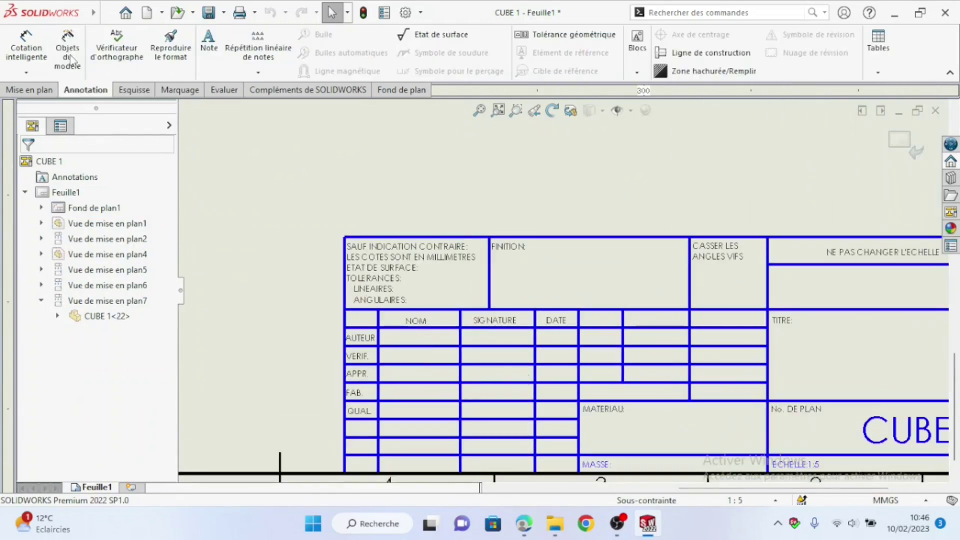
left_click(389, 348)
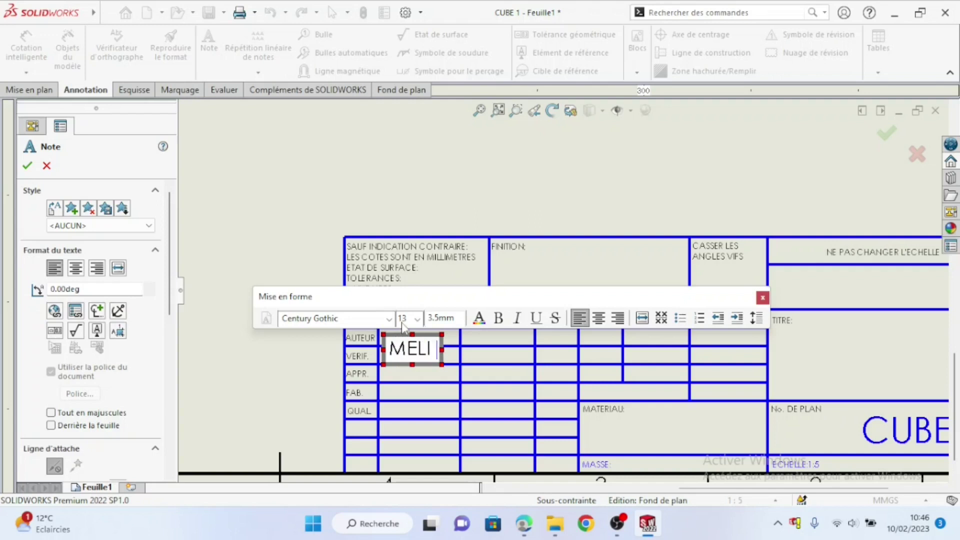
left_click(417, 319)
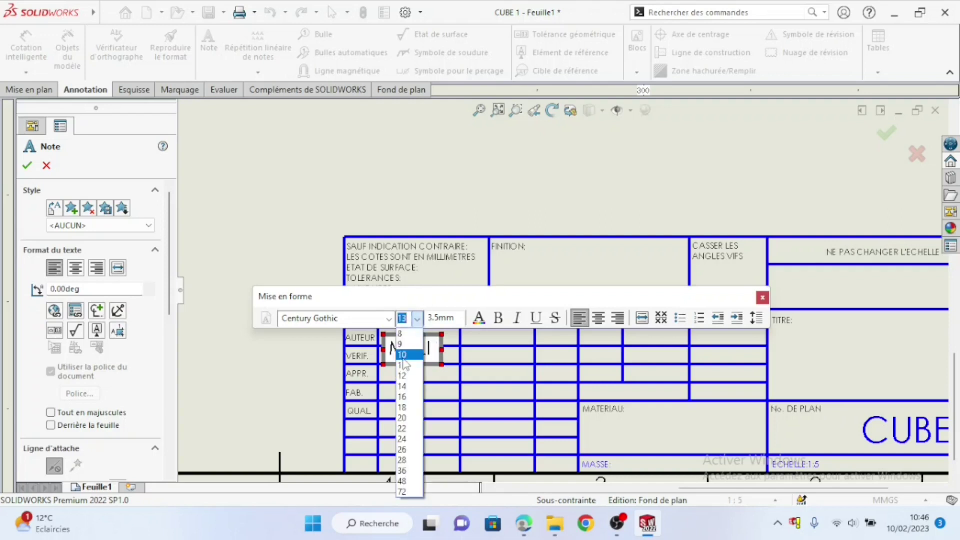
left_click(414, 339)
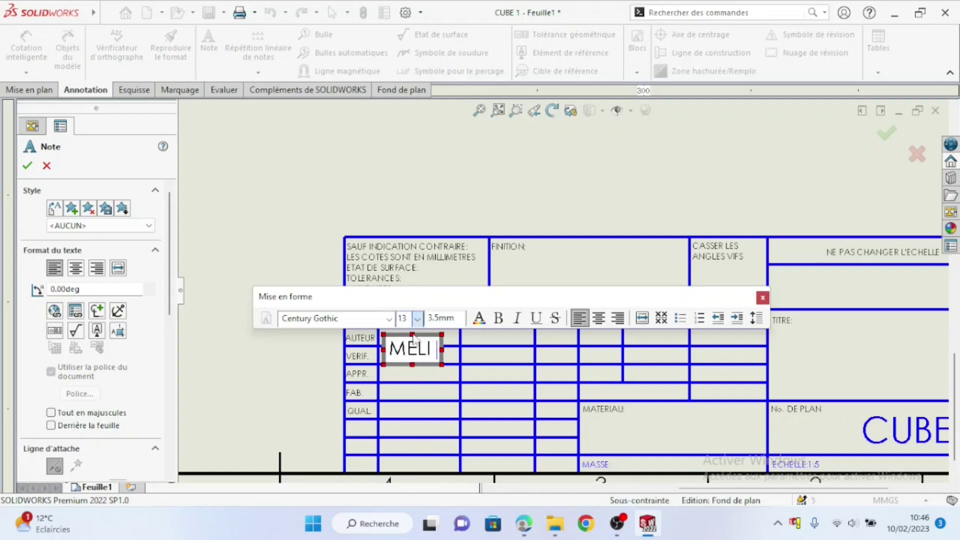
left_click(258, 387)
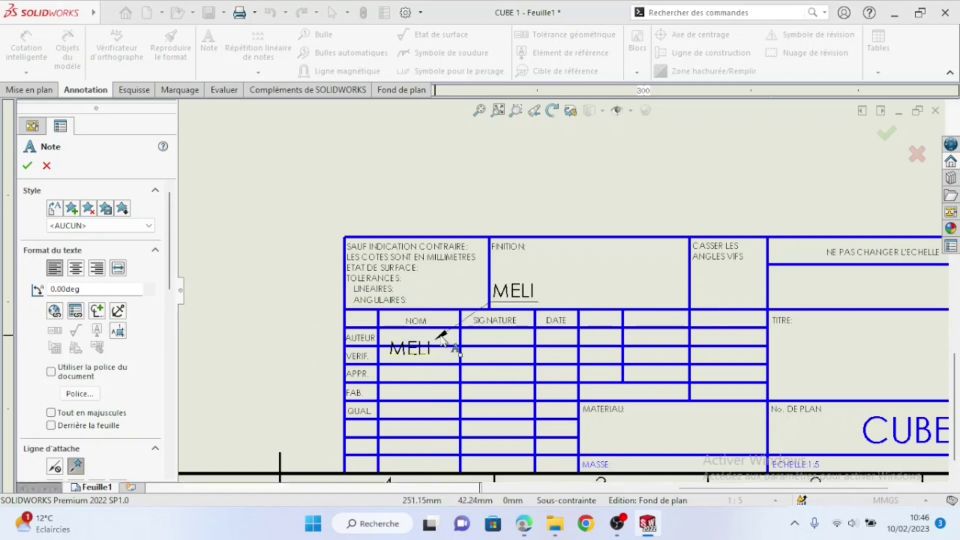
left_click(46, 166)
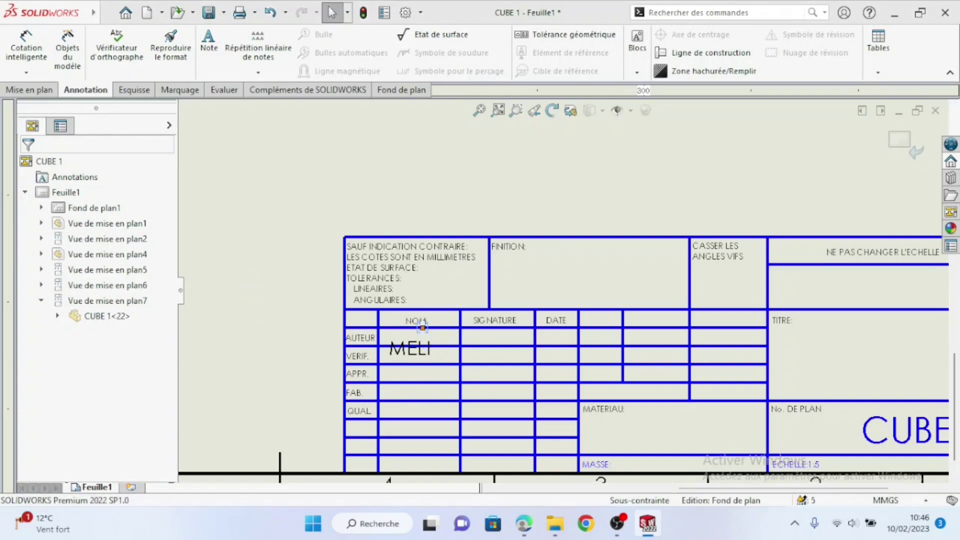
left_click(209, 43)
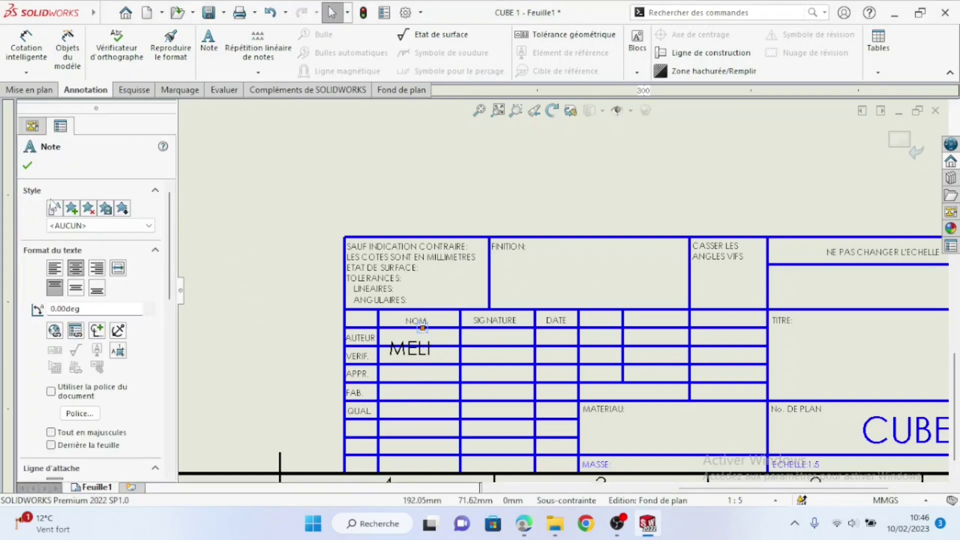
key("Escape")
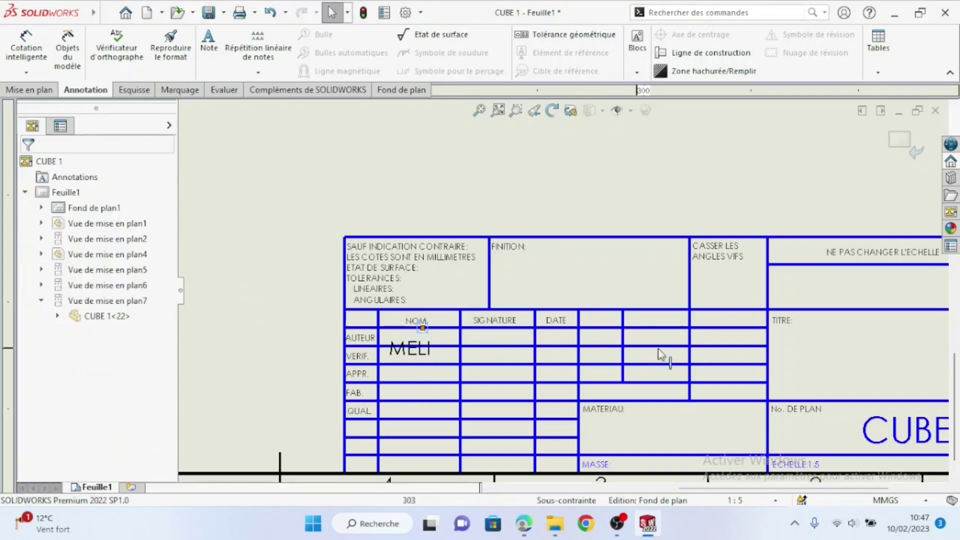
- Leave sheet format editing and return to the drawing sheet with its views
scroll(652, 349, "up", 3)
scroll(745, 340, "down", 2)
scroll(745, 340, "down", 1)
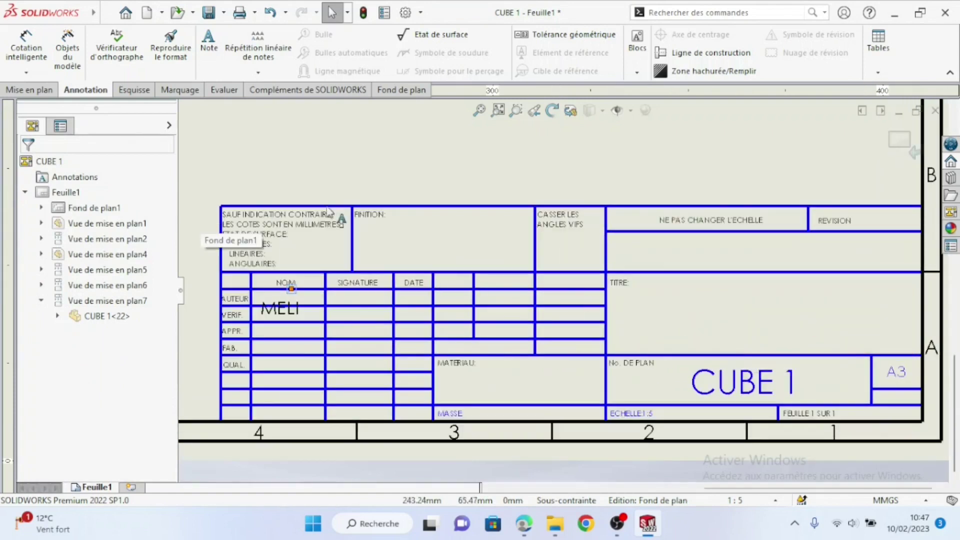
scroll(520, 297, "up", 2)
scroll(373, 302, "down", 2)
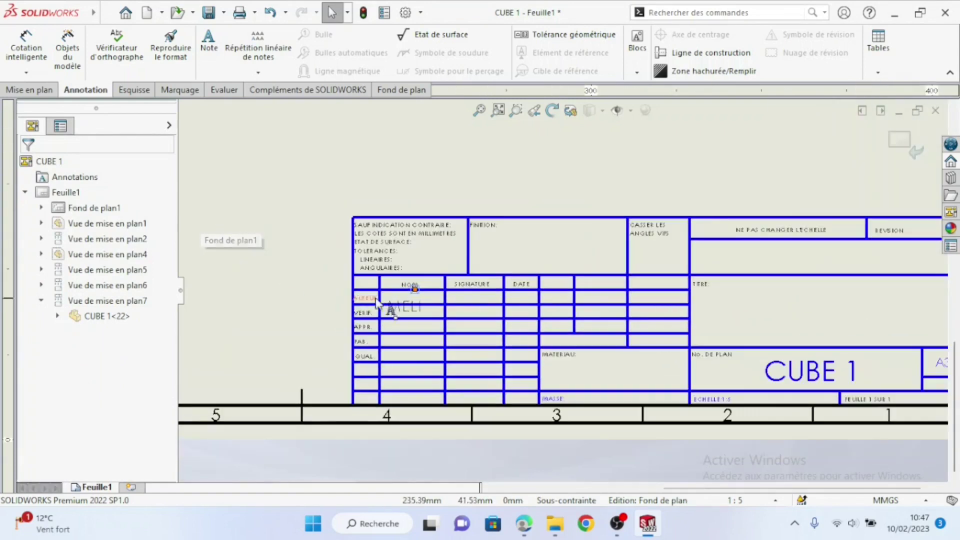
scroll(411, 302, "up", 3)
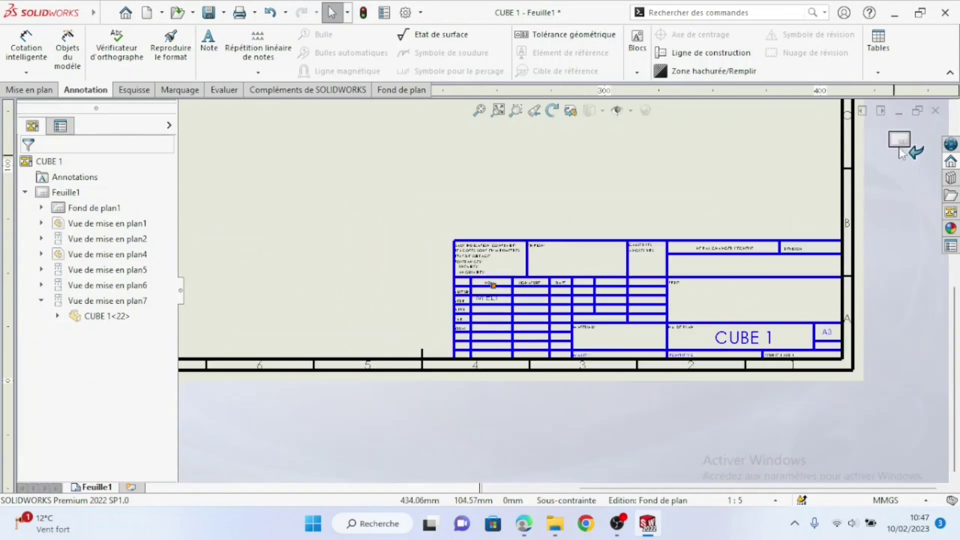
scroll(567, 309, "up", 5)
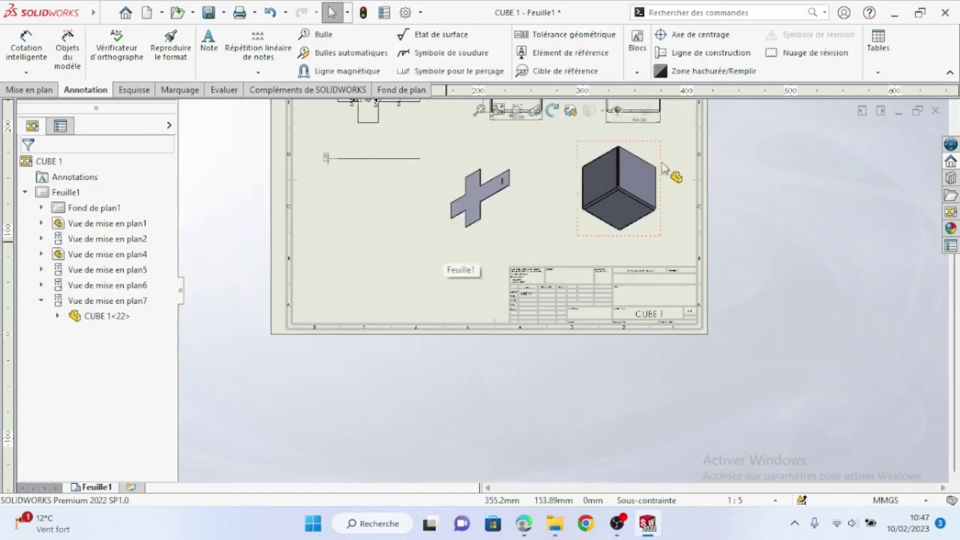
- Examine the layout of the whole sheet, including the flat pattern, folded views, isometric views and title block
scroll(581, 161, "down", 3)
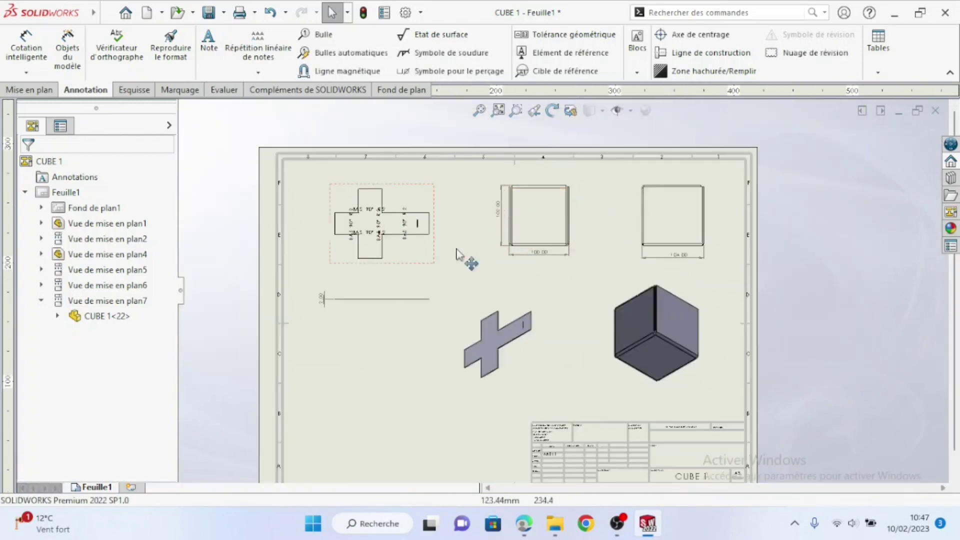
scroll(669, 414, "down", 1)
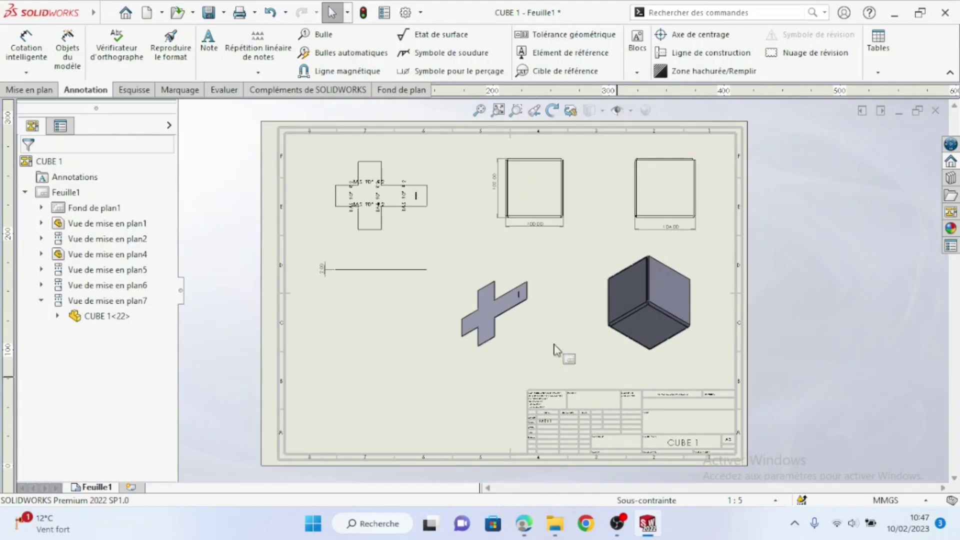
scroll(534, 220, "down", 2)
scroll(520, 250, "up", 3)
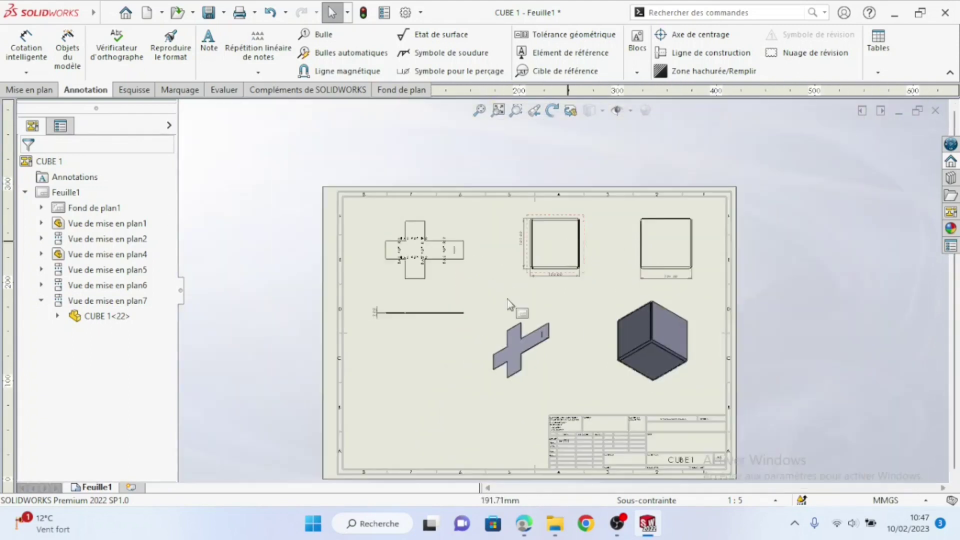
scroll(560, 315, "up", 1)
scroll(675, 327, "down", 2)
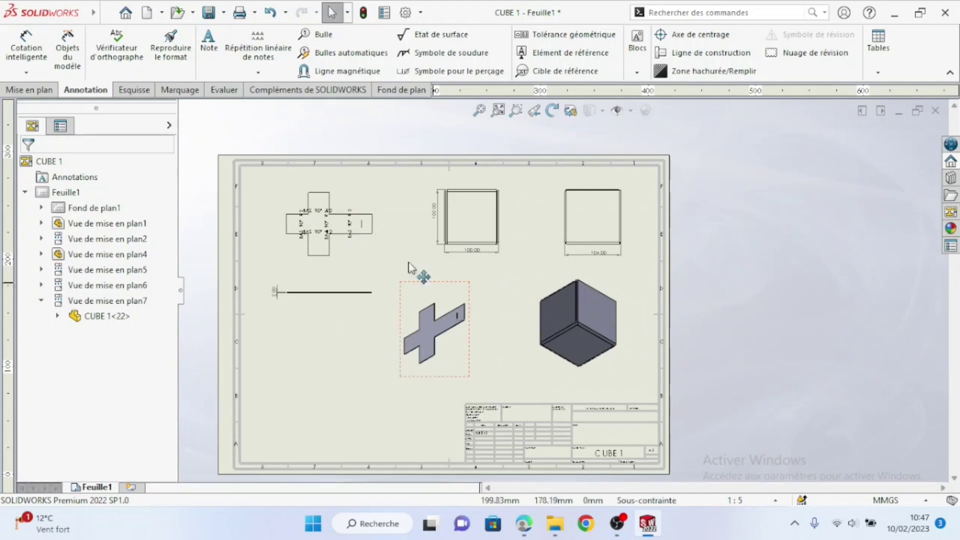
scroll(325, 345, "down", 1)
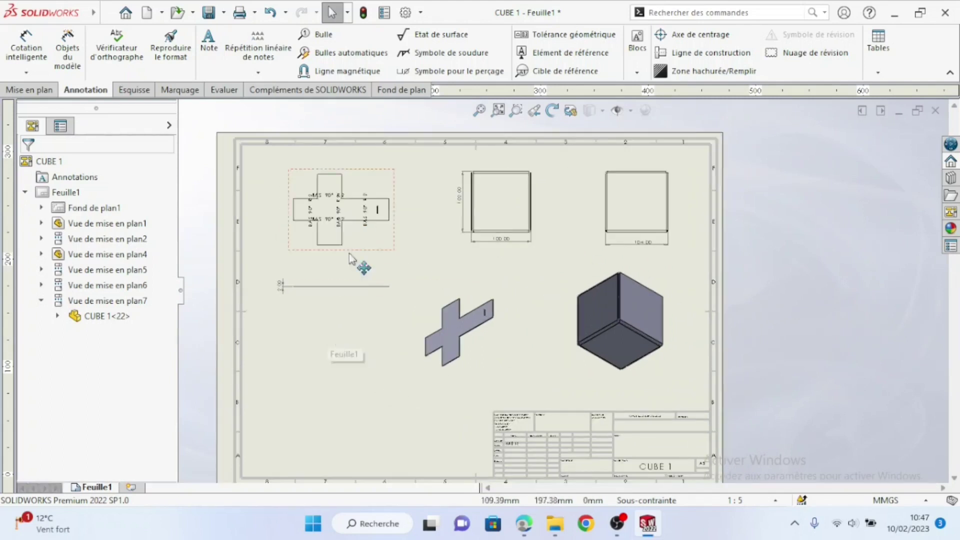